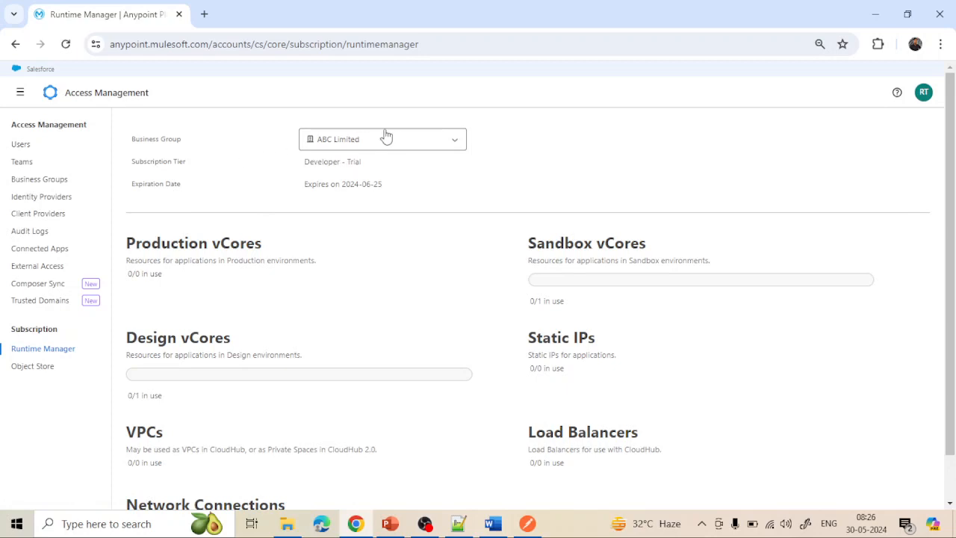
pyautogui.click(412, 137)
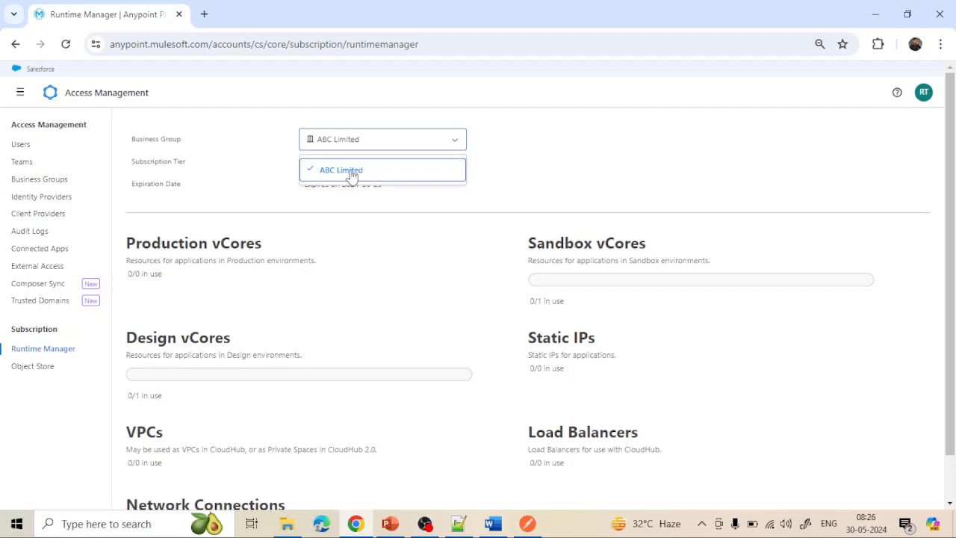
pyautogui.click(269, 185)
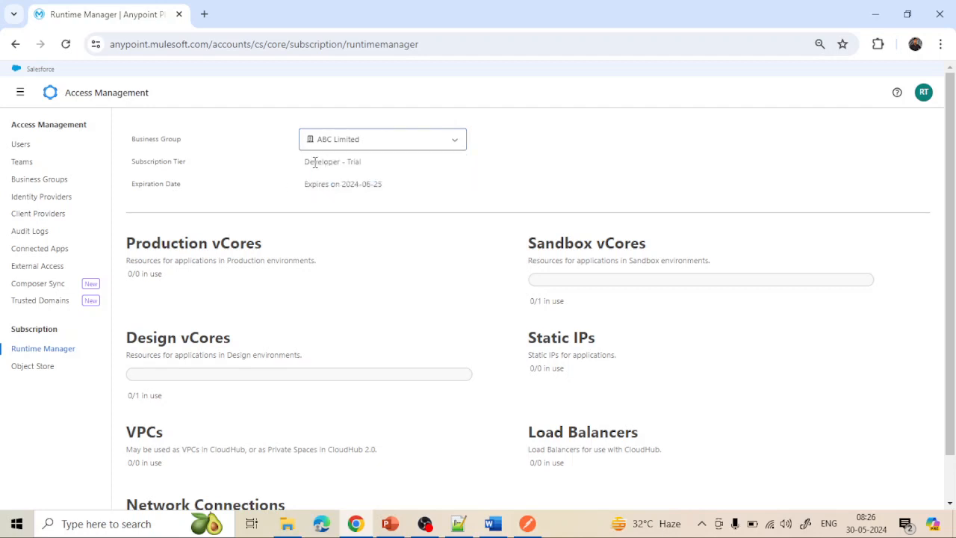
pyautogui.moveTo(304, 167); pyautogui.dragTo(366, 167)
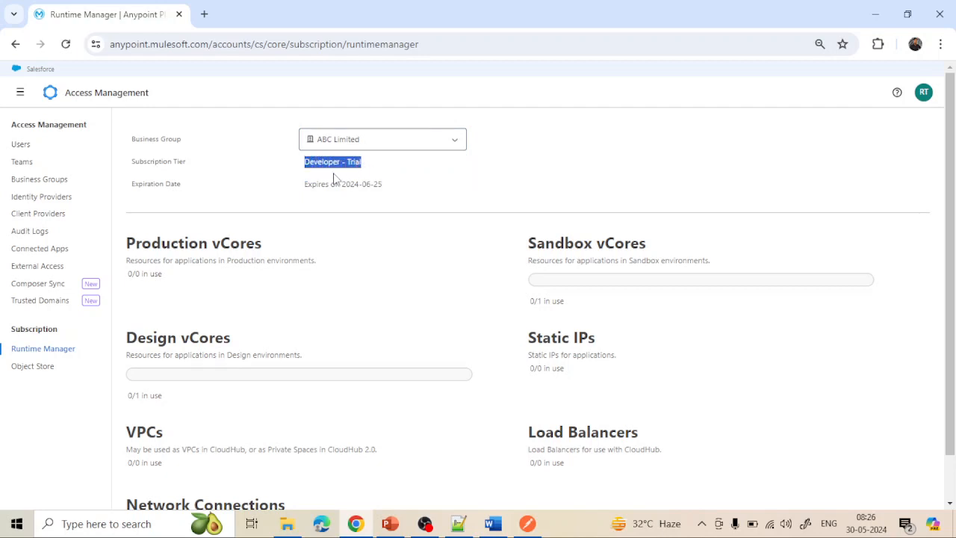
pyautogui.click(332, 174)
pyautogui.moveTo(309, 190)
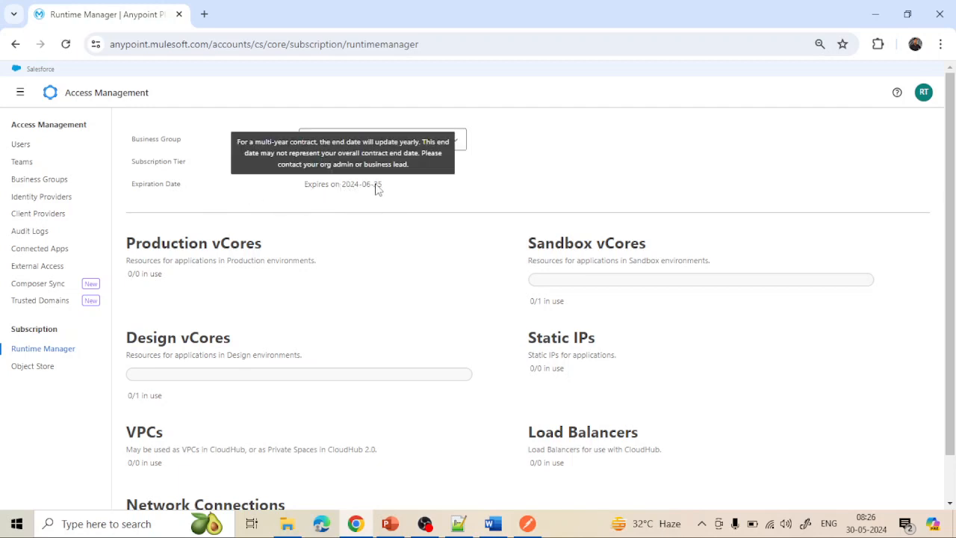
pyautogui.scroll(-1, 387, 202)
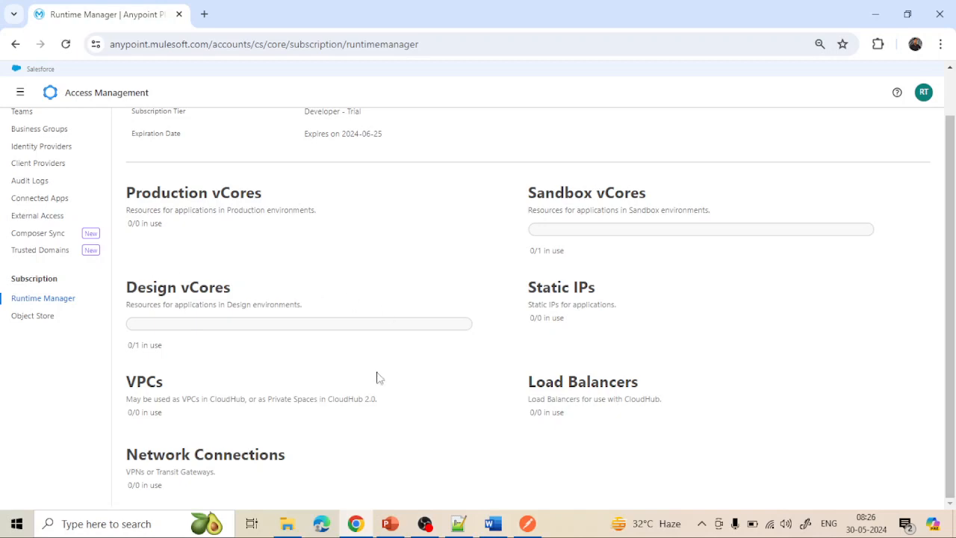
pyautogui.scroll(1, 248, 413)
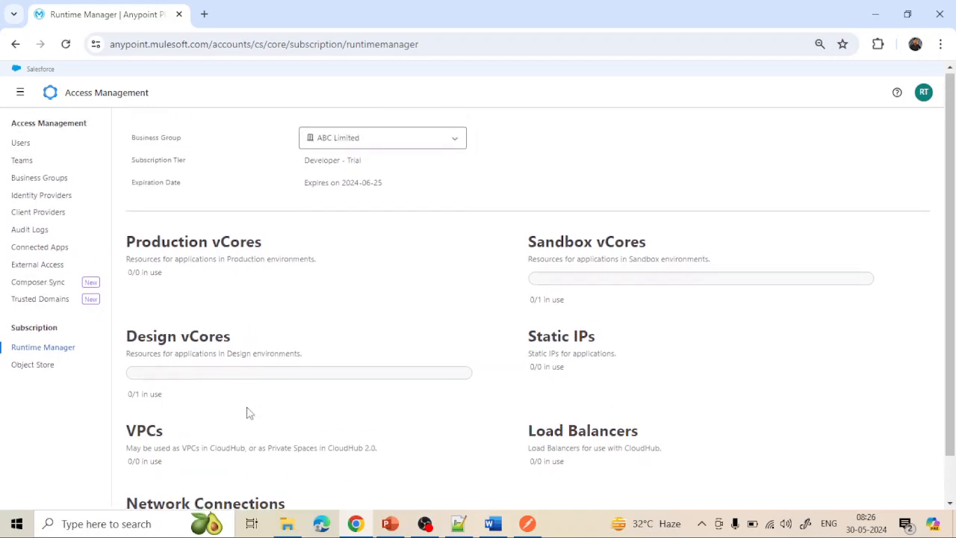
pyautogui.scroll(-1, 249, 413)
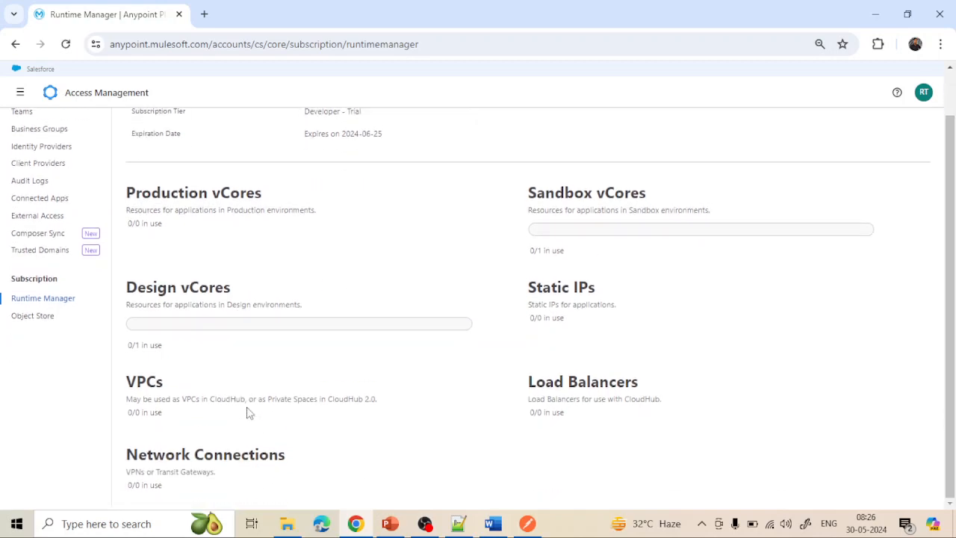
# - View Object Store usage over the 1-year and 2-year ranges, then go to Users
pyautogui.click(34, 316)
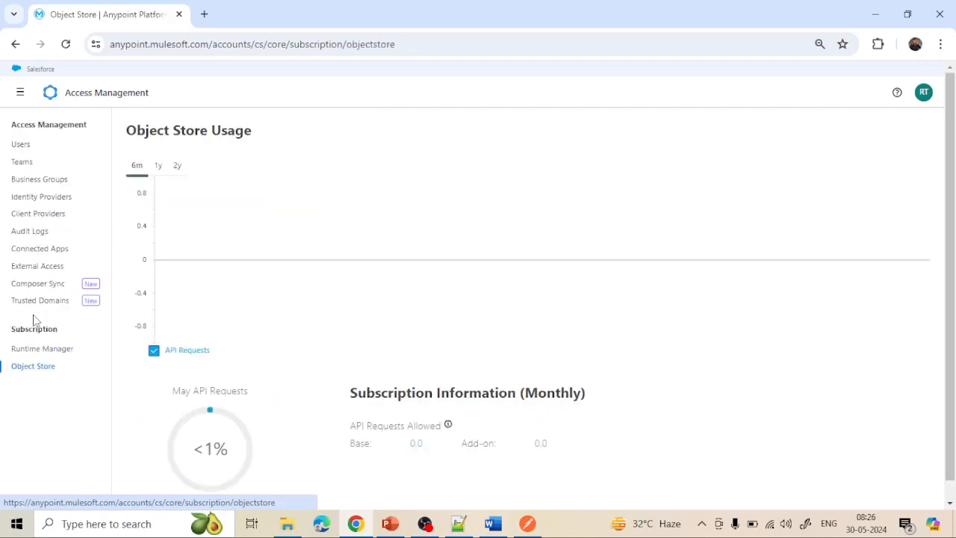
pyautogui.scroll(-1, 291, 337)
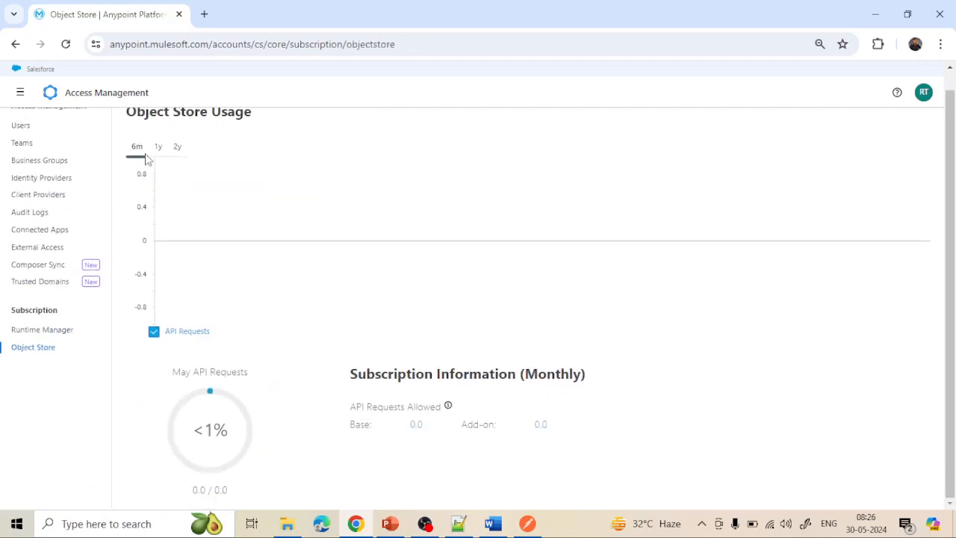
pyautogui.click(157, 148)
pyautogui.click(176, 147)
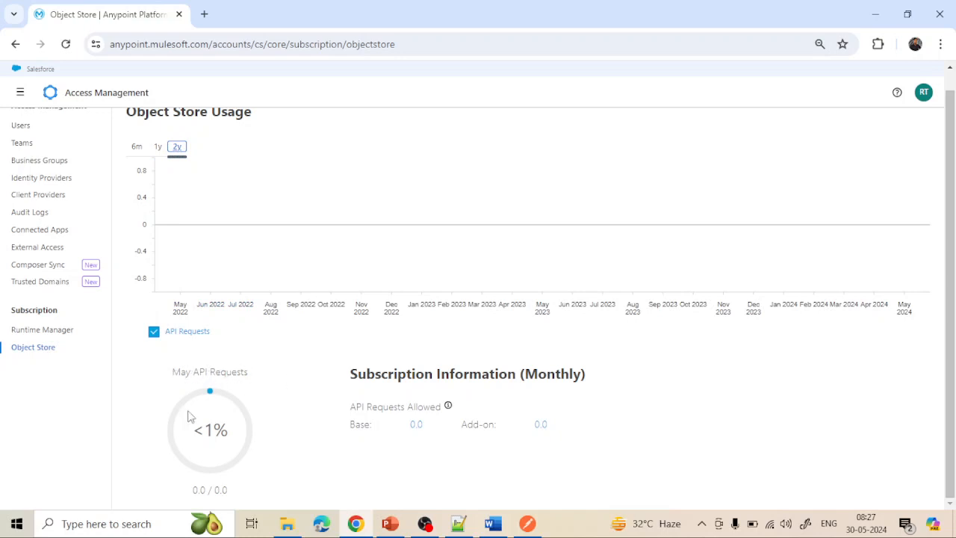
pyautogui.scroll(1, 396, 375)
pyautogui.scroll(-1, 396, 375)
pyautogui.scroll(1, 312, 404)
pyautogui.scroll(-1, 313, 405)
pyautogui.scroll(1, 58, 329)
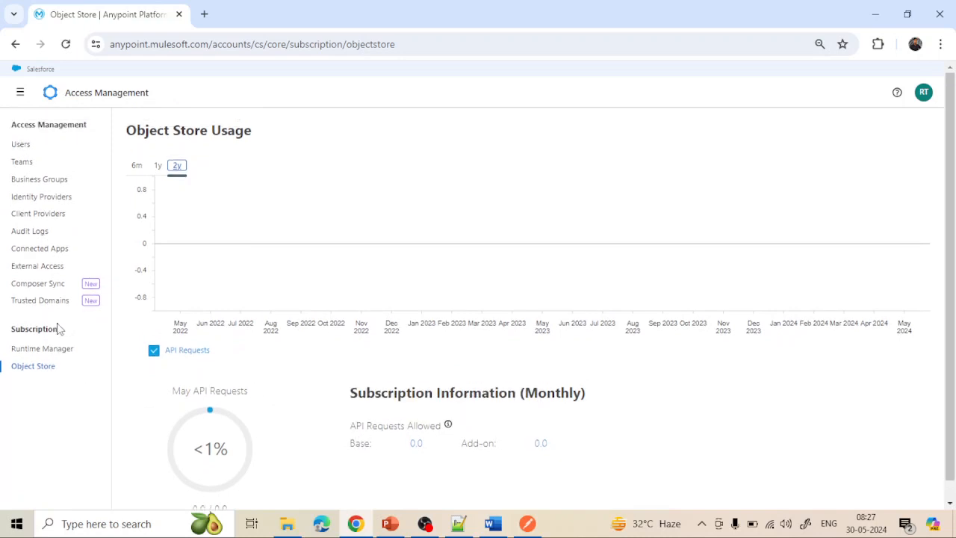
pyautogui.click(21, 144)
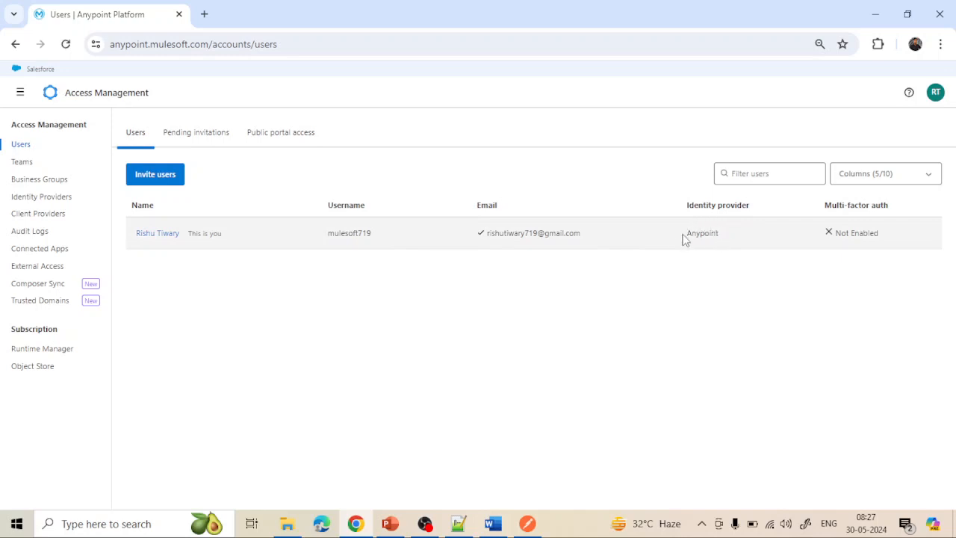
# - Review your profile's Memberships and Settings (created 2024/05/26, multi-factor auth not enabled)
pyautogui.click(157, 233)
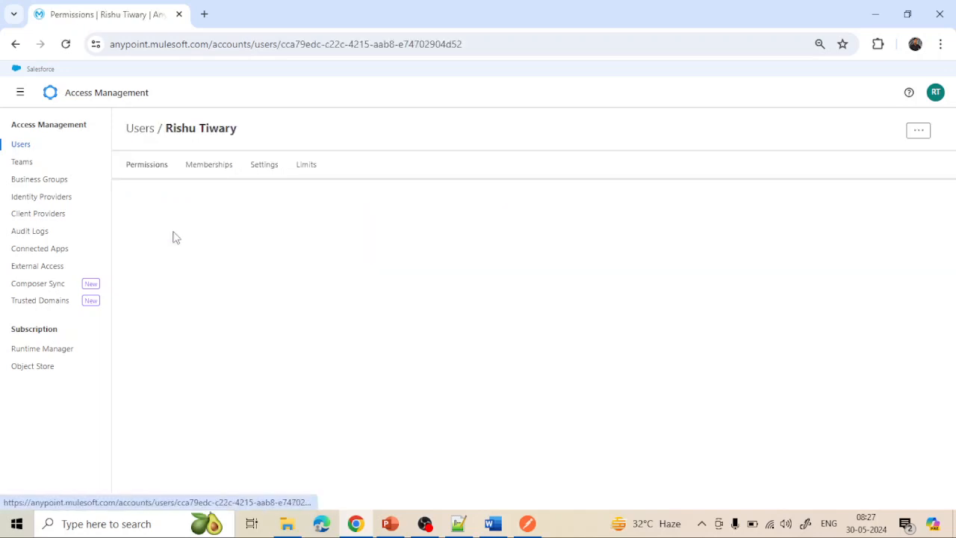
pyautogui.click(199, 166)
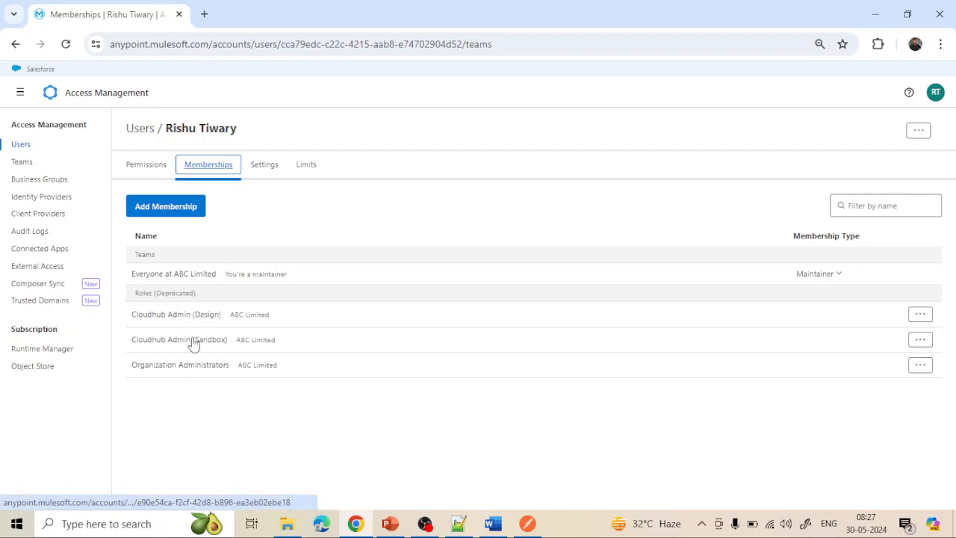
pyautogui.click(267, 166)
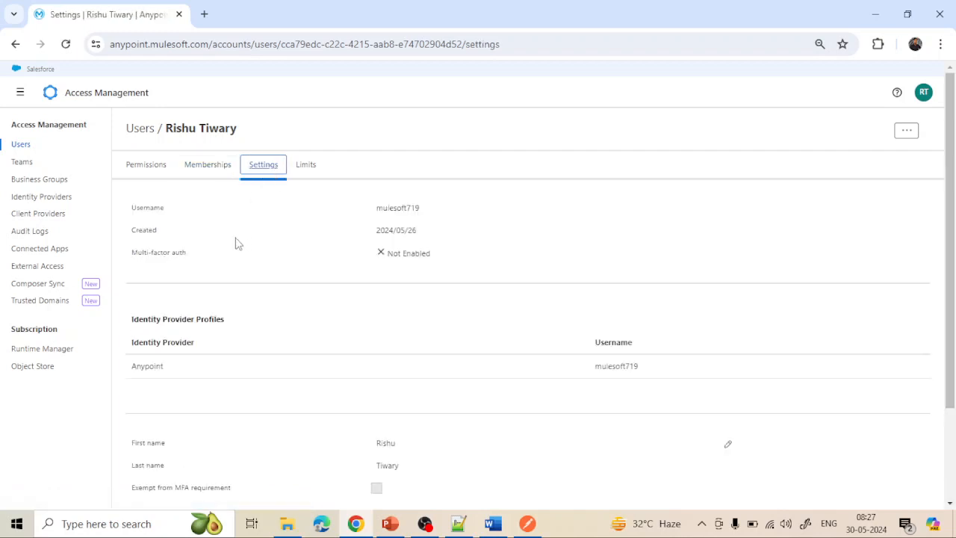
pyautogui.scroll(-1, 325, 288)
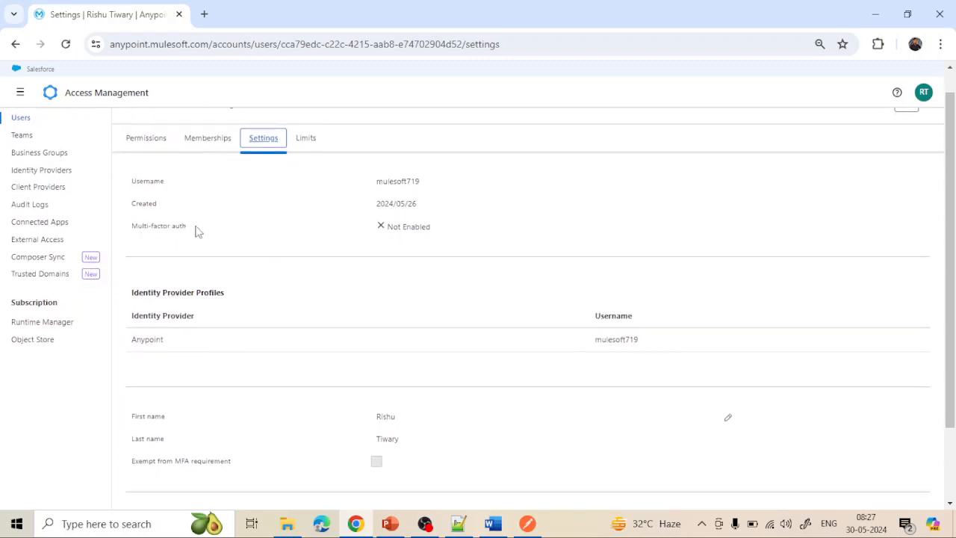
pyautogui.scroll(-1, 347, 308)
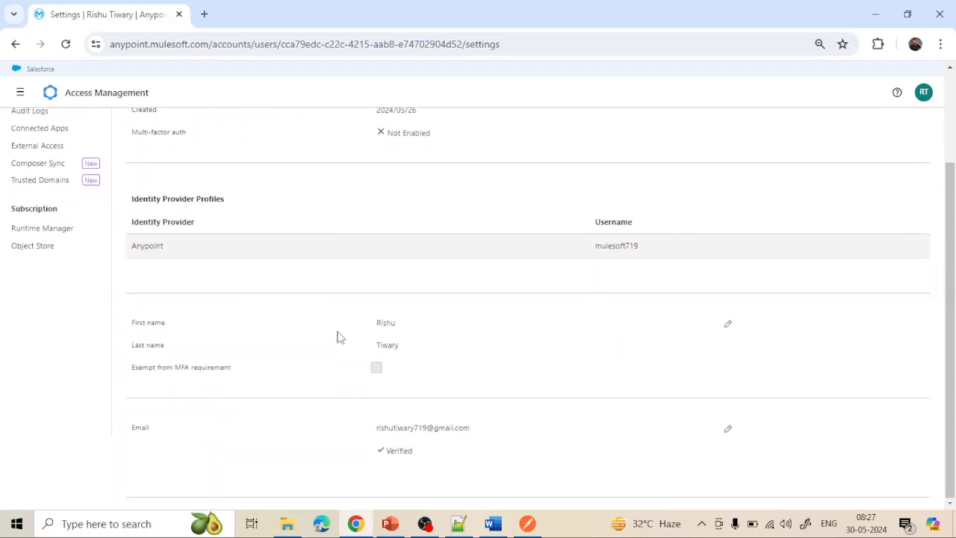
pyautogui.scroll(2, 337, 336)
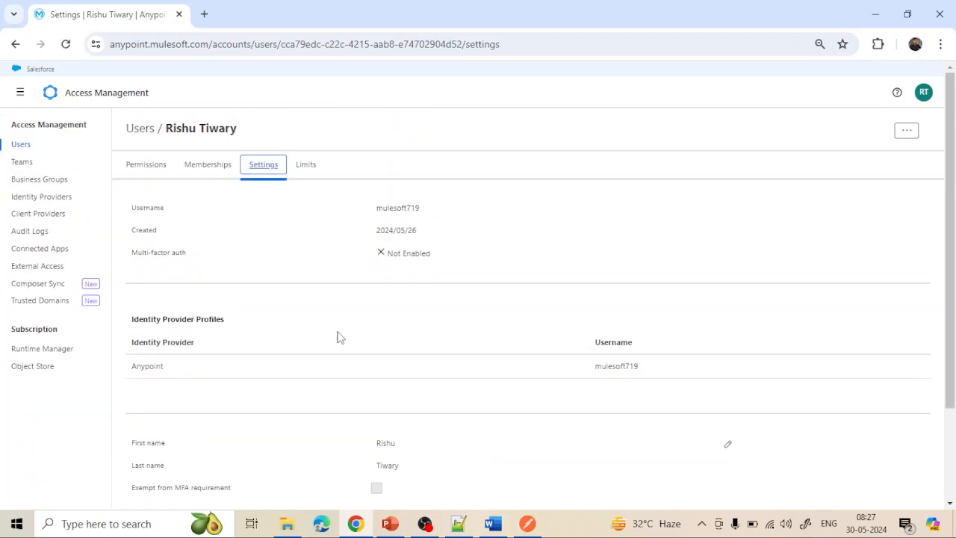
# - Review the user's Limits, noting the 5000 permissions-per-user limit, then return to the Users list
pyautogui.click(313, 169)
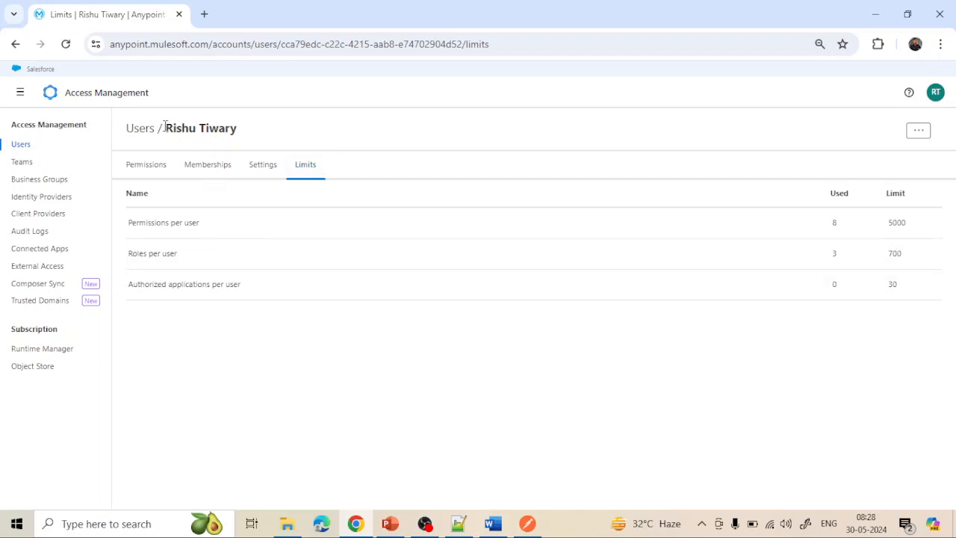
pyautogui.moveTo(164, 128); pyautogui.dragTo(245, 131)
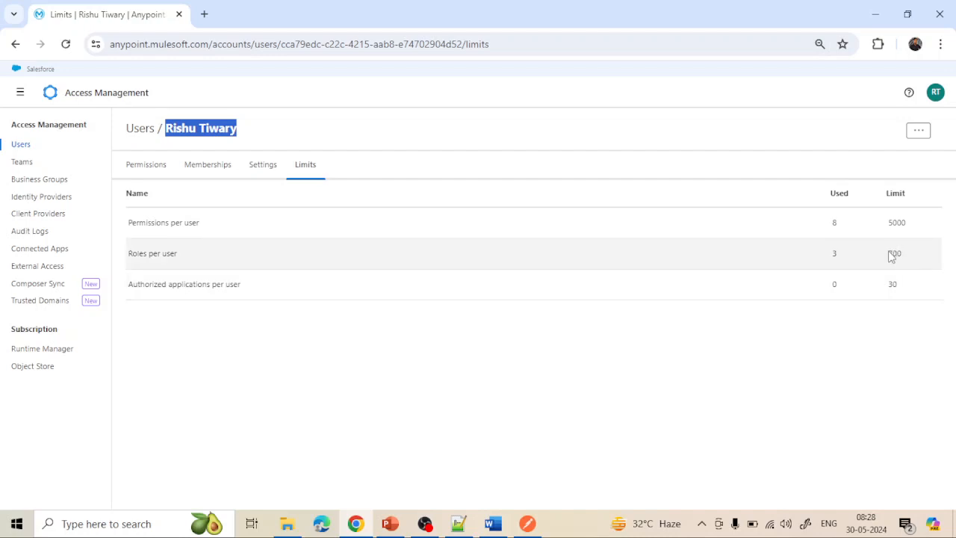
pyautogui.click(834, 255)
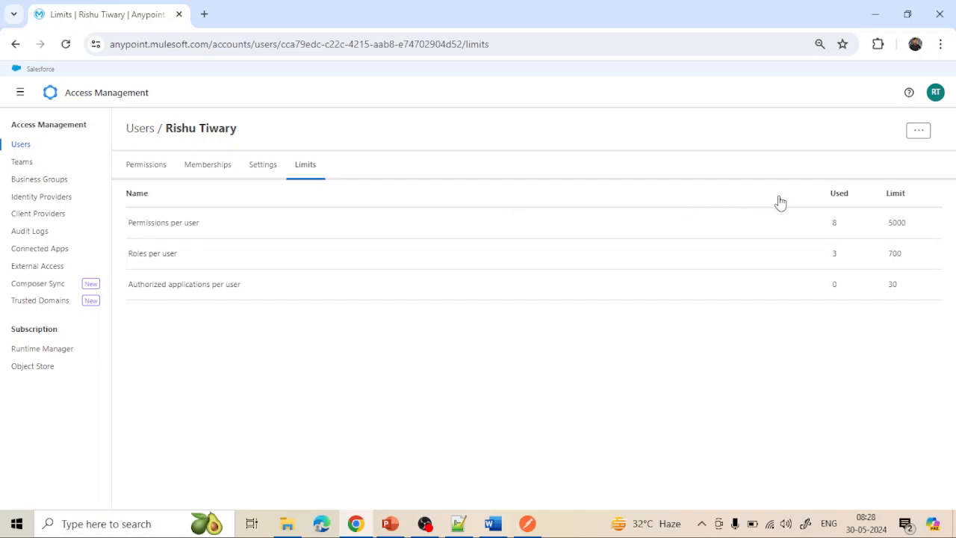
pyautogui.moveTo(890, 221); pyautogui.dragTo(912, 227)
pyautogui.moveTo(799, 350); pyautogui.dragTo(805, 175)
pyautogui.click(147, 128)
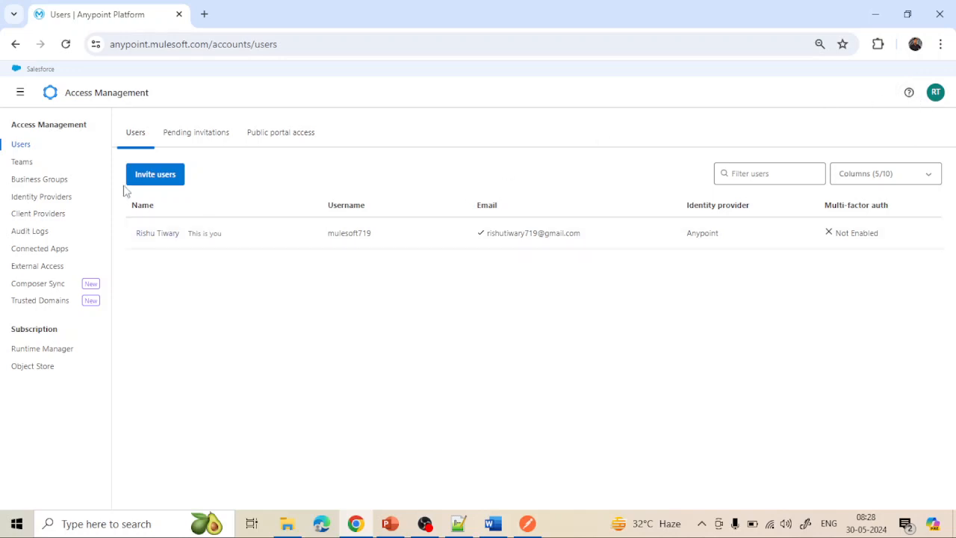
# - Start an invitation with the invitee's e-mail address as Member of Everyone at ABC Limited
pyautogui.click(157, 178)
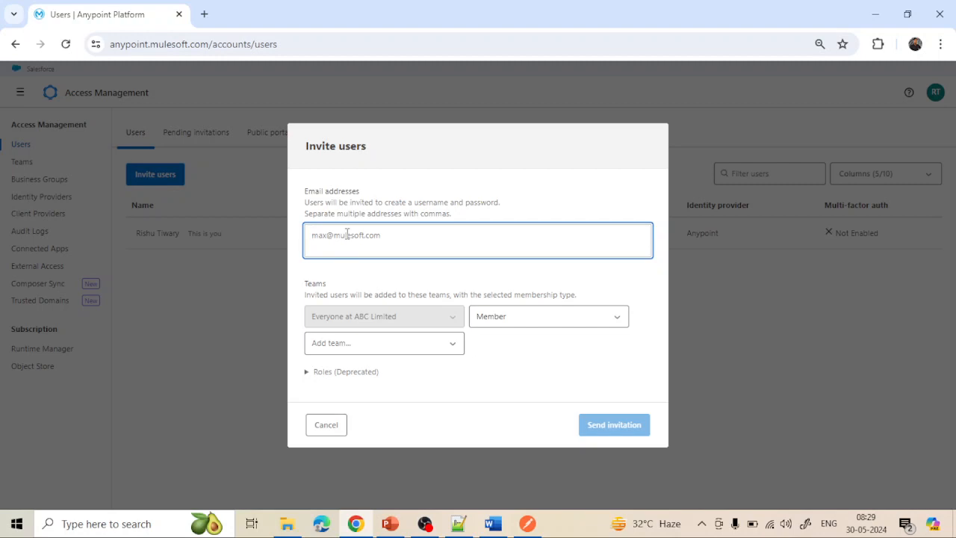
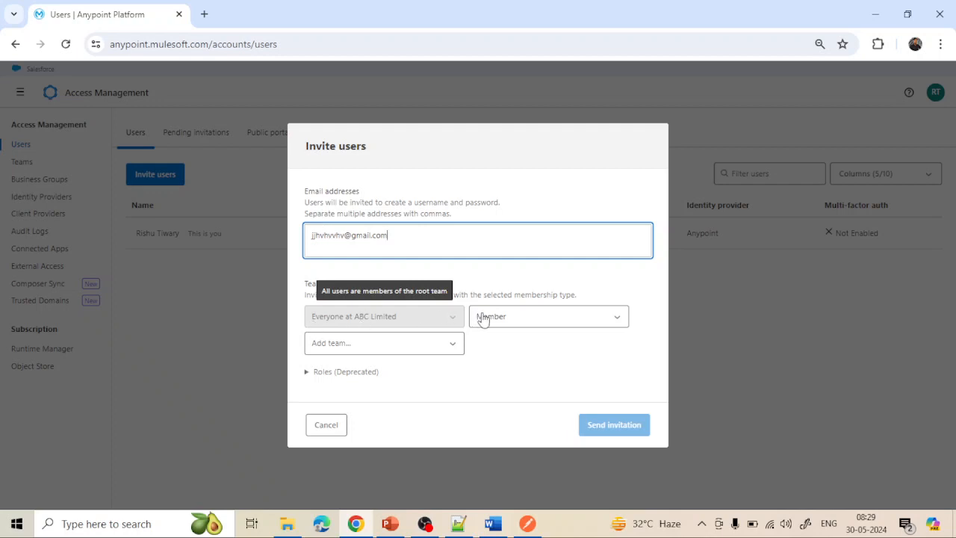
pyautogui.click(508, 317)
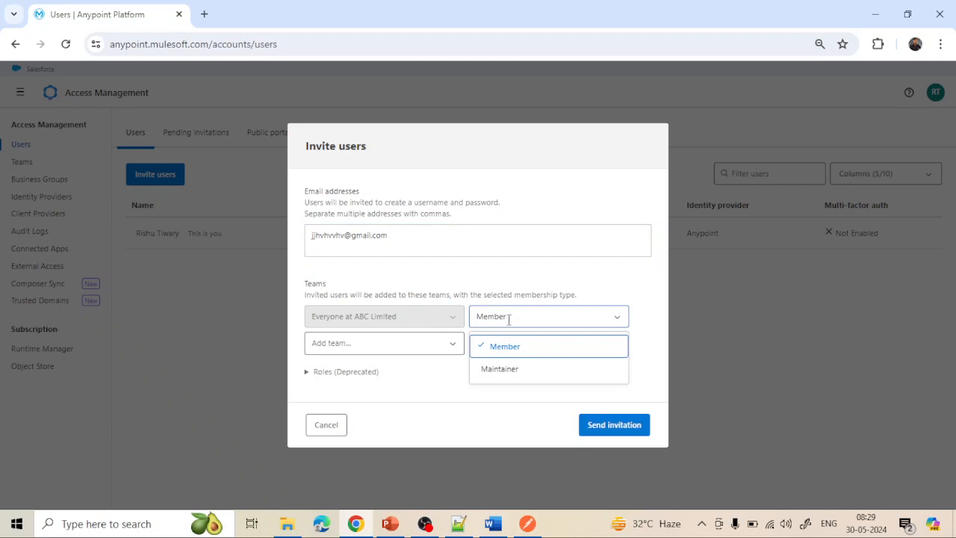
pyautogui.click(504, 374)
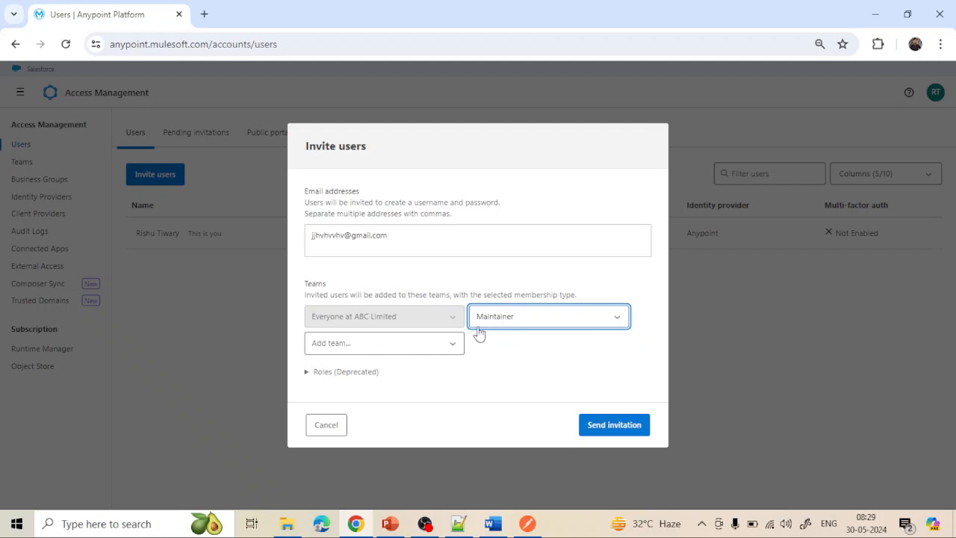
pyautogui.click(454, 346)
pyautogui.click(454, 347)
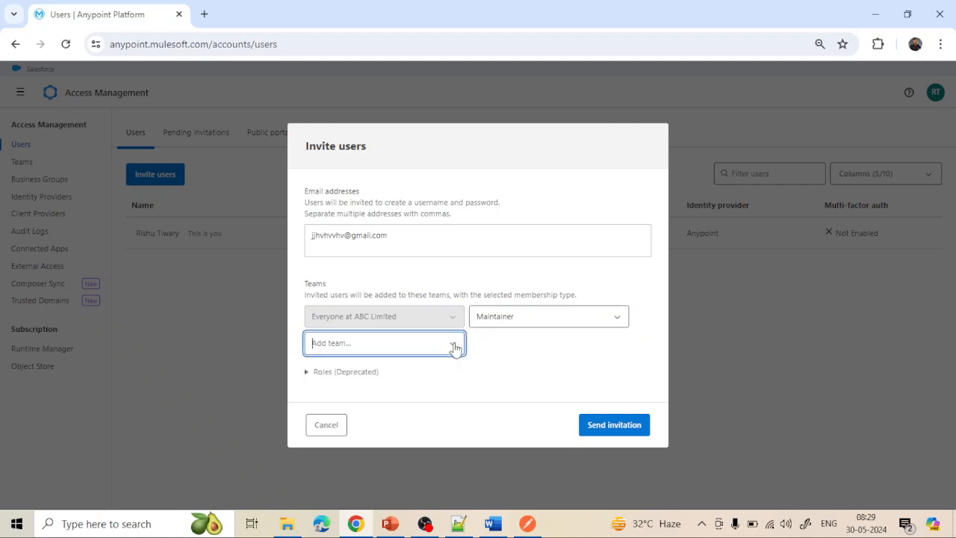
pyautogui.click(548, 316)
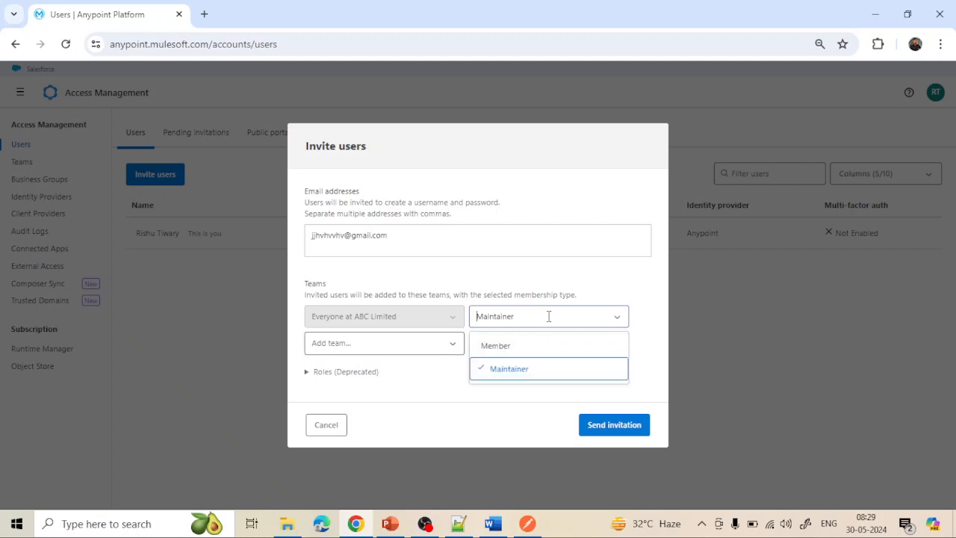
pyautogui.click(499, 346)
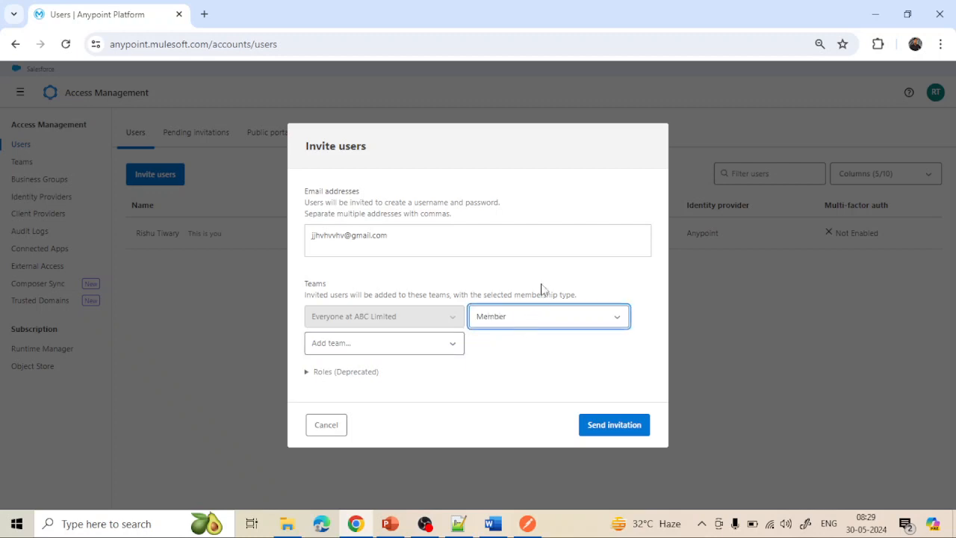
# - Give the invitee the Cloudhub Admin (Design), Cloudhub Admin (Sandbox) and Exchange Administrators roles
pyautogui.click(308, 373)
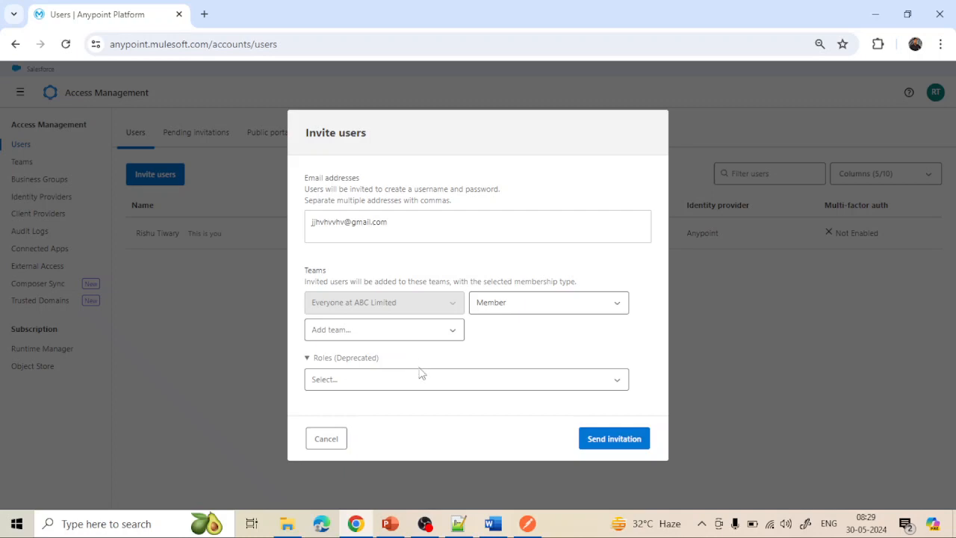
pyautogui.click(420, 380)
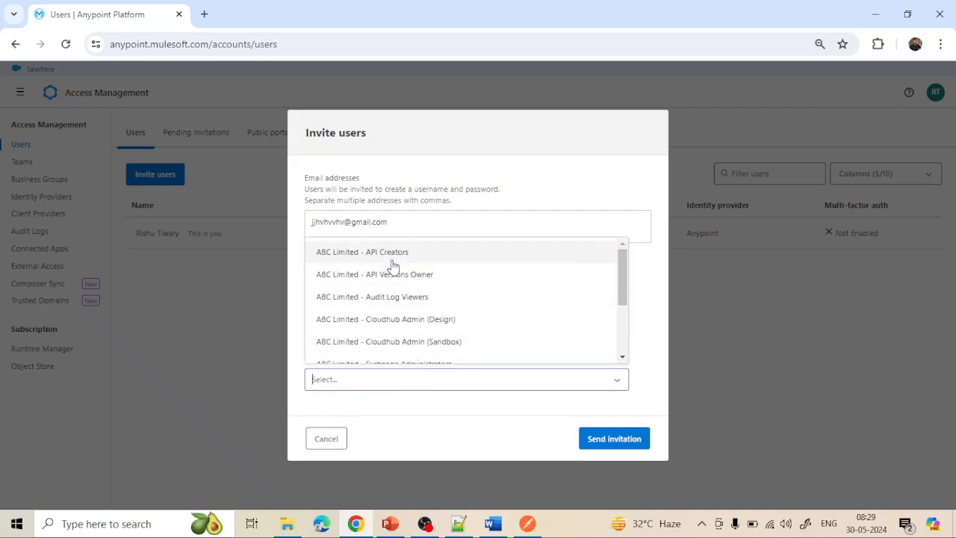
pyautogui.click(385, 322)
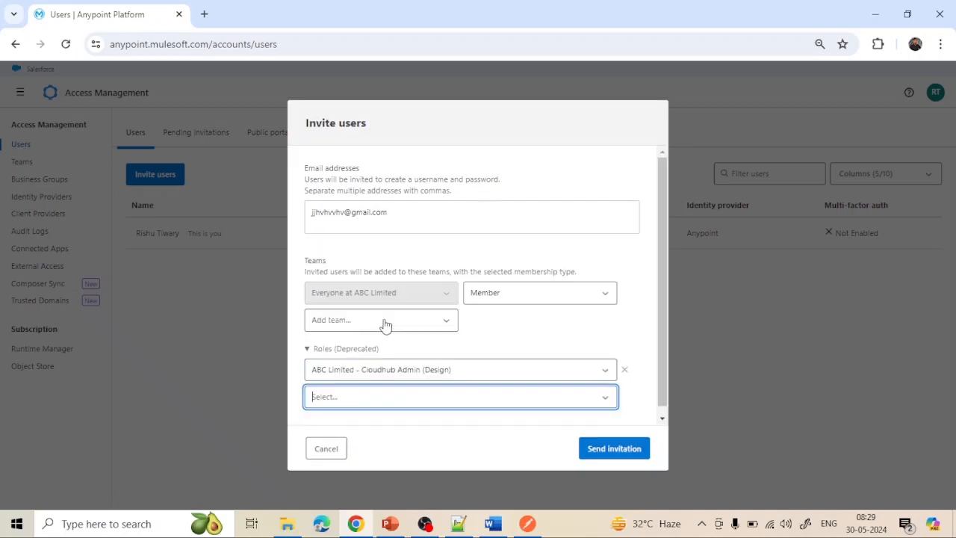
pyautogui.click(365, 394)
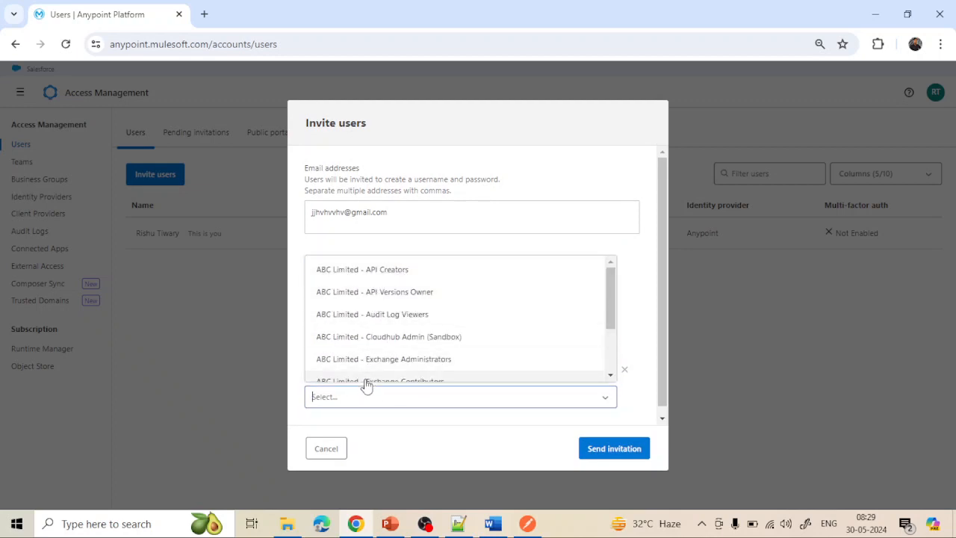
pyautogui.click(371, 338)
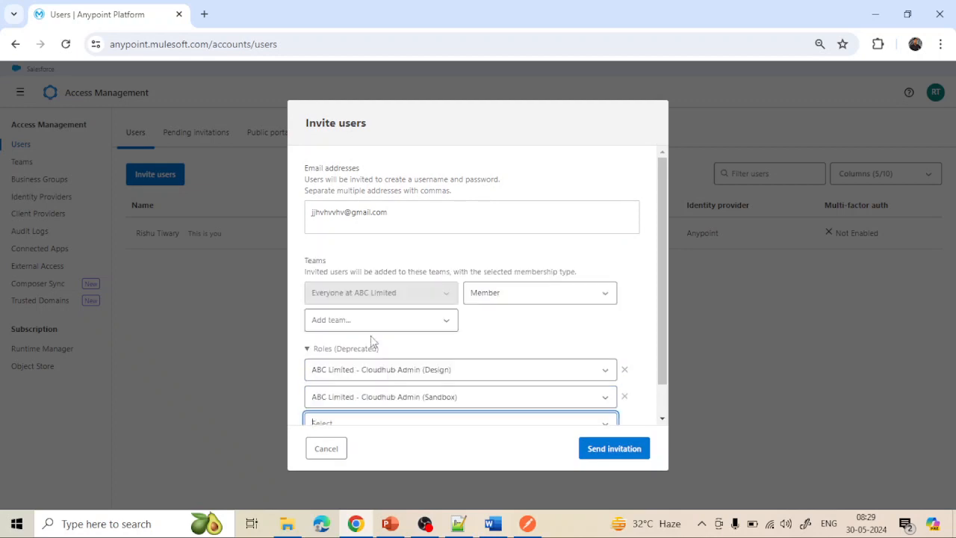
pyautogui.scroll(-1, 394, 386)
pyautogui.click(390, 389)
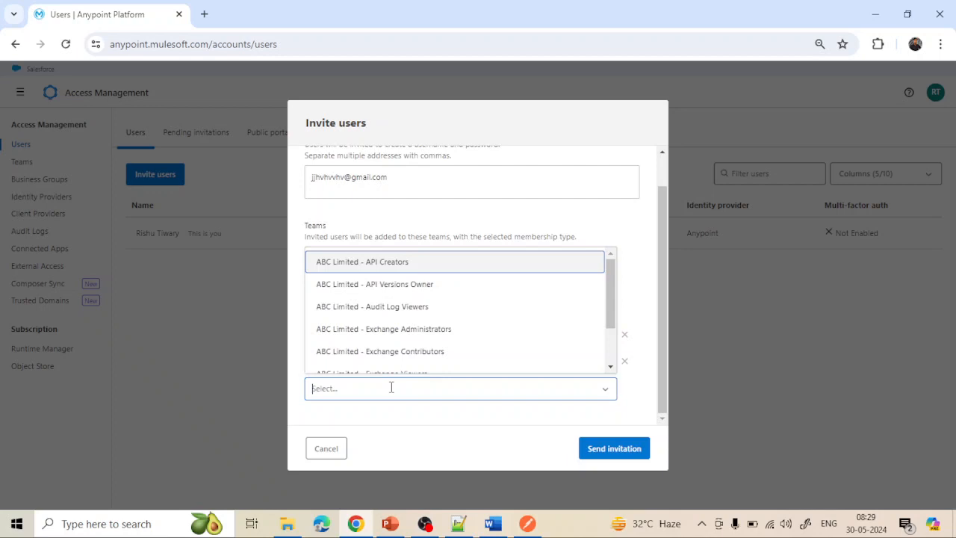
pyautogui.click(392, 336)
pyautogui.scroll(-1, 426, 384)
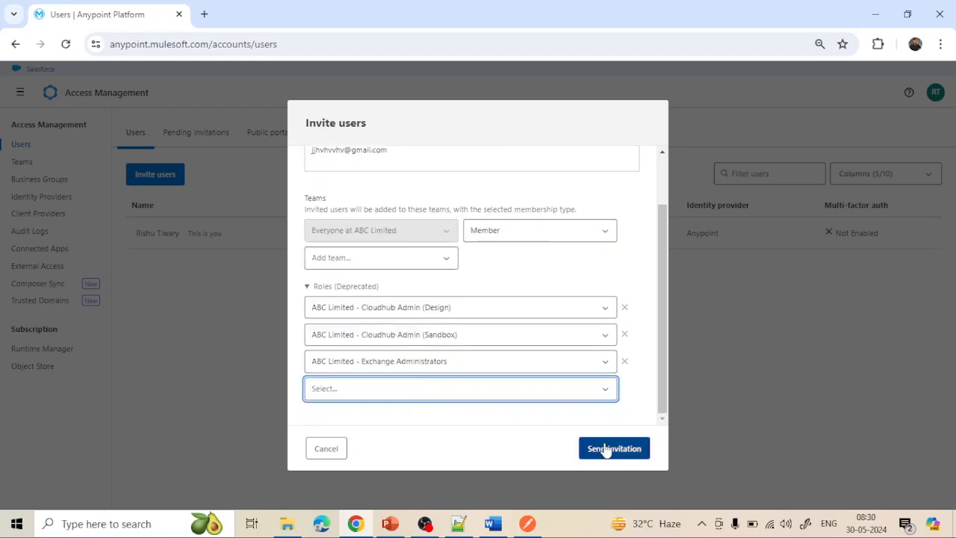
# - Check the invitee's e-mail address, then cancel the invitation without sending it
pyautogui.scroll(2, 513, 270)
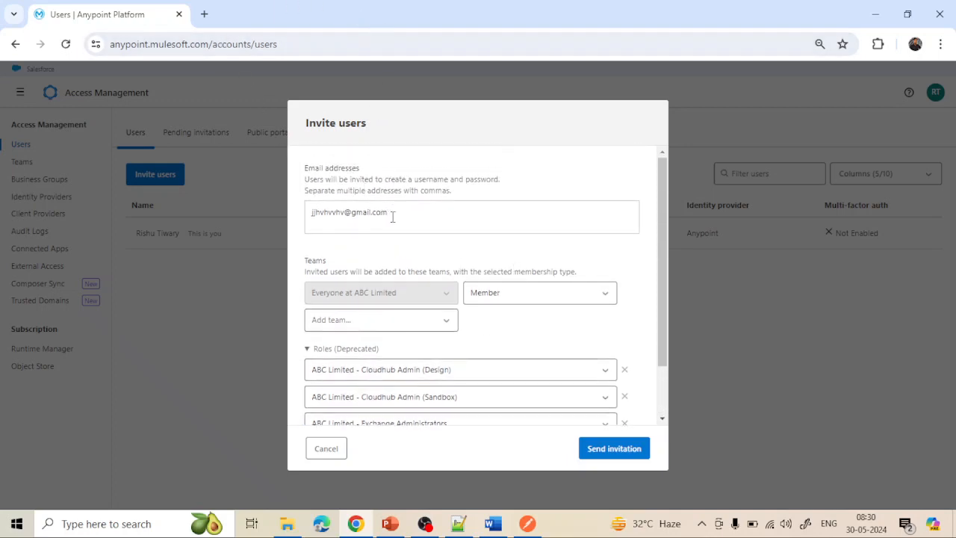
pyautogui.moveTo(394, 215); pyautogui.dragTo(306, 217)
pyautogui.scroll(-2, 392, 229)
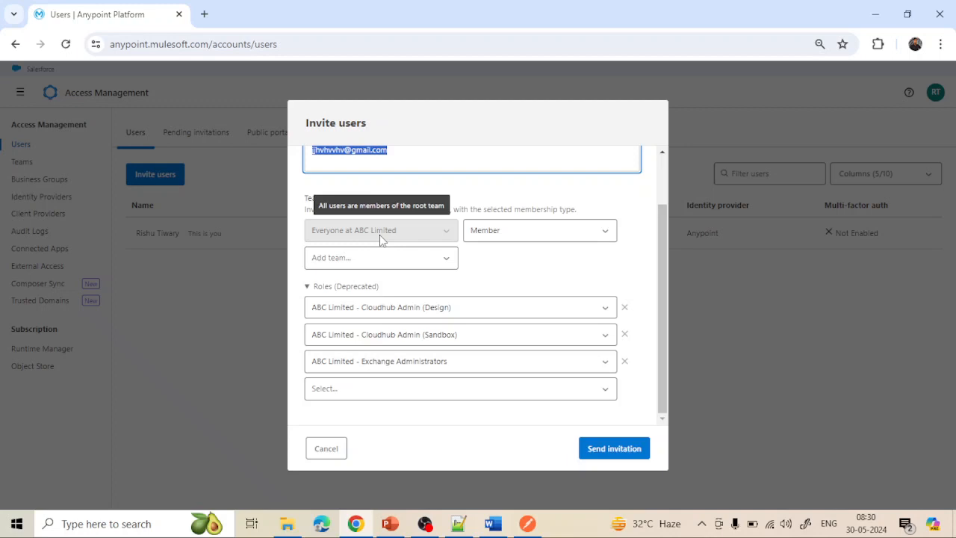
pyautogui.click(326, 450)
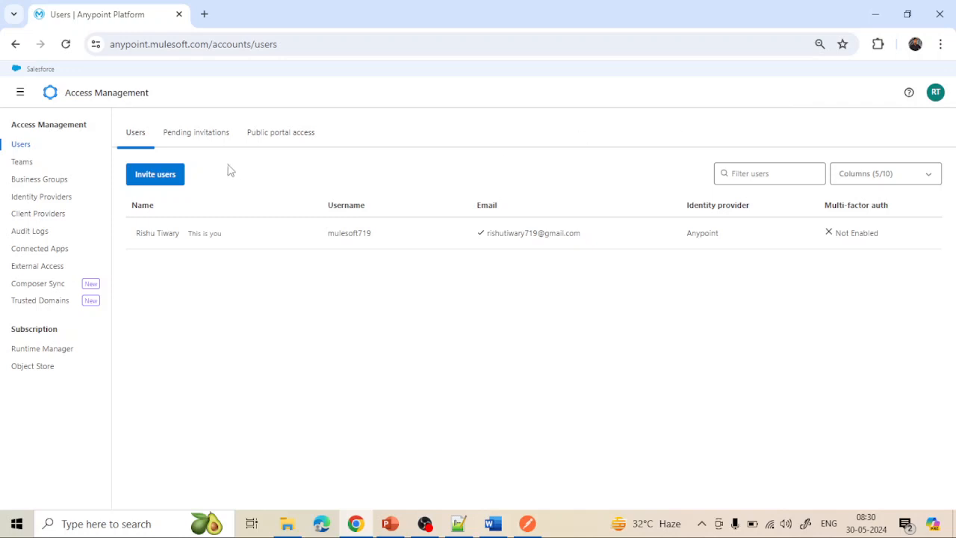
# - Confirm no invitations are pending, then bring up the Teams list
pyautogui.click(203, 135)
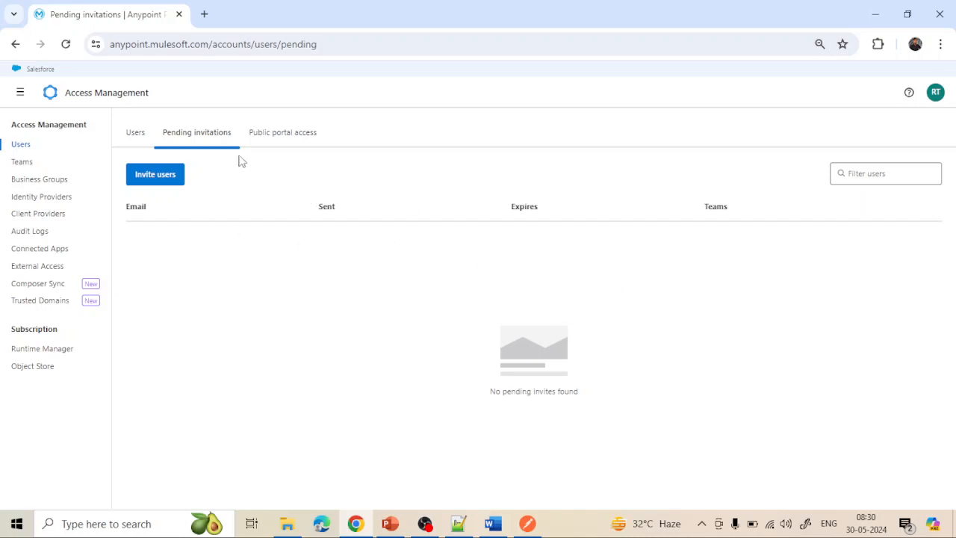
pyautogui.click(139, 136)
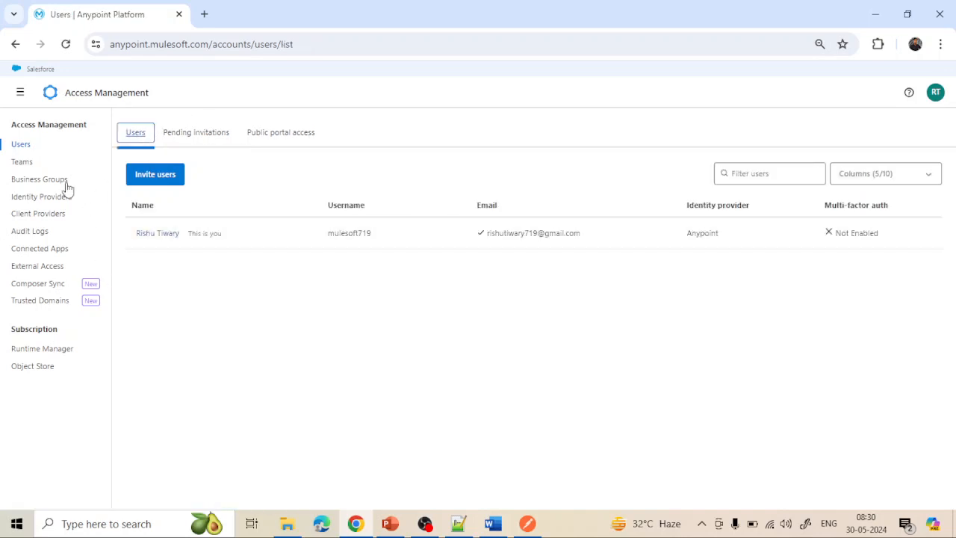
pyautogui.click(20, 162)
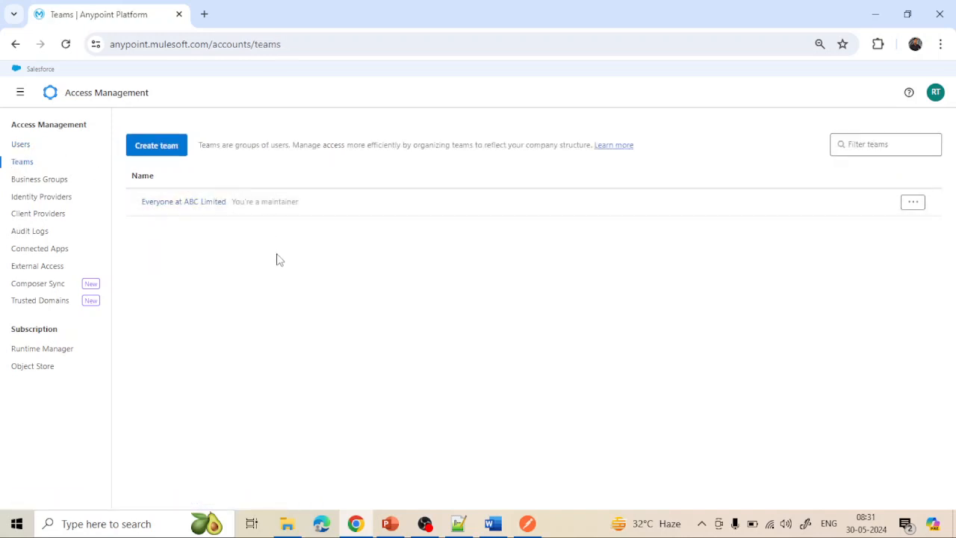
# - Create the team MY TEAM with parent team Everyone at ABC Limited
pyautogui.click(175, 150)
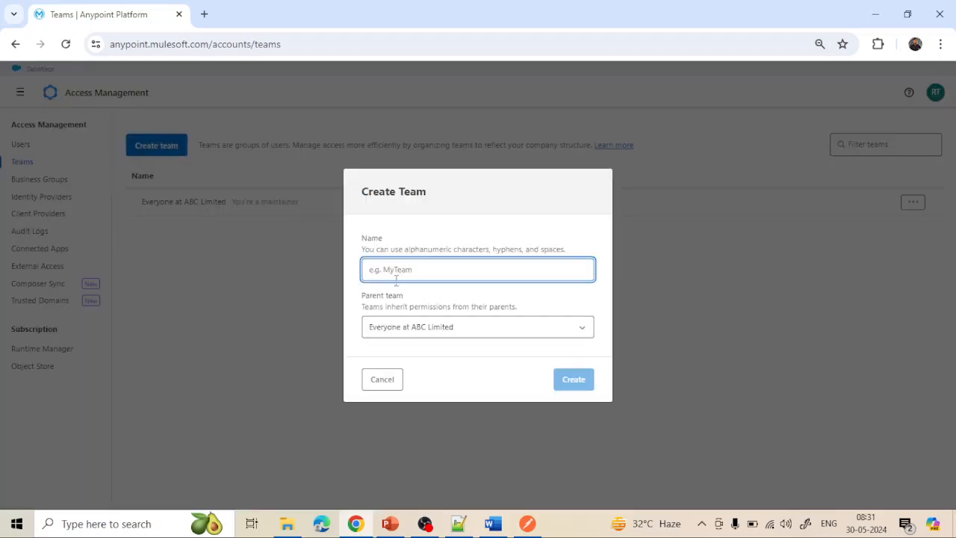
pyautogui.click(401, 272)
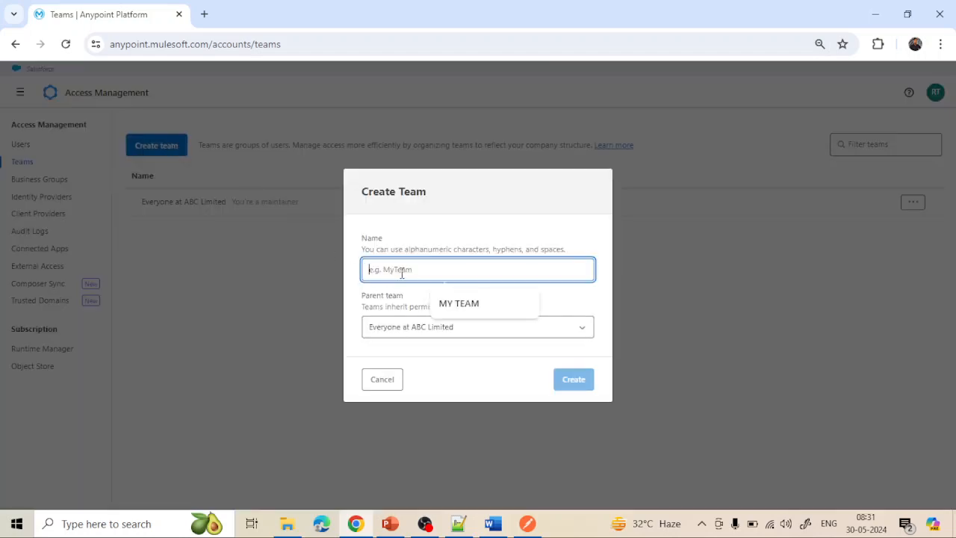
pyautogui.click(481, 303)
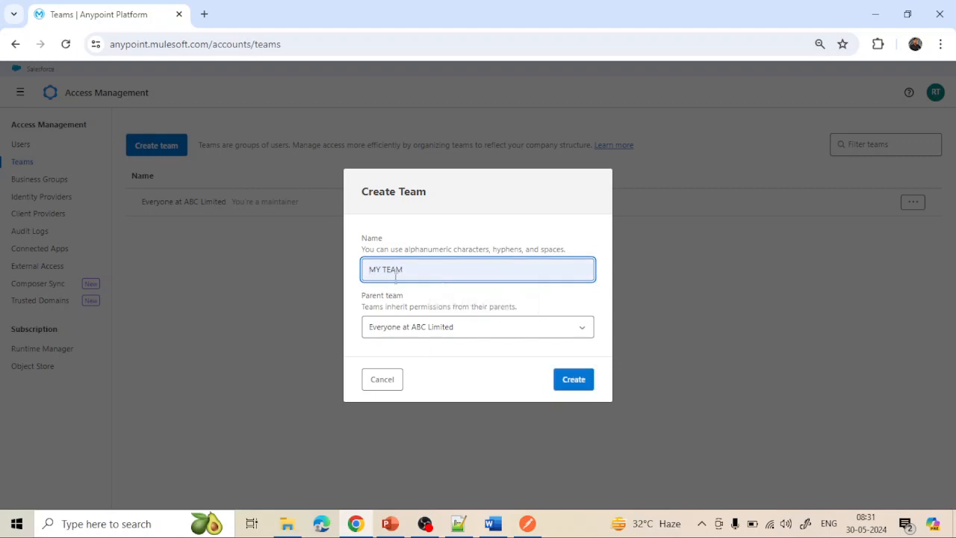
pyautogui.click(468, 327)
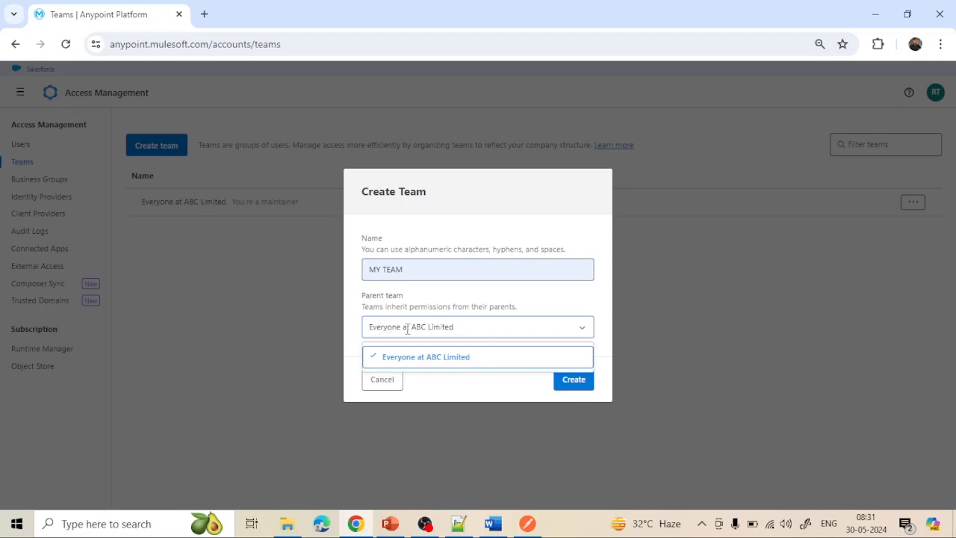
pyautogui.click(387, 303)
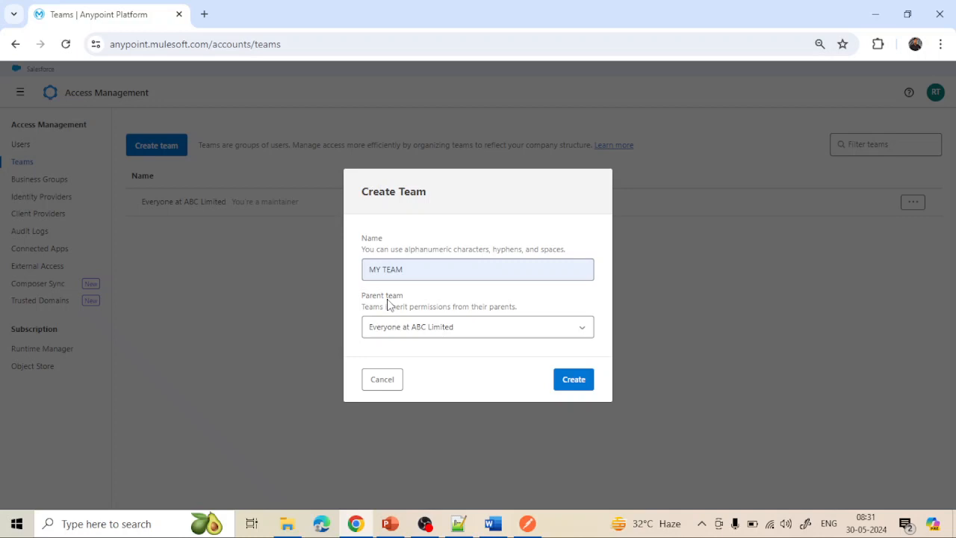
pyautogui.click(574, 381)
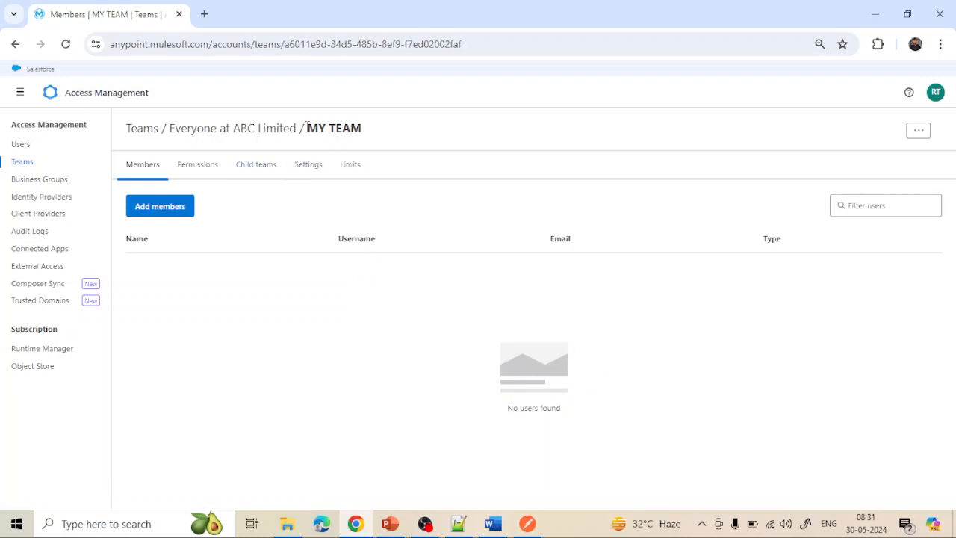
# - Try Add members on MY TEAM, toggling Maintainer and Member, and cancel without adding anyone
pyautogui.click(175, 206)
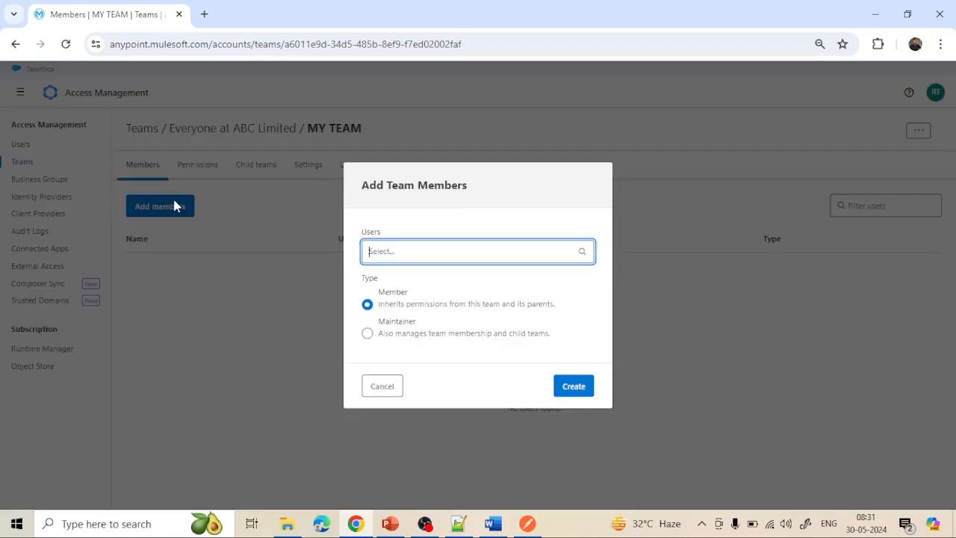
pyautogui.click(367, 333)
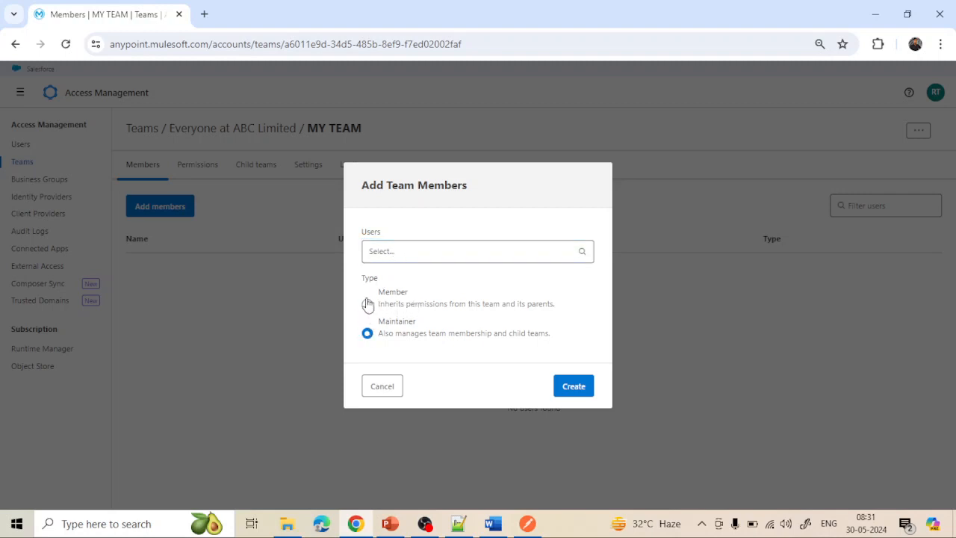
pyautogui.click(367, 305)
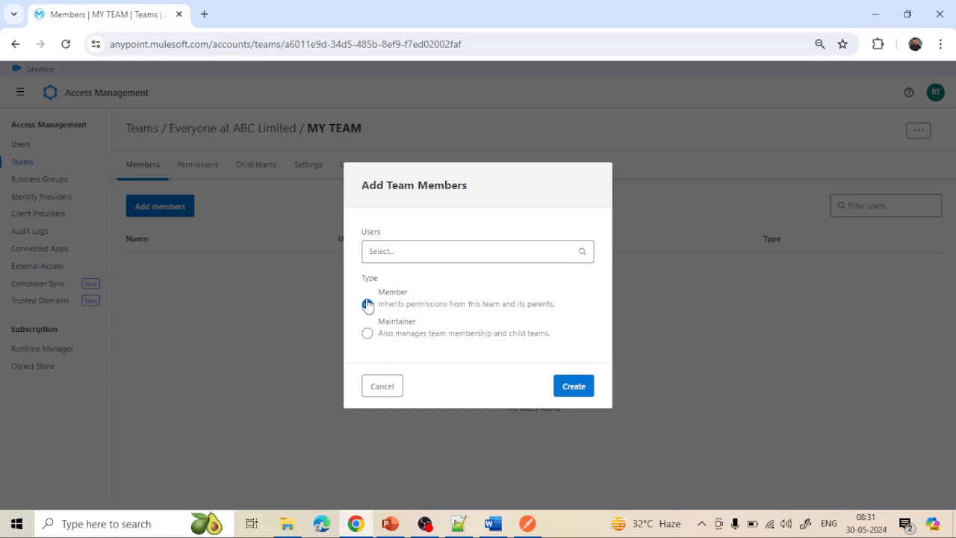
pyautogui.click(382, 387)
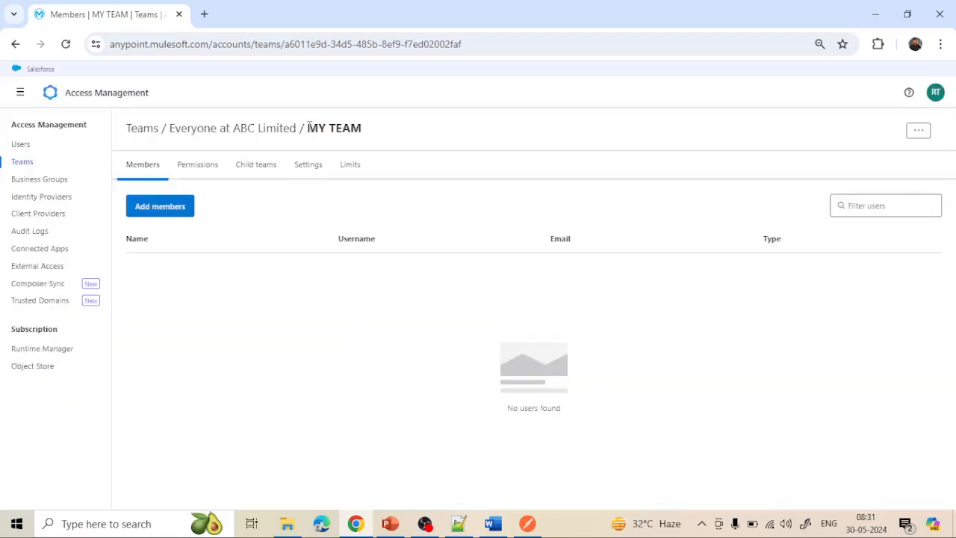
# - Open Invite users from the Users list, close it unsent, and return to Teams
pyautogui.click(22, 145)
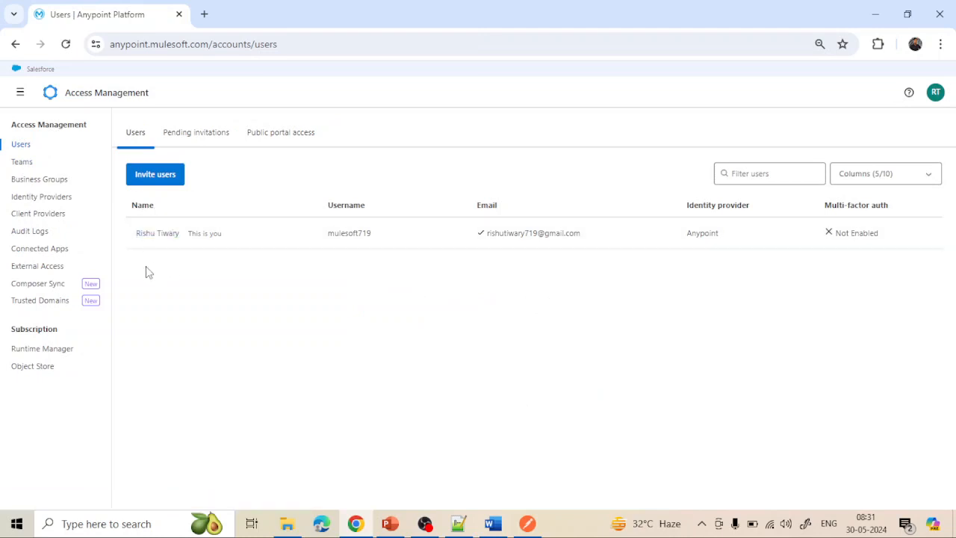
pyautogui.click(156, 174)
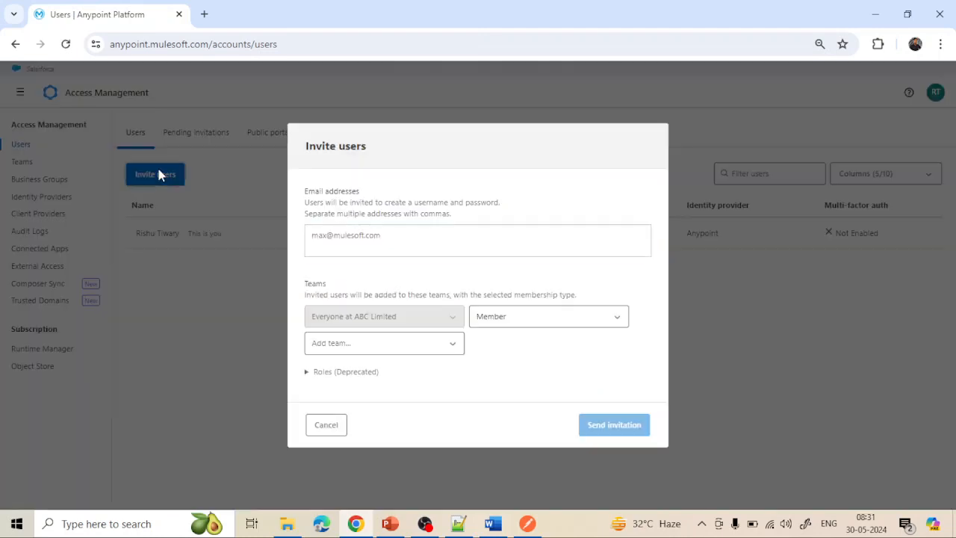
pyautogui.click(318, 426)
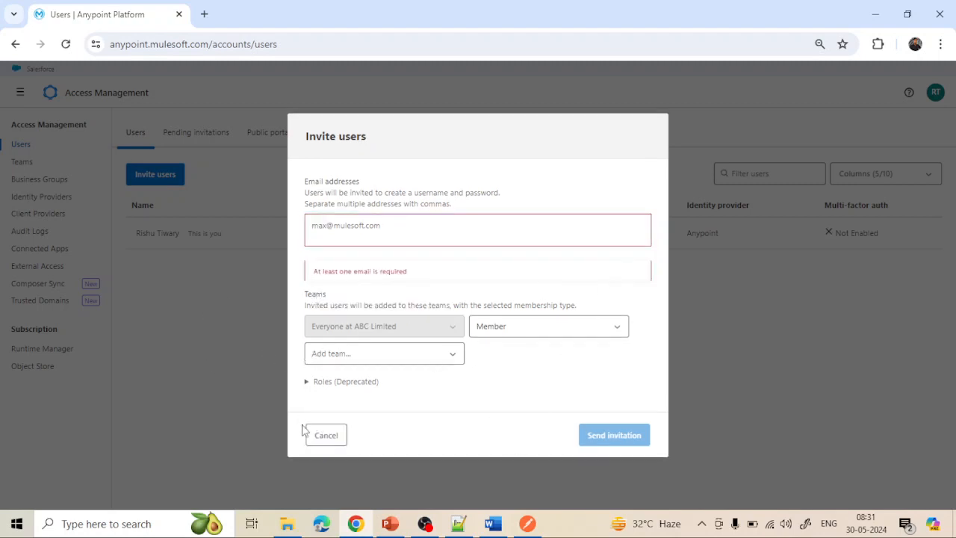
pyautogui.click(329, 442)
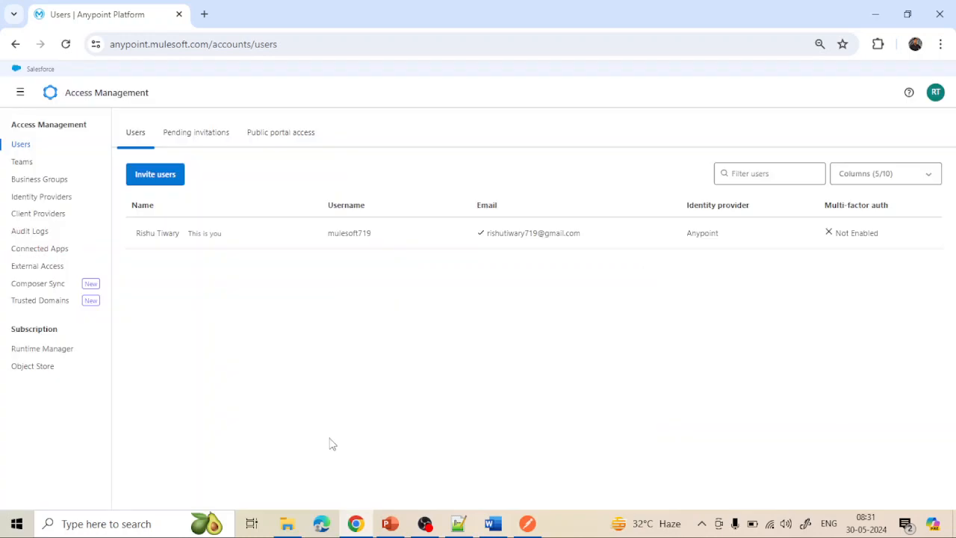
pyautogui.click(23, 162)
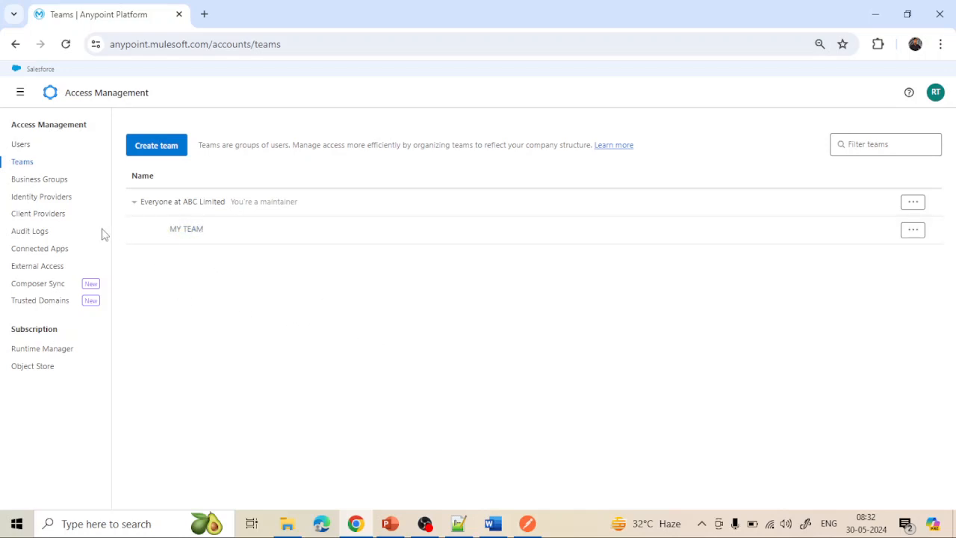
# - Open the Business Groups list showing ABC Limited with 2 environments and 2 vCores
pyautogui.click(47, 184)
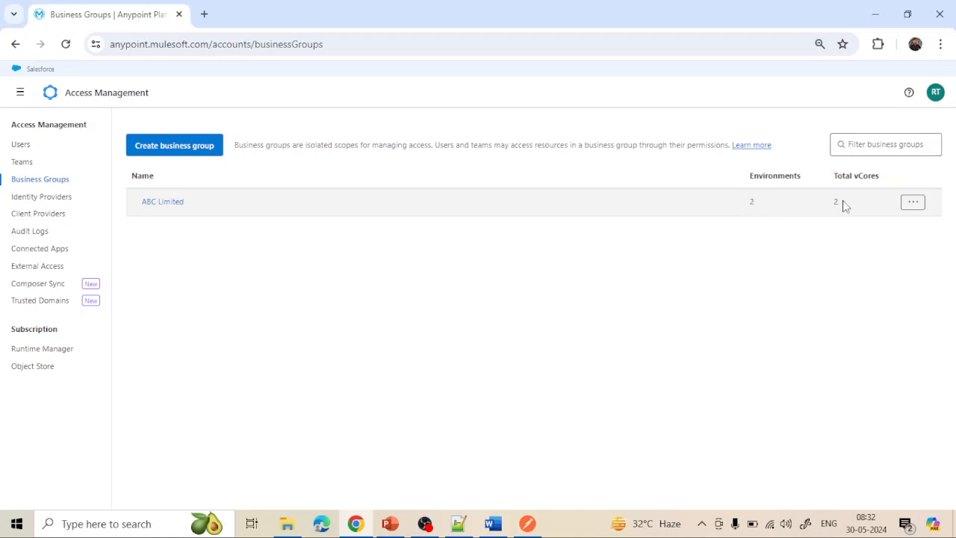
# - Open ABC Limited's business group settings and inspect its group ID and name
pyautogui.click(163, 203)
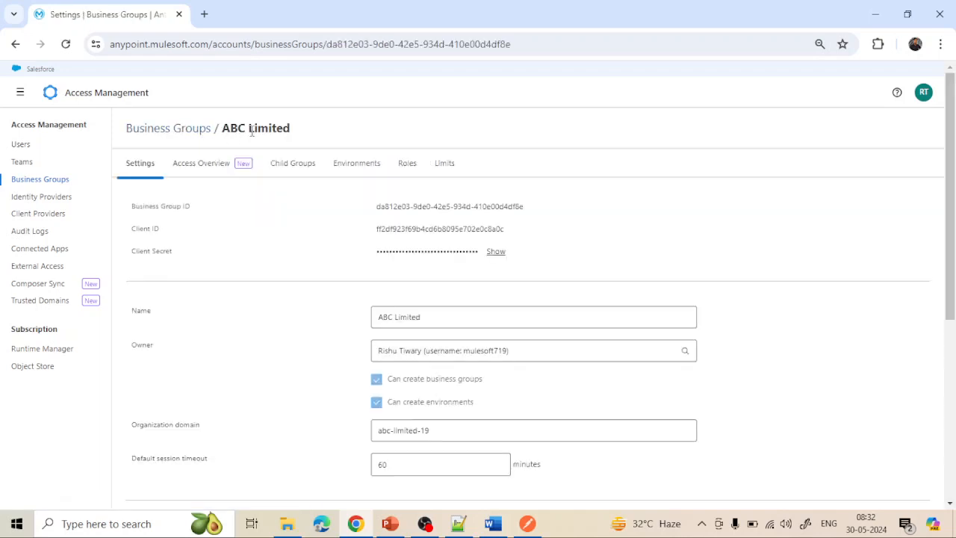
pyautogui.scroll(-2, 235, 305)
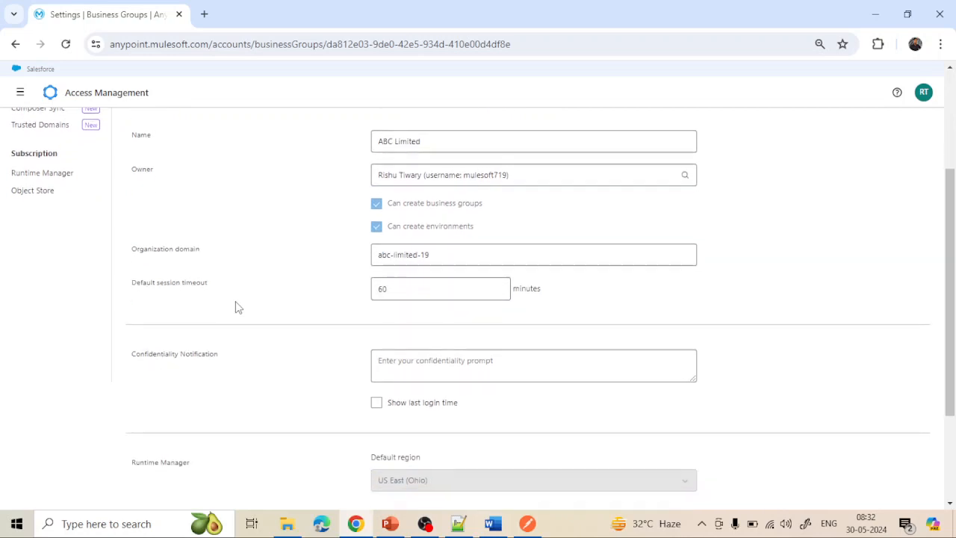
pyautogui.scroll(2, 235, 304)
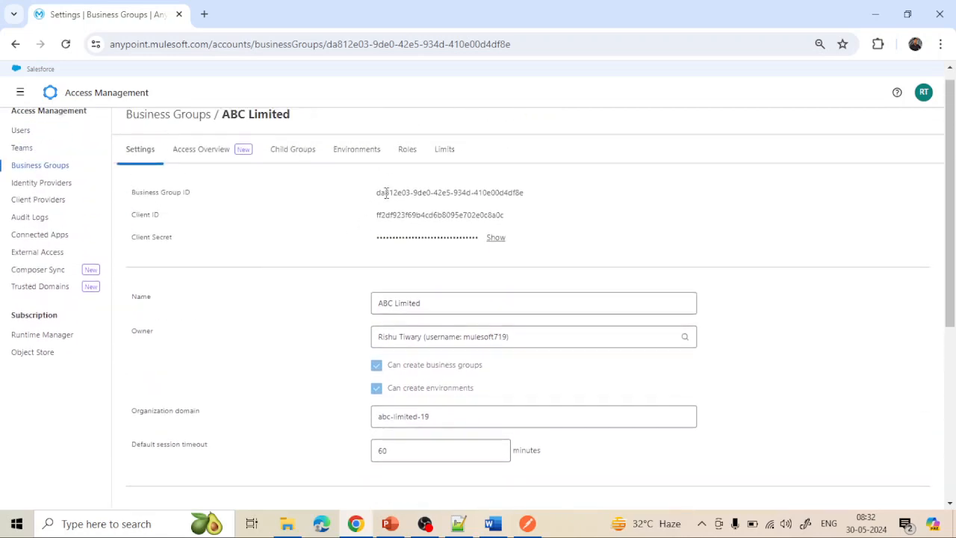
pyautogui.moveTo(376, 193); pyautogui.dragTo(469, 197)
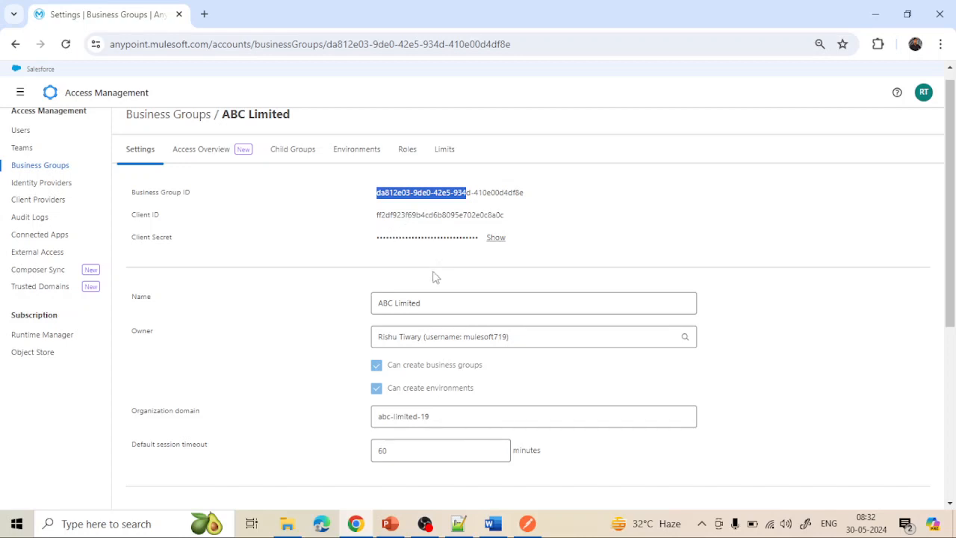
pyautogui.scroll(-1, 412, 305)
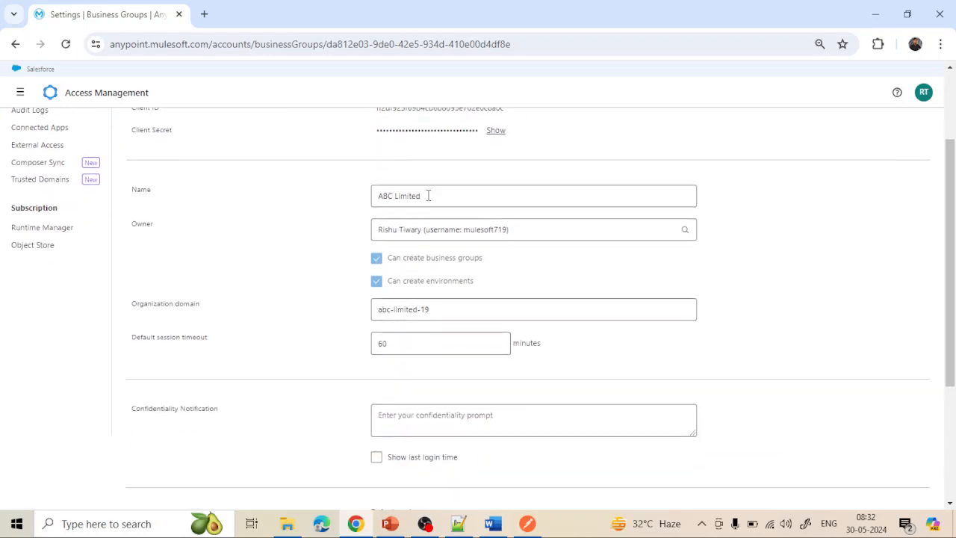
pyautogui.moveTo(427, 196); pyautogui.dragTo(356, 200)
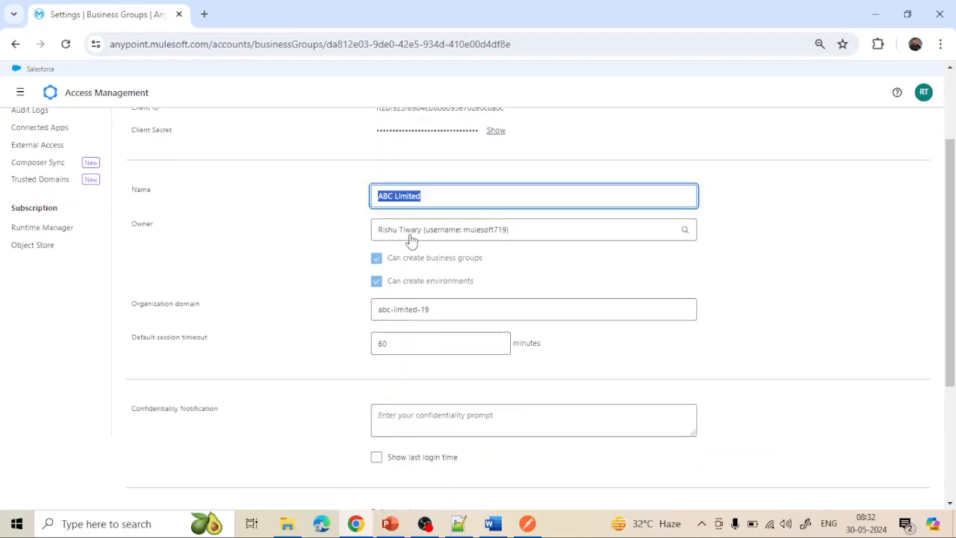
pyautogui.scroll(-2, 430, 315)
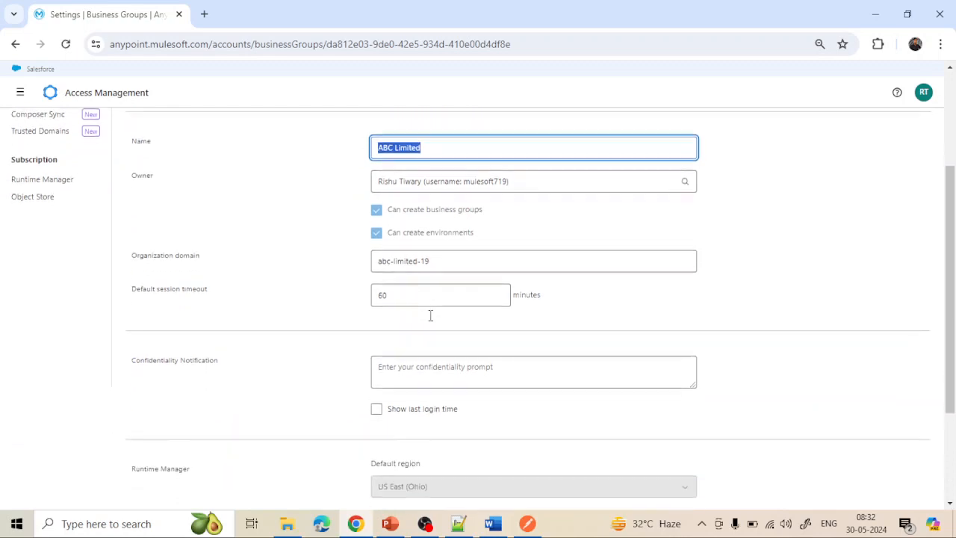
pyautogui.scroll(4, 430, 315)
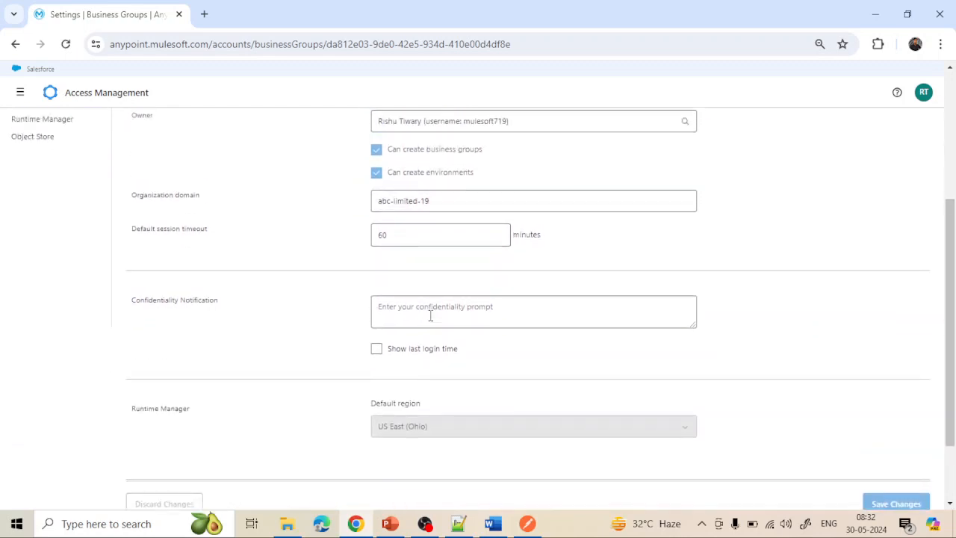
# - Check ABC Limited's Access Overview and its empty Child Groups list, briefly showing the course slides
pyautogui.click(208, 166)
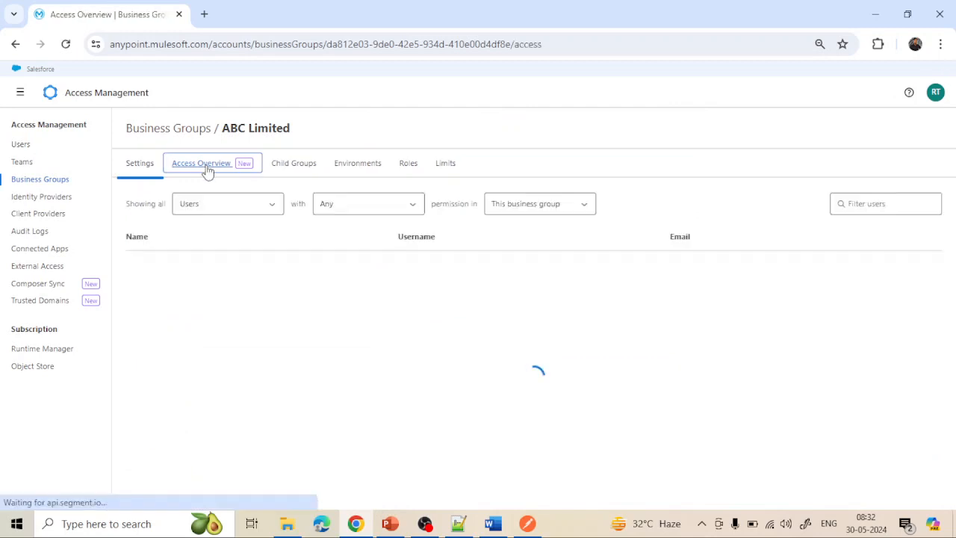
pyautogui.click(296, 171)
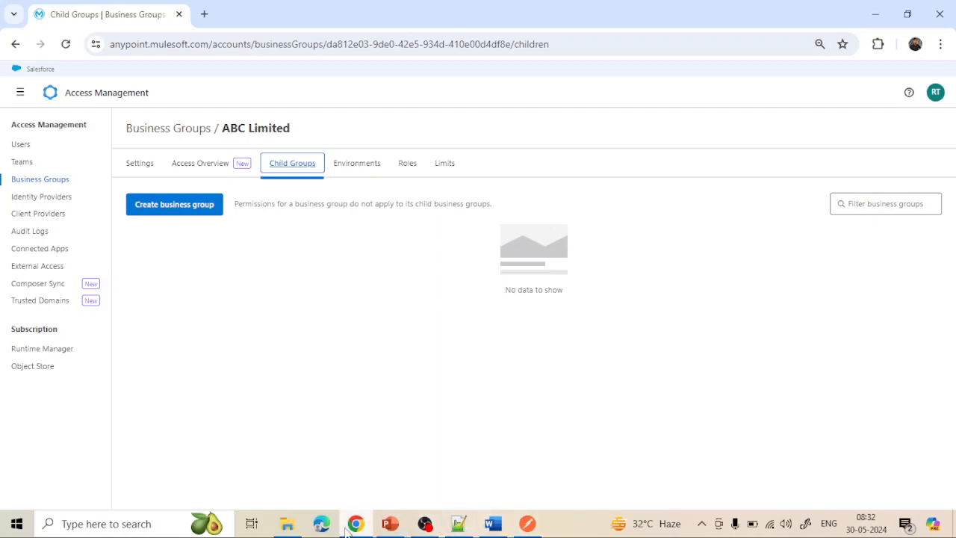
pyautogui.click(384, 527)
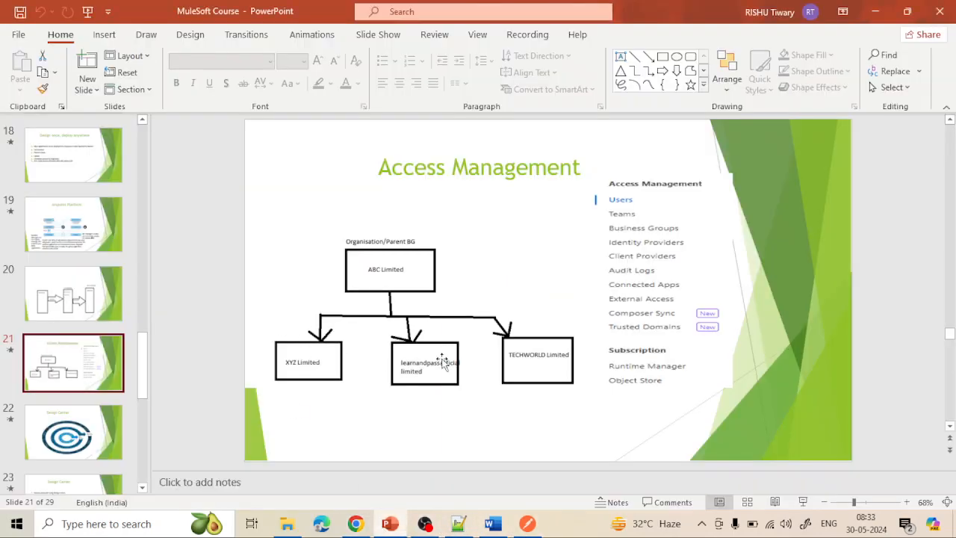
pyautogui.click(388, 526)
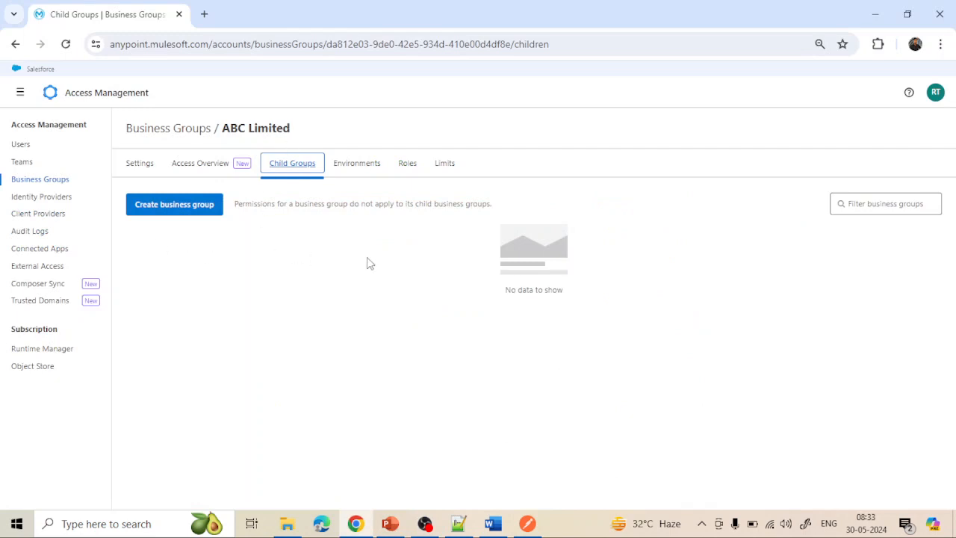
# - Review ABC Limited's environments and settings, then return to the Business Groups list
pyautogui.click(354, 170)
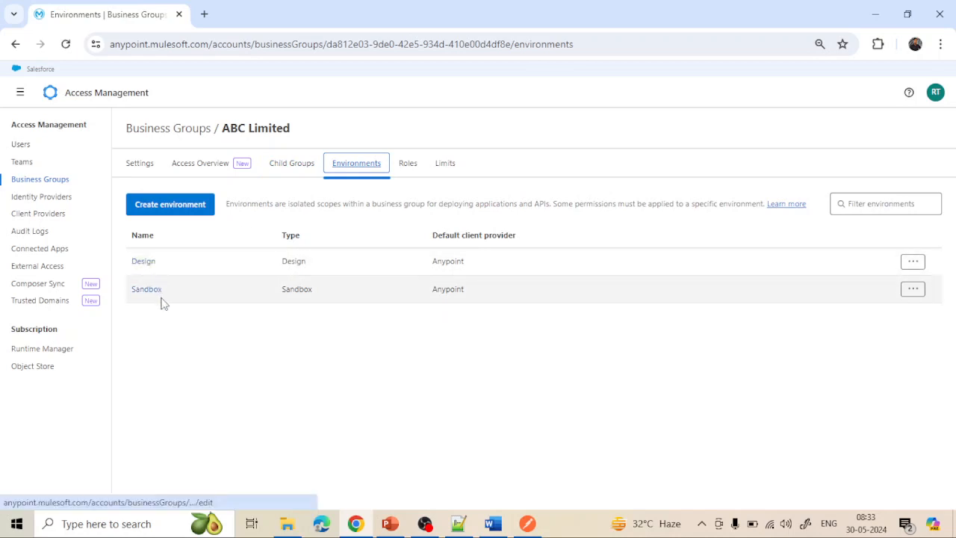
pyautogui.click(143, 162)
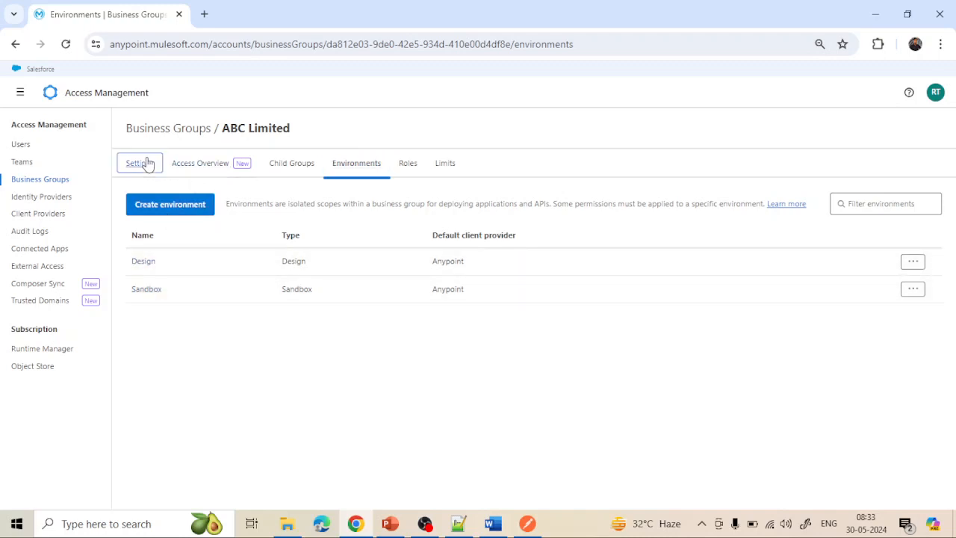
pyautogui.click(193, 132)
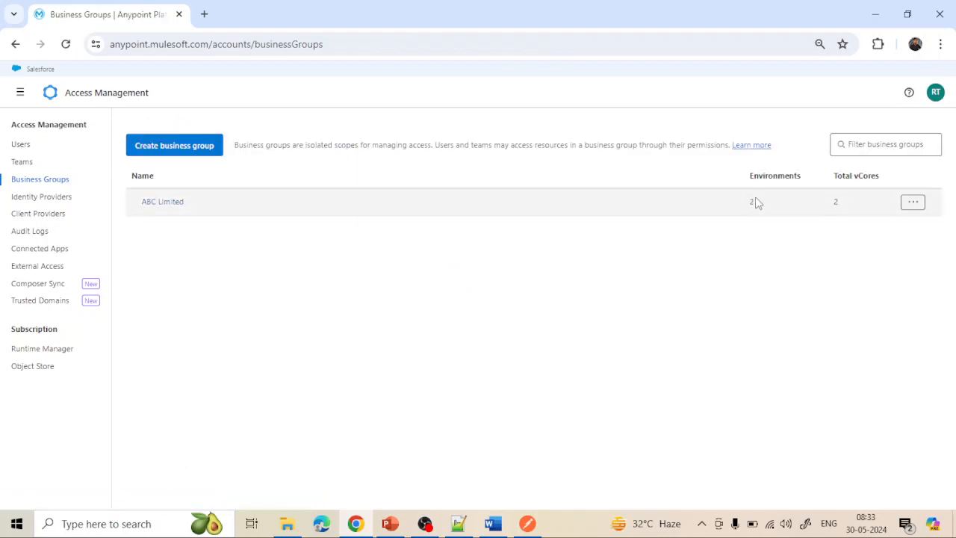
# - Open ABC Limited's Roles list, where Cloudhub Admin (Design) and (Sandbox) each have 1 member
pyautogui.click(171, 202)
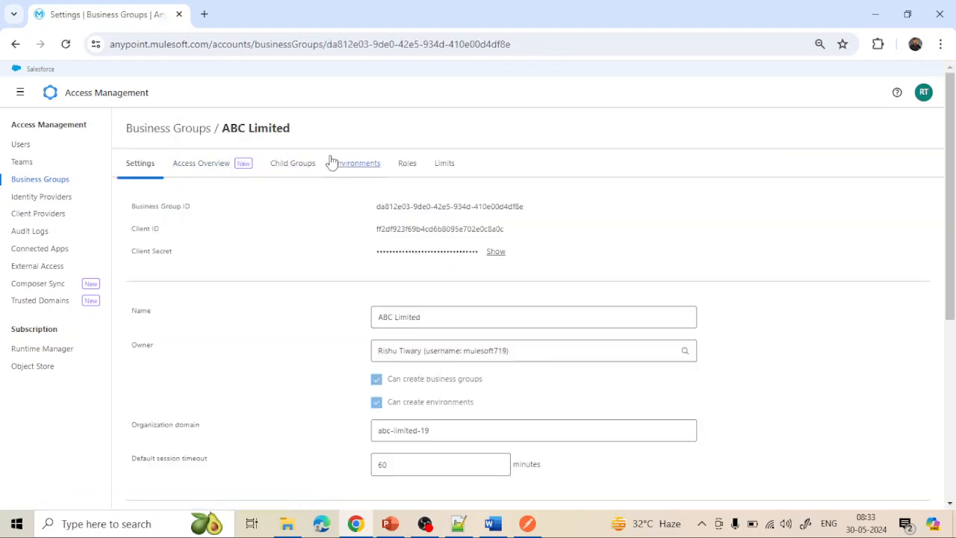
pyautogui.click(400, 164)
pyautogui.scroll(-1, 387, 431)
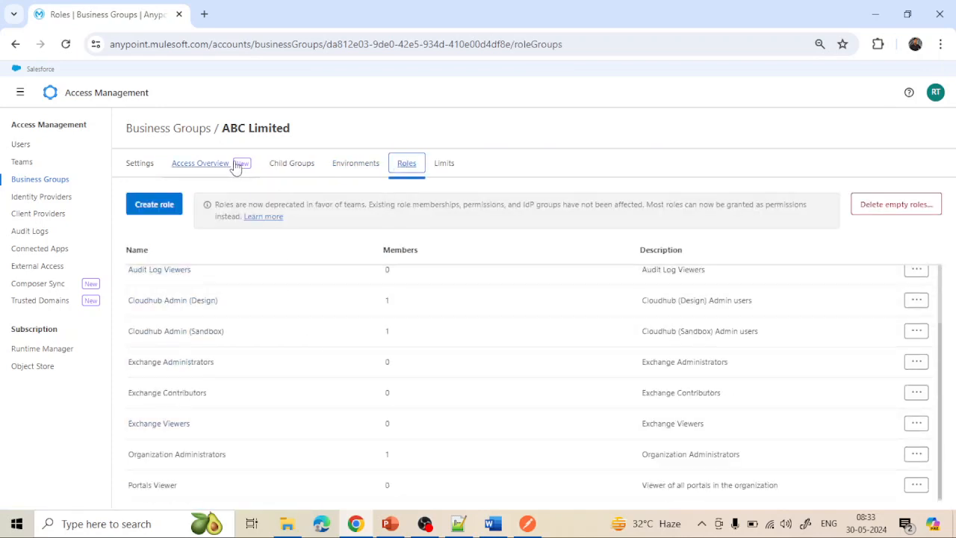
pyautogui.scroll(1, 416, 380)
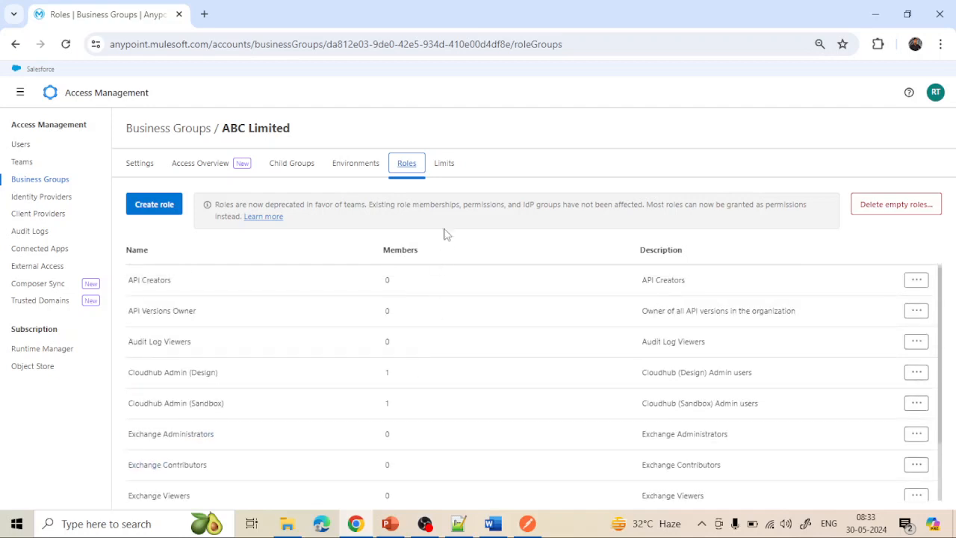
# - Show ABC Limited's Limits table, pointing out the 10000 users and 500 roles limits
pyautogui.click(445, 165)
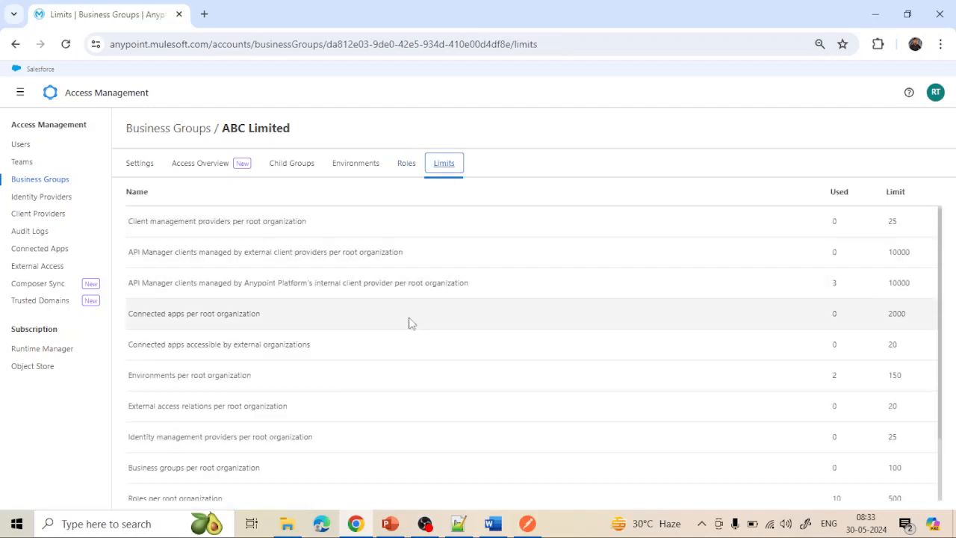
pyautogui.scroll(-1, 463, 412)
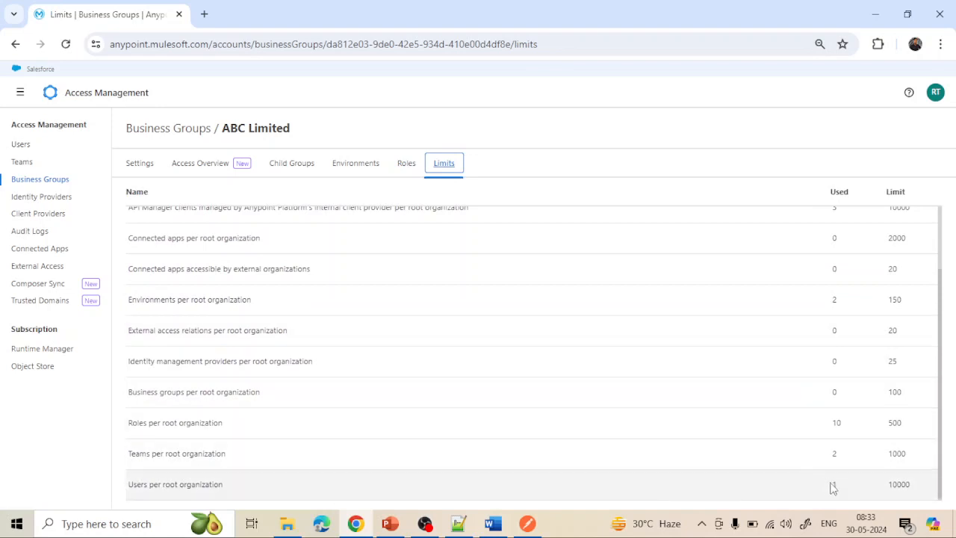
pyautogui.doubleClick(902, 485)
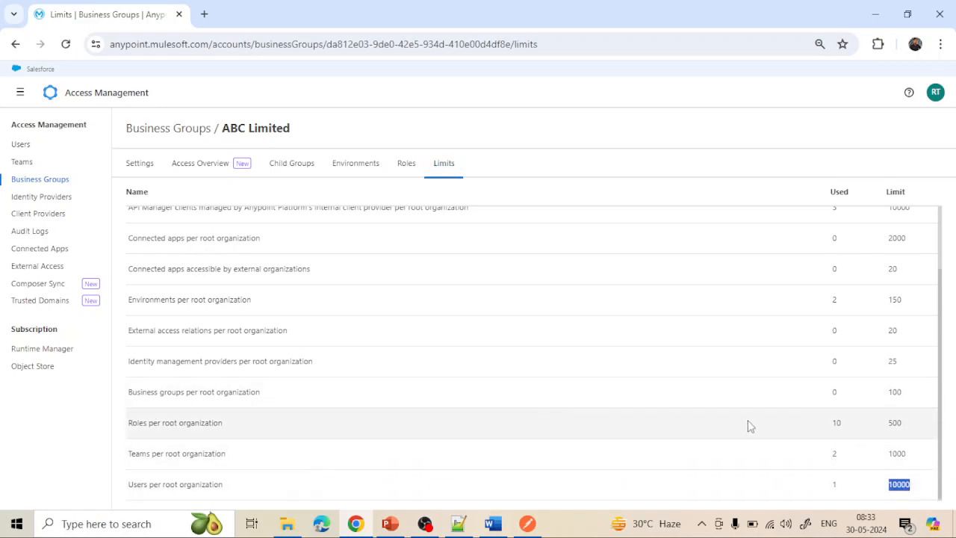
pyautogui.doubleClick(895, 421)
pyautogui.scroll(1, 481, 261)
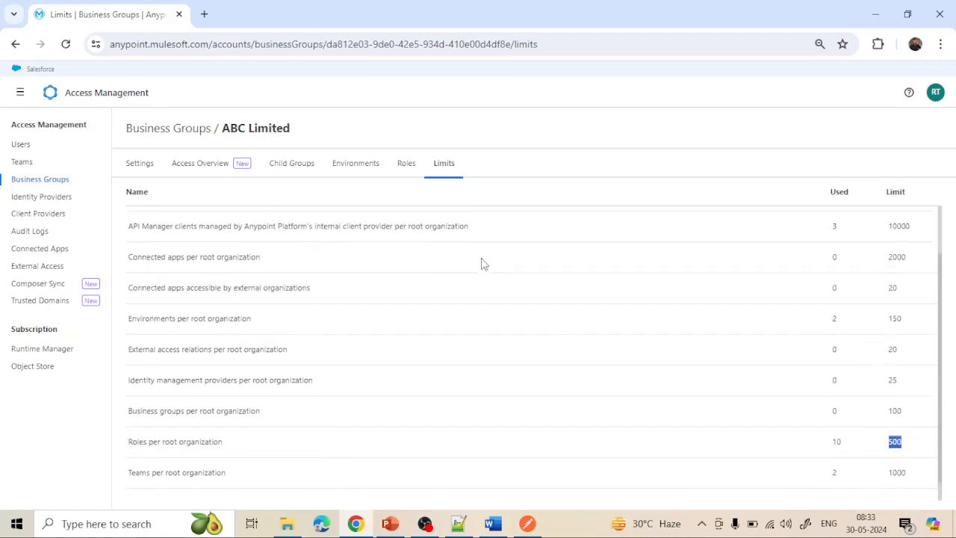
# - Highlight the limit of 150 environments per root organization, then return to Business Groups
pyautogui.moveTo(128, 321); pyautogui.dragTo(254, 326)
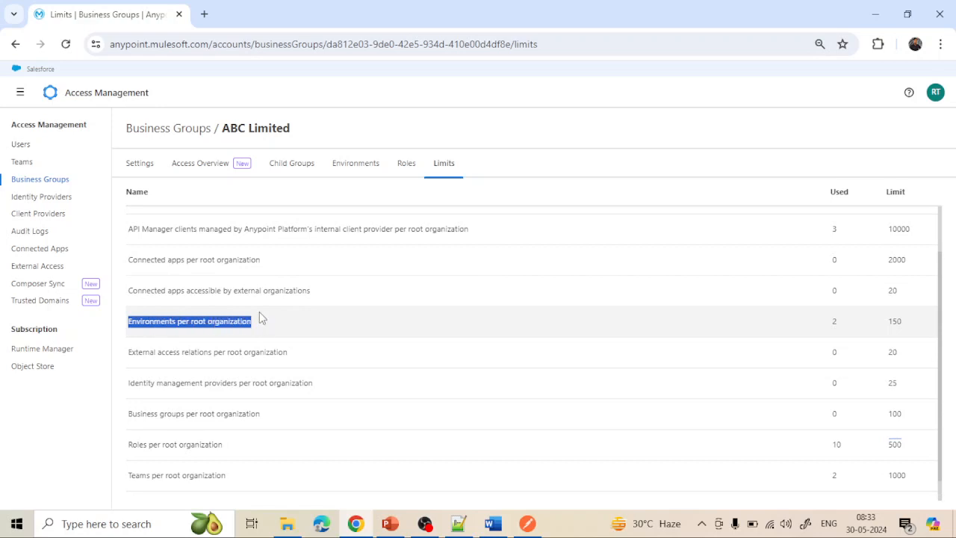
pyautogui.moveTo(222, 128); pyautogui.dragTo(294, 132)
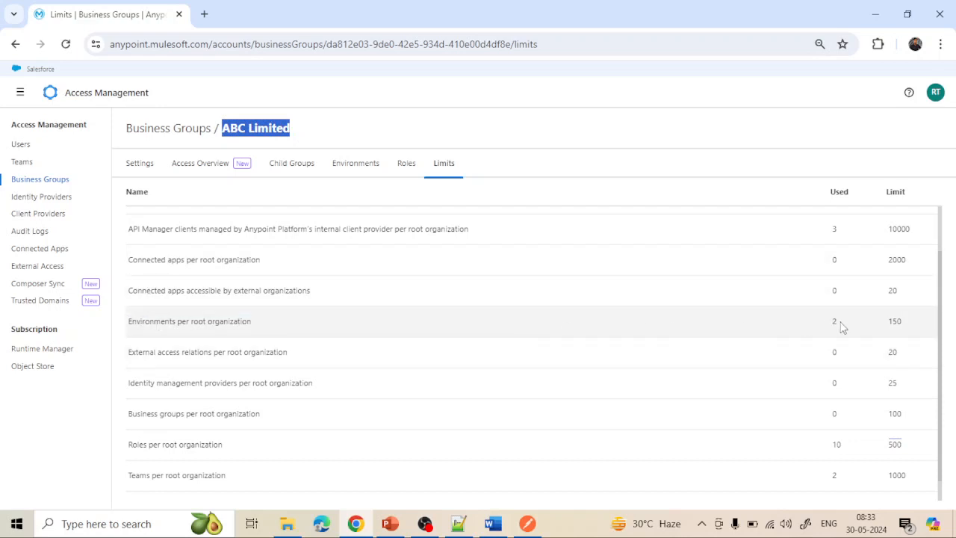
pyautogui.click(891, 326)
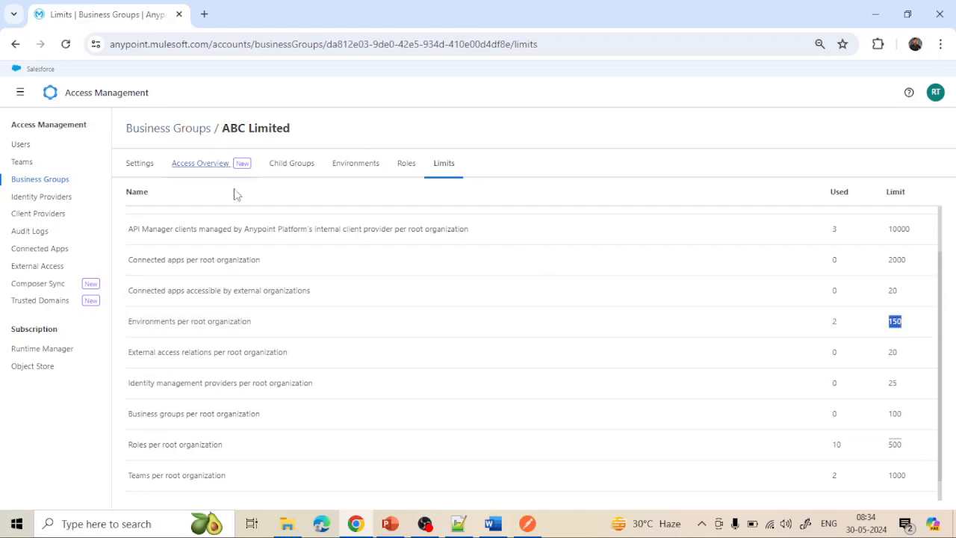
pyautogui.scroll(2, 260, 305)
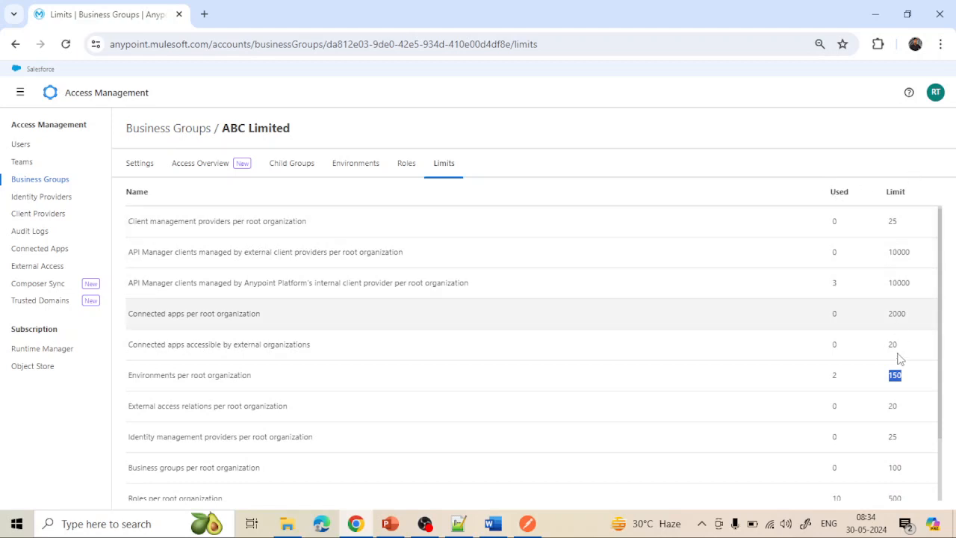
pyautogui.click(38, 184)
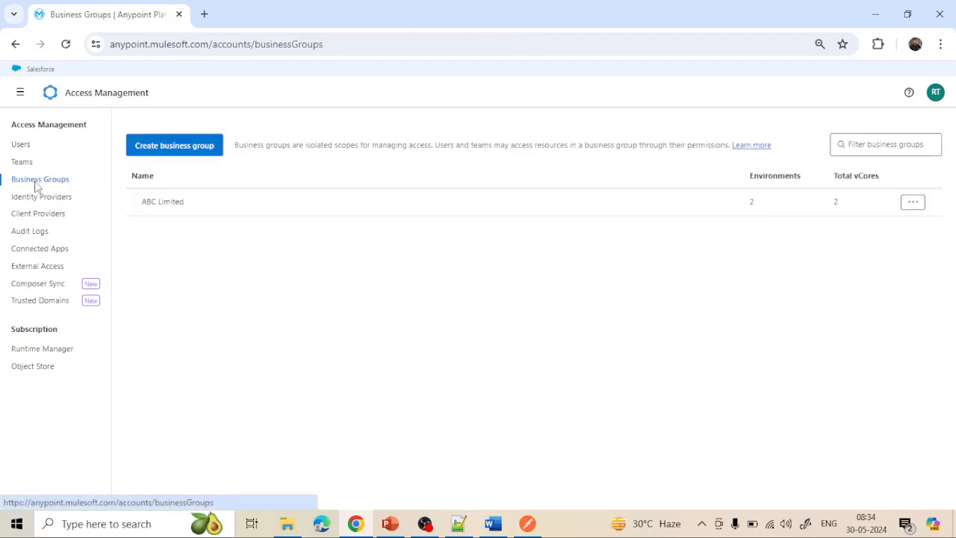
# - Start business group XYZ Limited under parent ABC Limited, owned by the suggested account
pyautogui.click(175, 149)
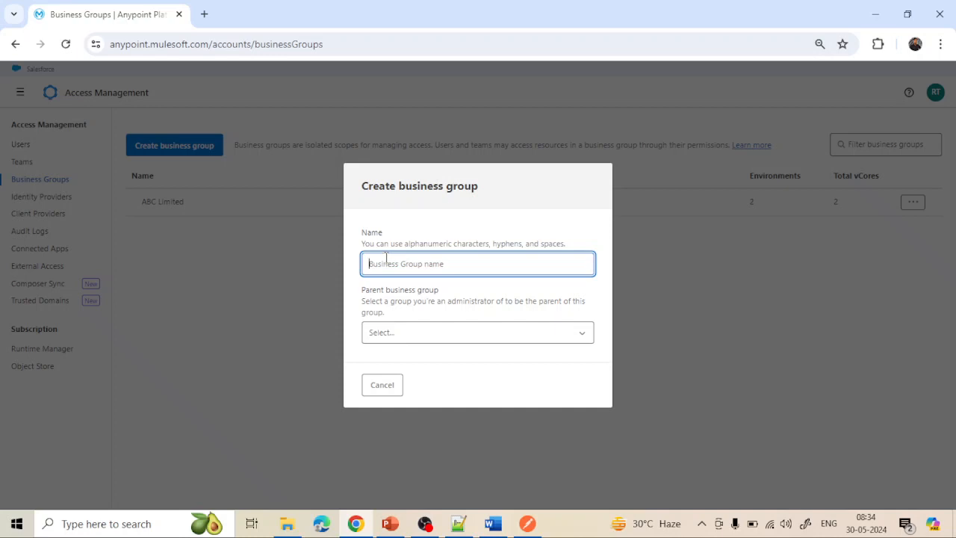
pyautogui.write('XYZ Limited')
pyautogui.click(397, 333)
pyautogui.click(395, 363)
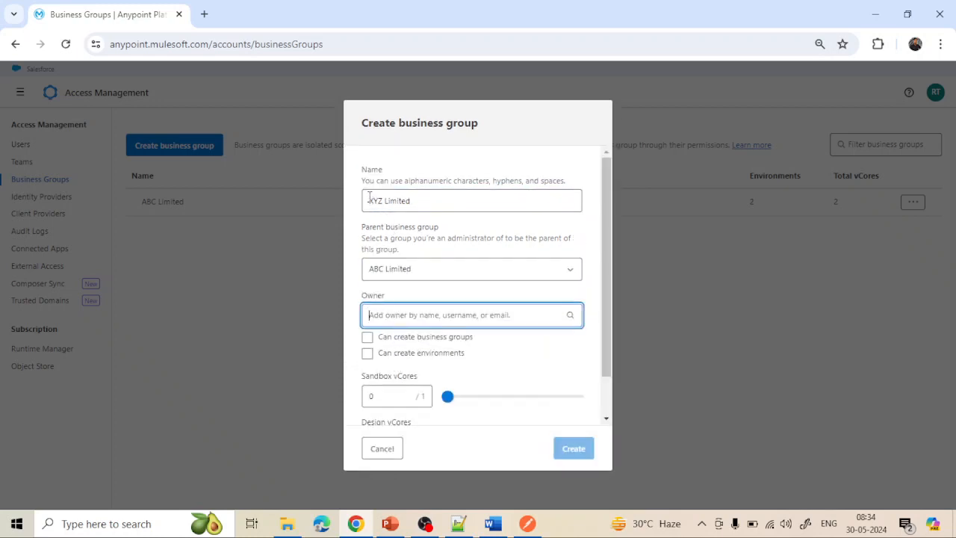
pyautogui.moveTo(369, 198); pyautogui.dragTo(404, 203)
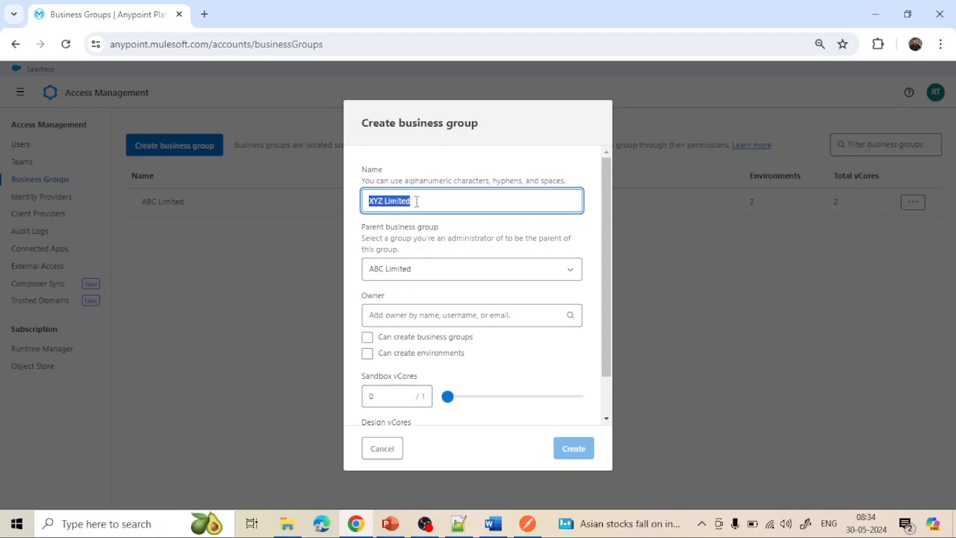
pyautogui.click(416, 201)
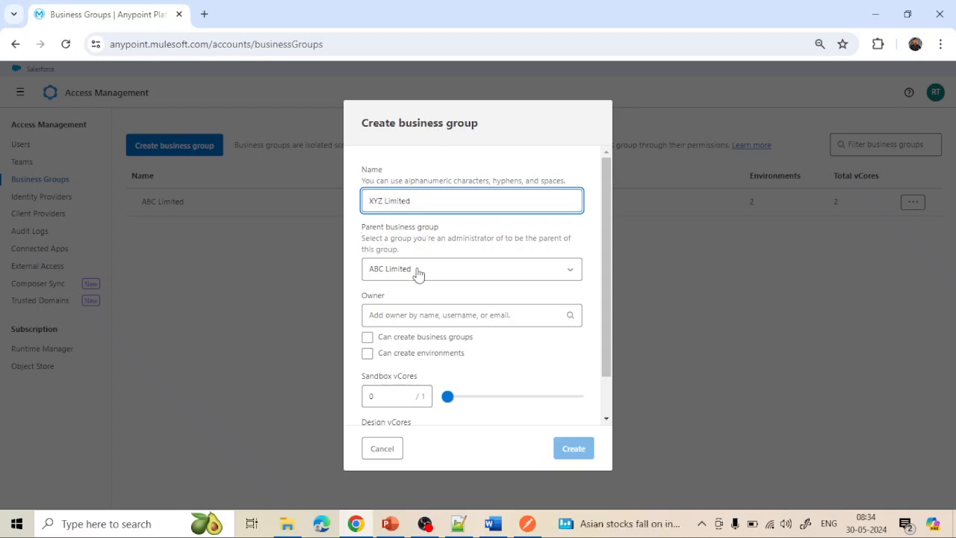
pyautogui.click(387, 316)
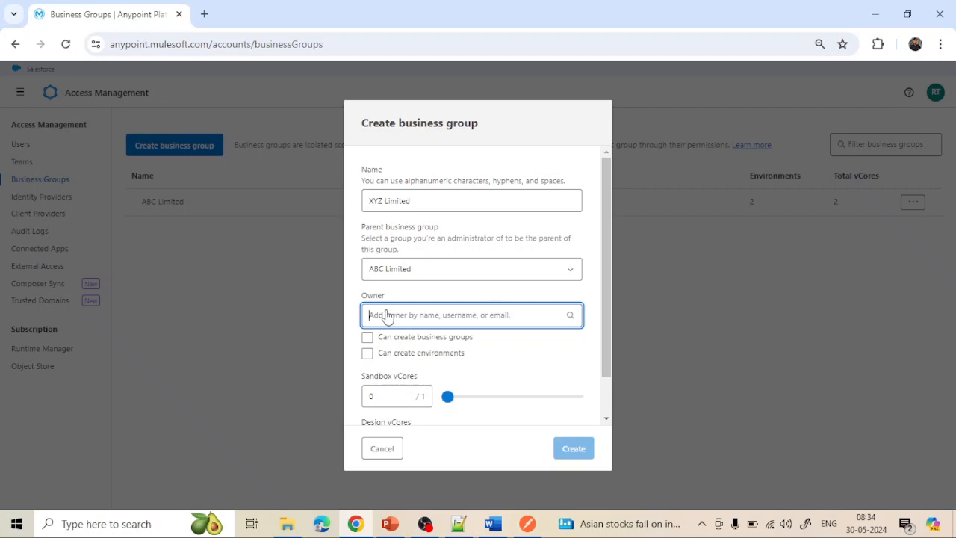
pyautogui.write('r')
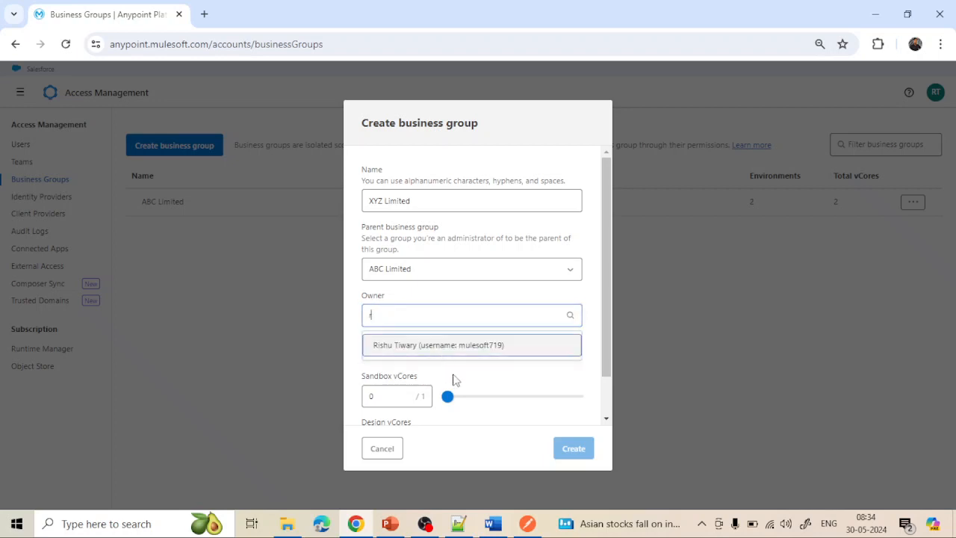
pyautogui.click(468, 349)
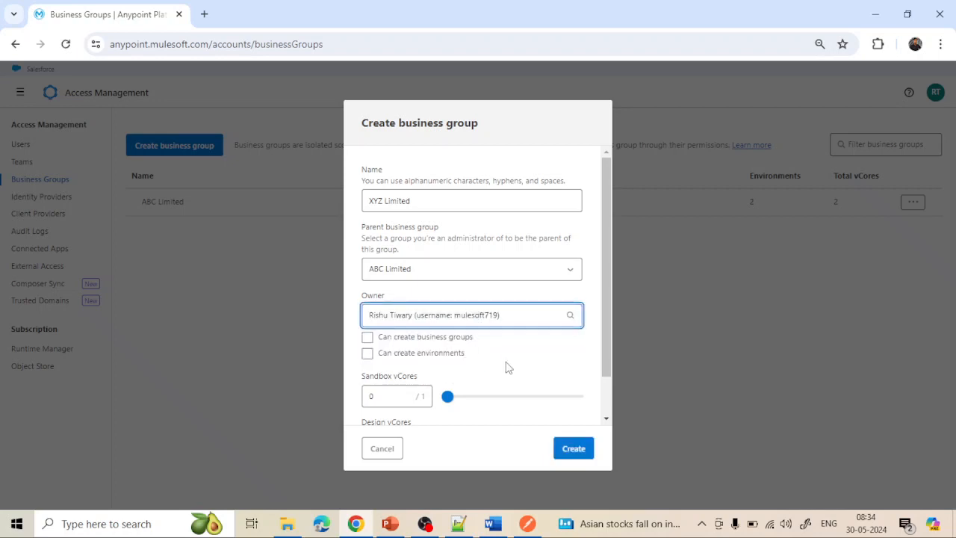
# - Allow XYZ Limited to create environments, leaving business group creation turned off
pyautogui.scroll(-1, 506, 367)
pyautogui.moveTo(415, 173); pyautogui.dragTo(365, 173)
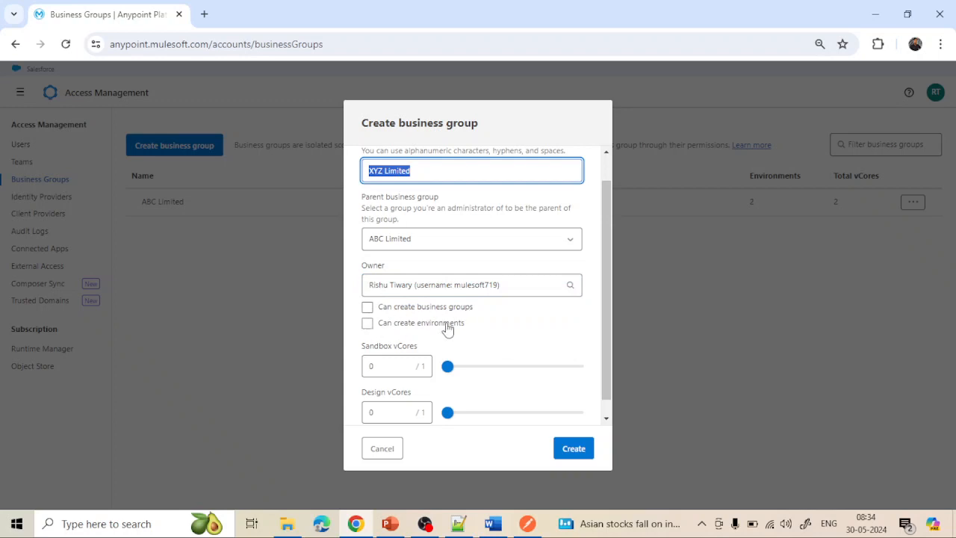
pyautogui.click(415, 171)
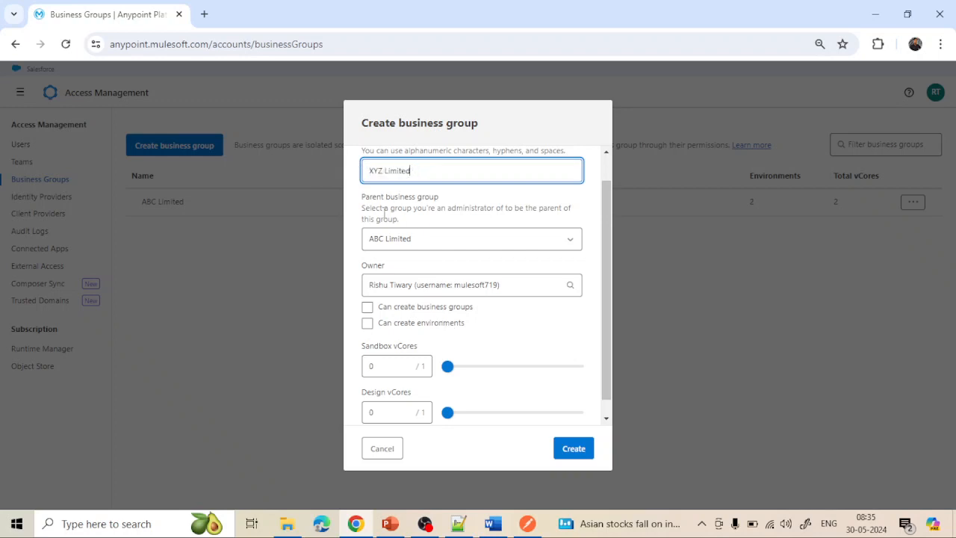
pyautogui.click(368, 309)
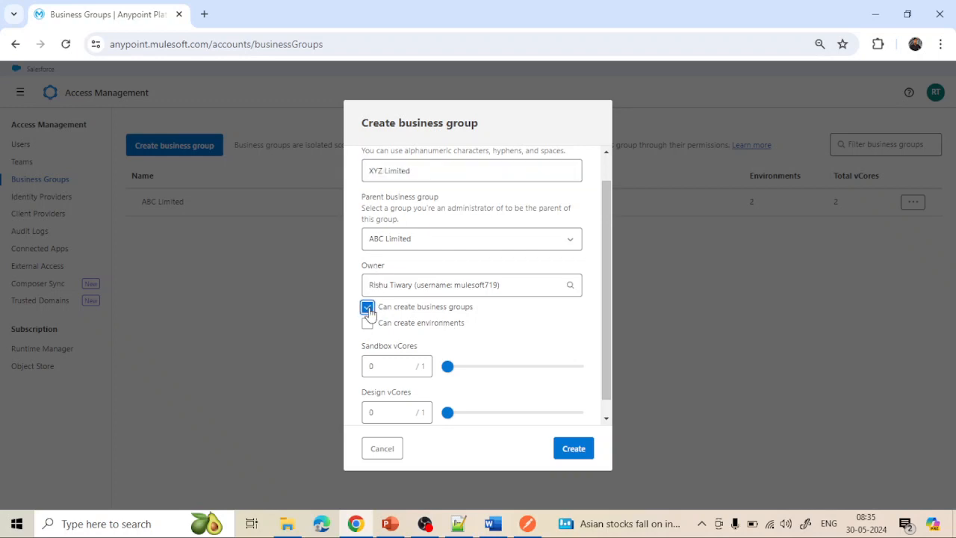
pyautogui.click(368, 308)
pyautogui.moveTo(422, 170); pyautogui.dragTo(354, 170)
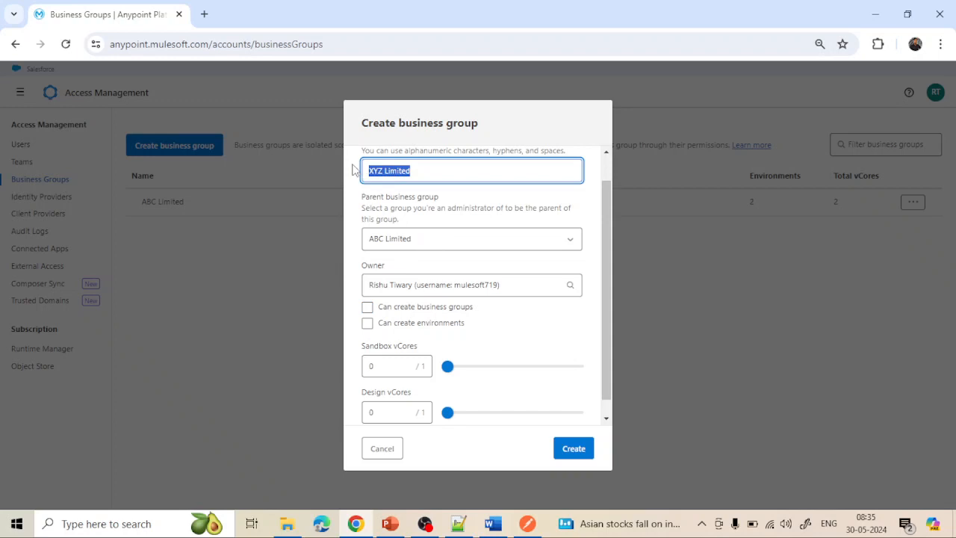
pyautogui.click(367, 326)
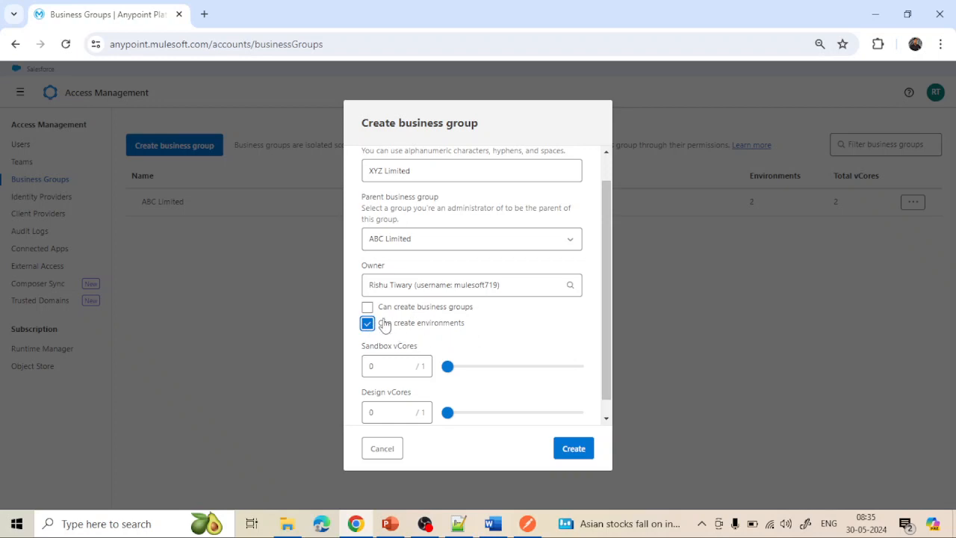
# - Give XYZ Limited 0.3 Sandbox vCores and 0.6 Design vCores, and create it
pyautogui.moveTo(426, 171); pyautogui.dragTo(365, 170)
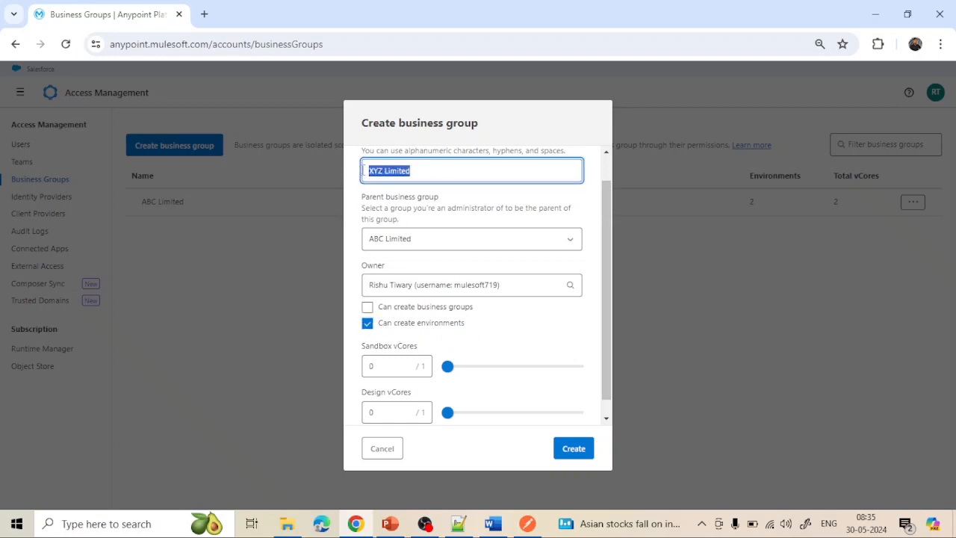
pyautogui.moveTo(449, 366); pyautogui.dragTo(485, 374)
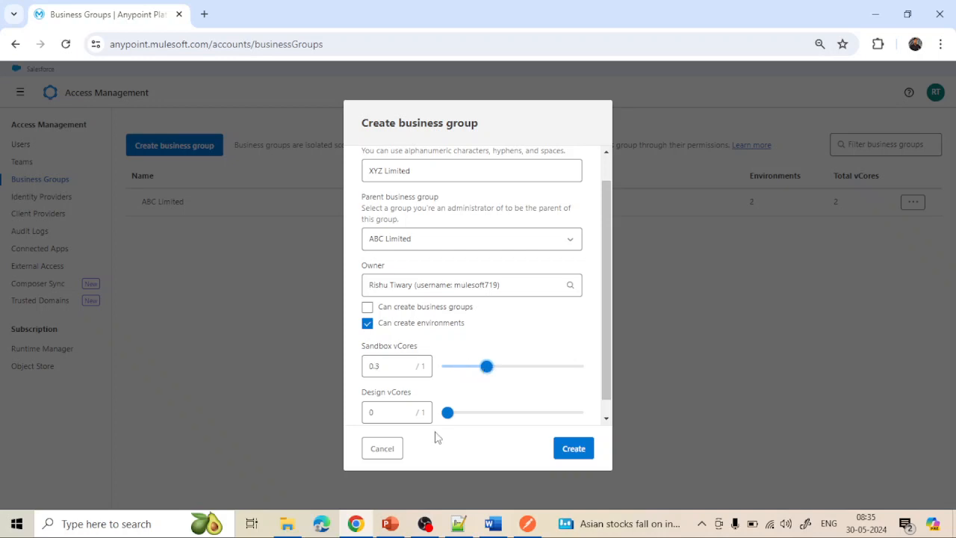
pyautogui.moveTo(445, 419); pyautogui.dragTo(523, 417)
pyautogui.scroll(-1, 581, 391)
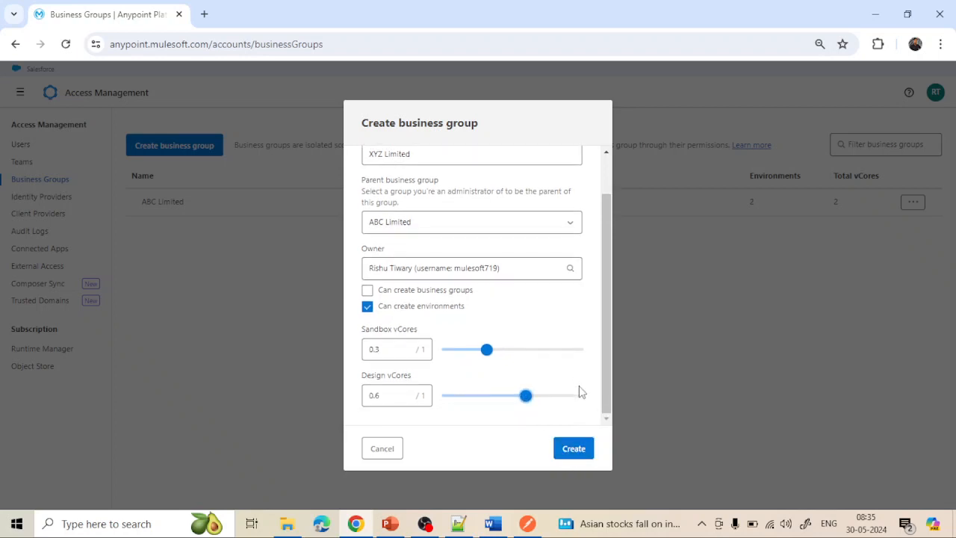
pyautogui.click(575, 448)
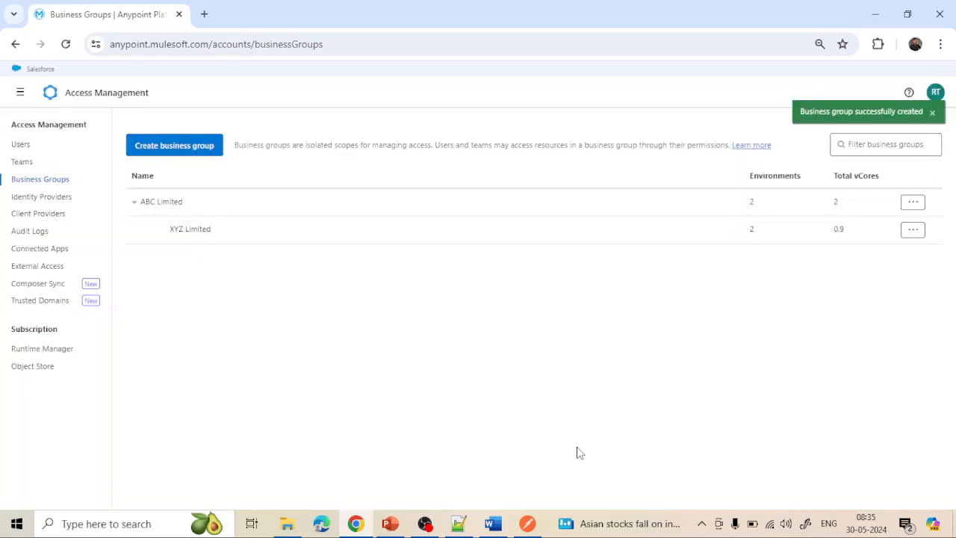
# - Show ABC Limited's Child Groups listing XYZ Limited, comparing it with the PowerPoint diagram
pyautogui.click(152, 203)
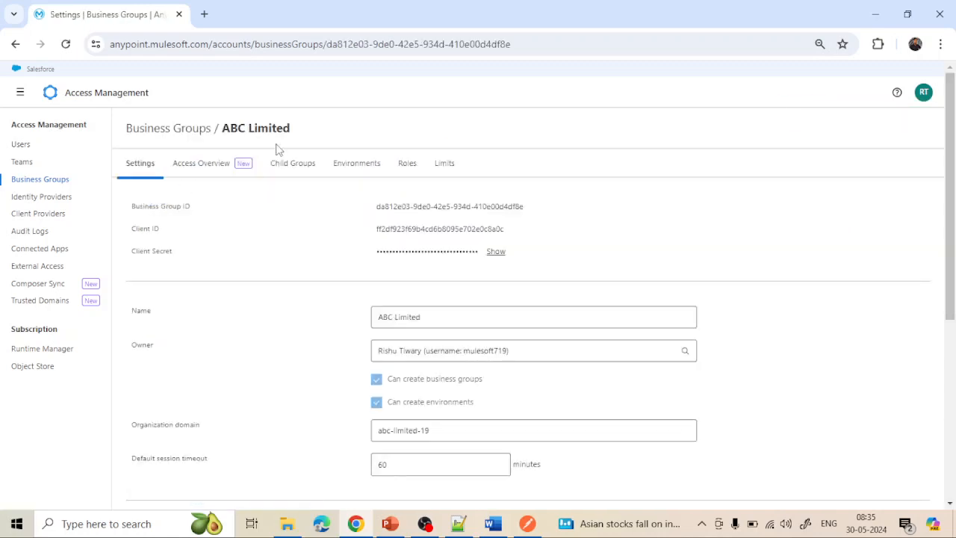
pyautogui.click(292, 166)
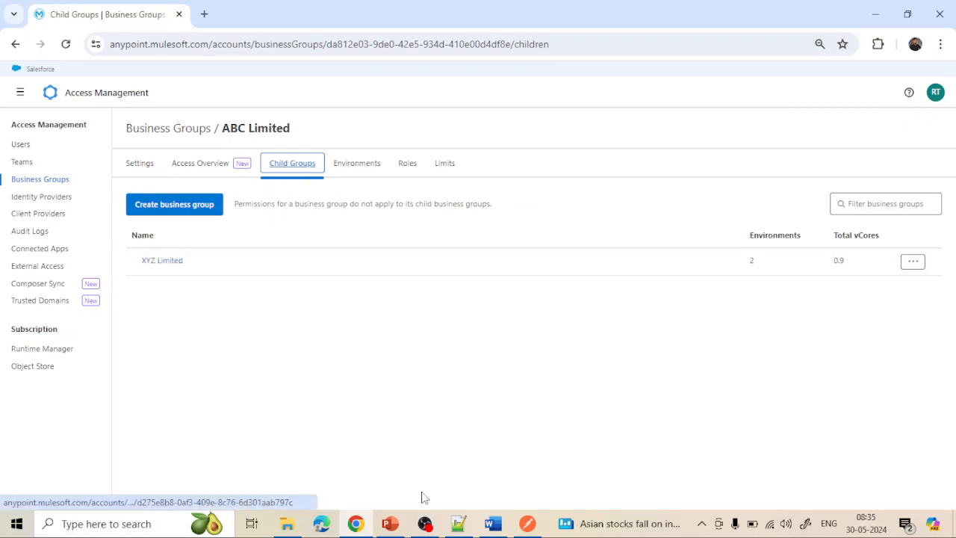
pyautogui.click(390, 523)
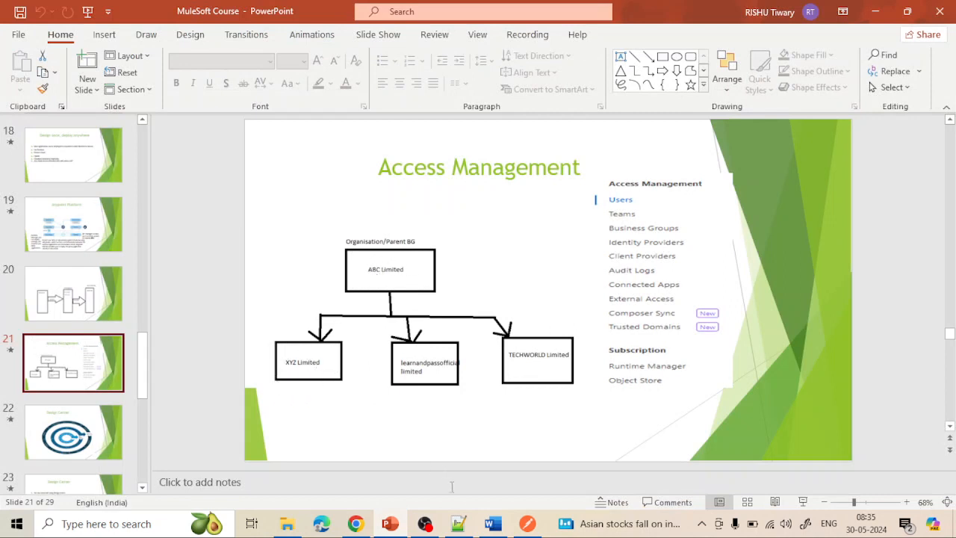
pyautogui.click(390, 523)
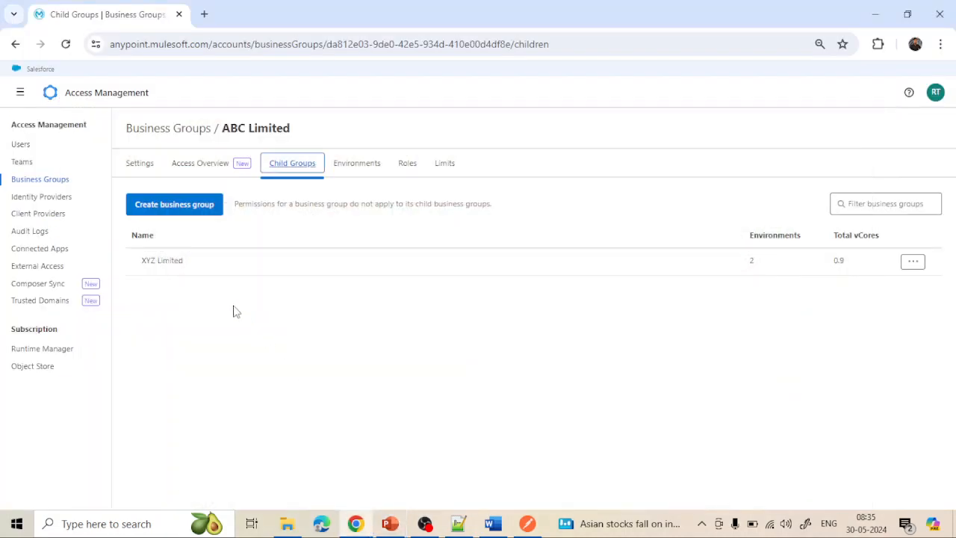
# - Open XYZ Limited's settings and point out its owner setting
pyautogui.click(162, 261)
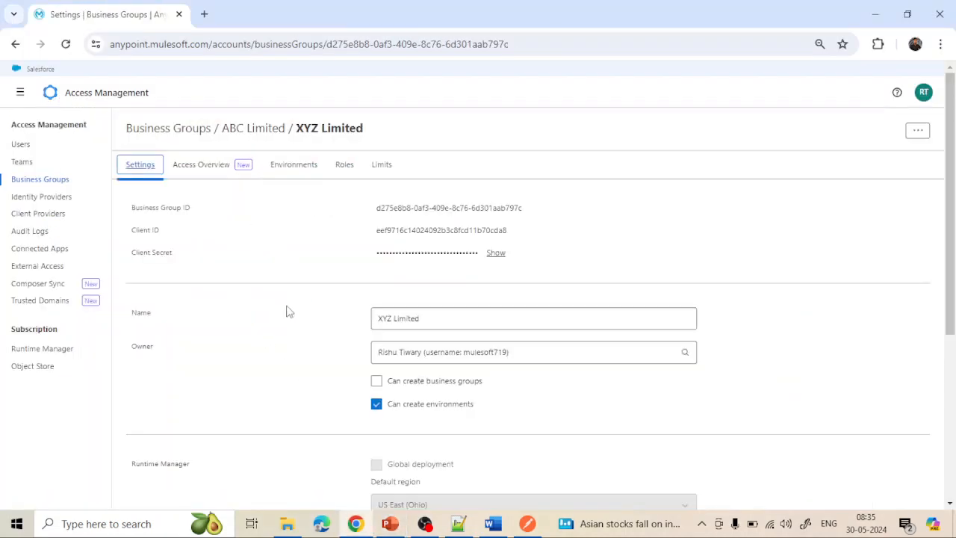
pyautogui.scroll(-1, 286, 309)
pyautogui.scroll(1, 287, 310)
pyautogui.scroll(-2, 421, 310)
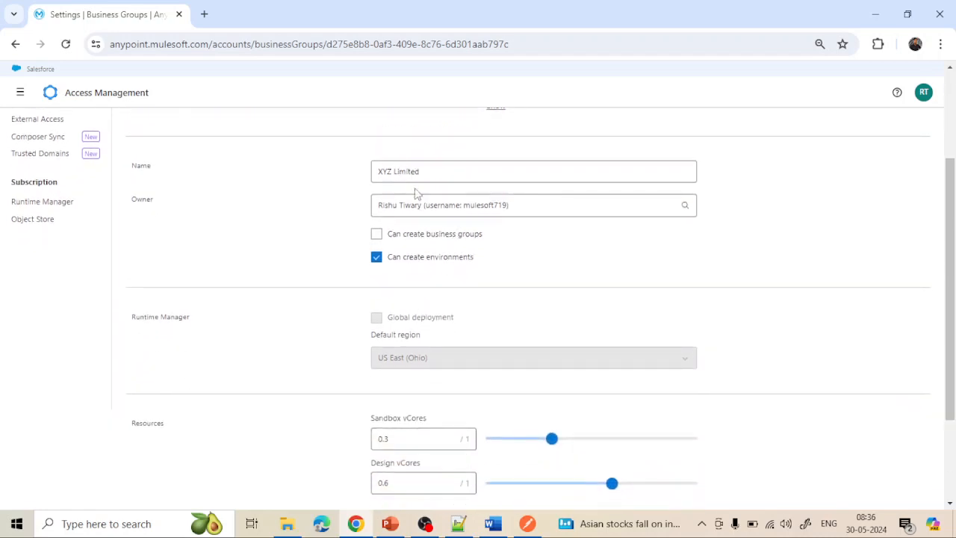
pyautogui.click(427, 207)
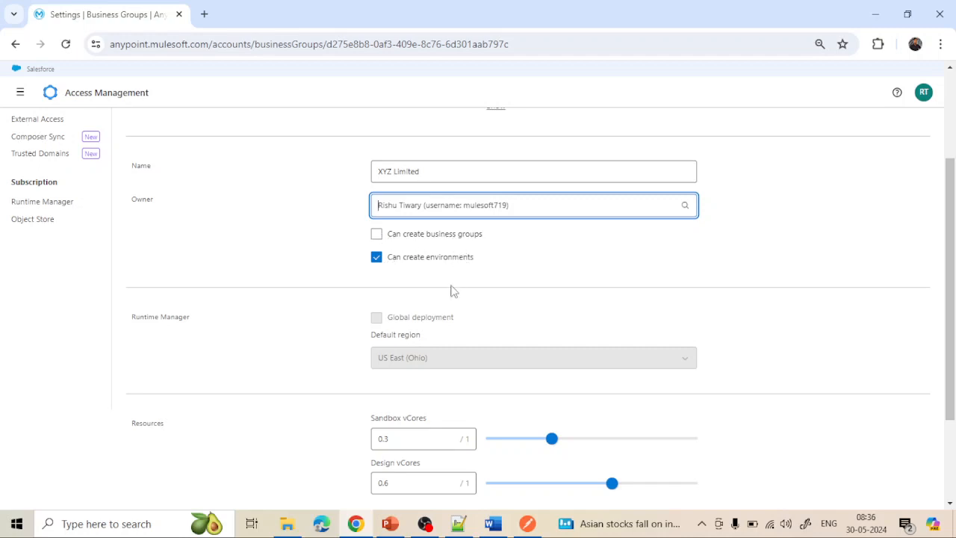
# - Look over the remaining XYZ Limited settings, then show its Access Overview with one user
pyautogui.scroll(-2, 450, 290)
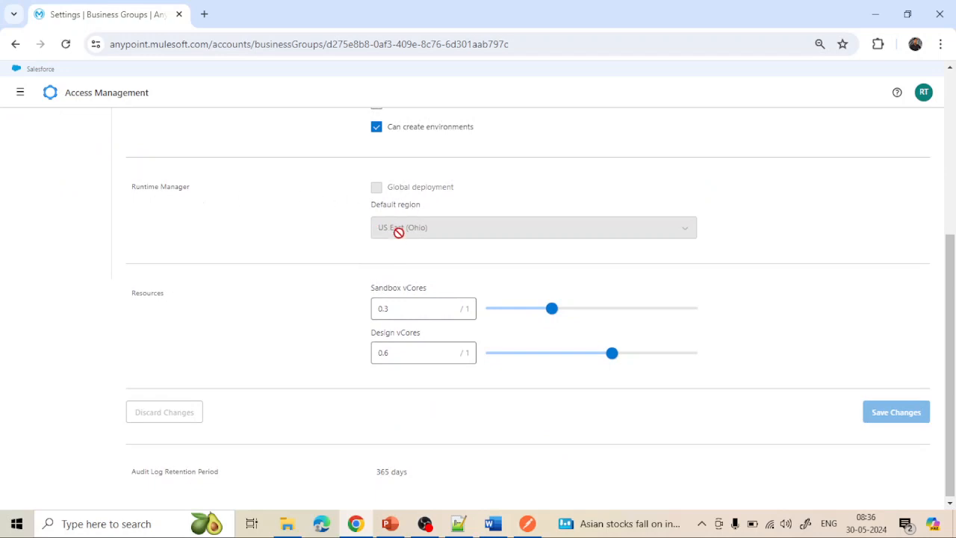
pyautogui.scroll(4, 416, 237)
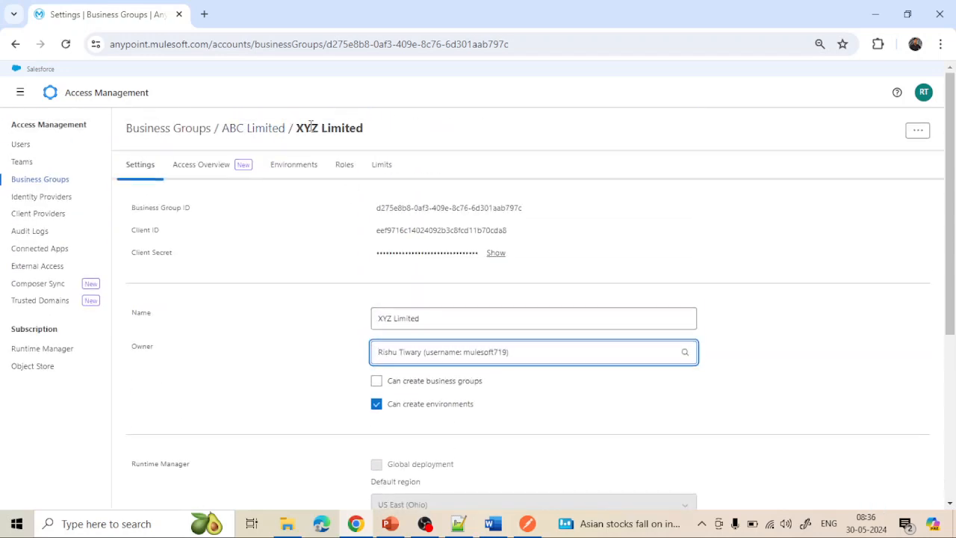
pyautogui.scroll(-3, 306, 377)
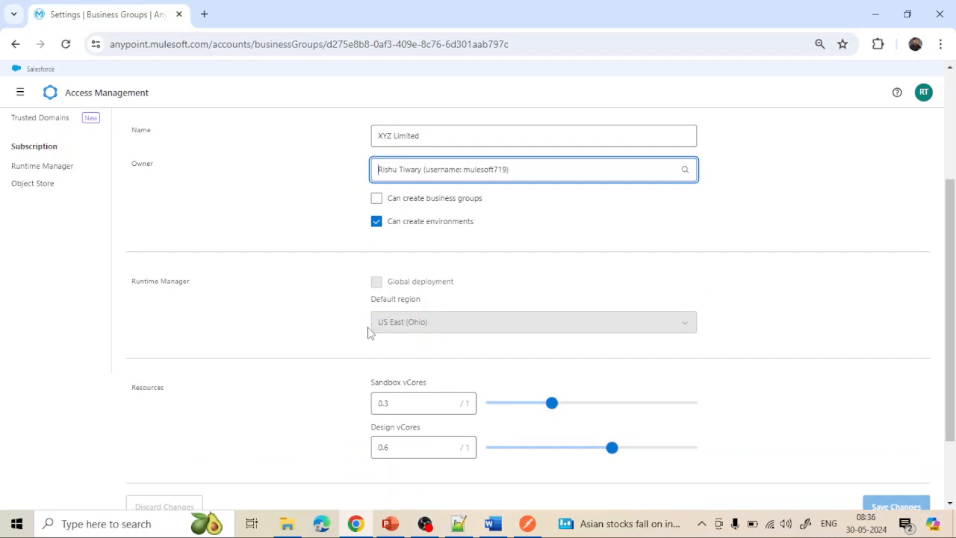
pyautogui.scroll(-1, 368, 333)
pyautogui.scroll(-1, 368, 333)
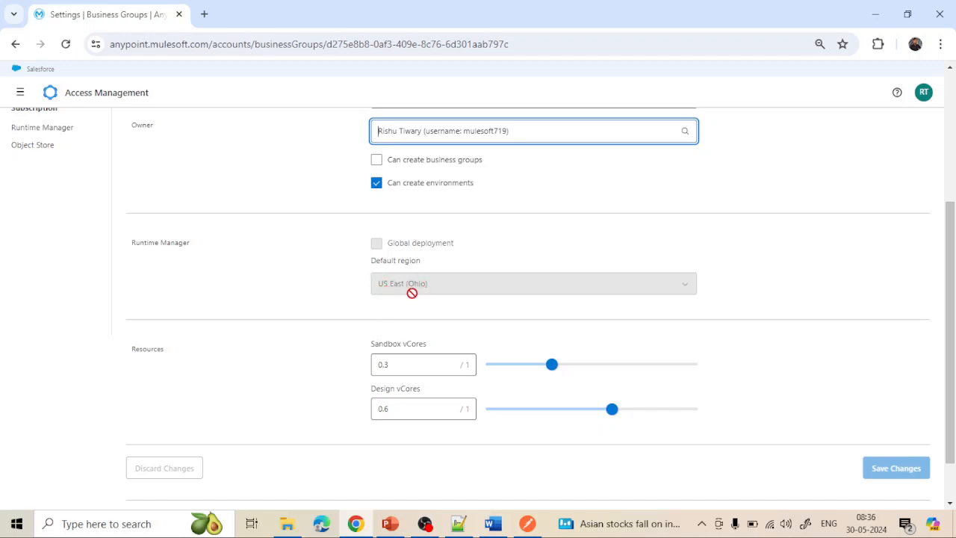
pyautogui.scroll(-1, 442, 305)
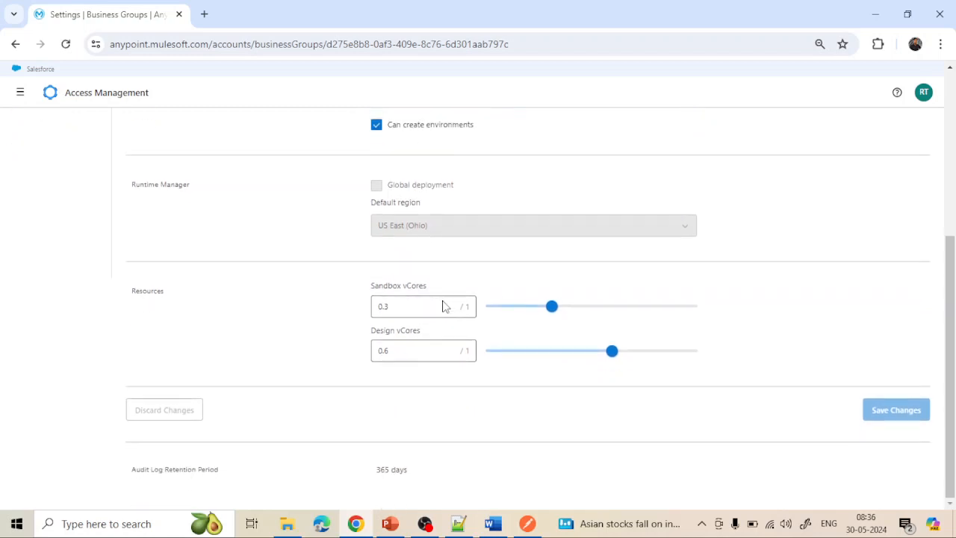
pyautogui.scroll(2, 442, 305)
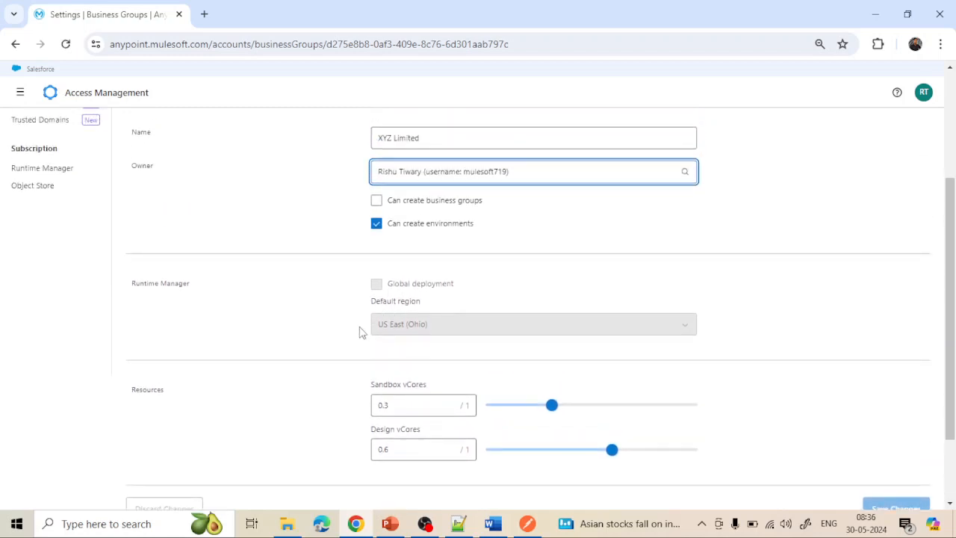
pyautogui.scroll(-1, 399, 326)
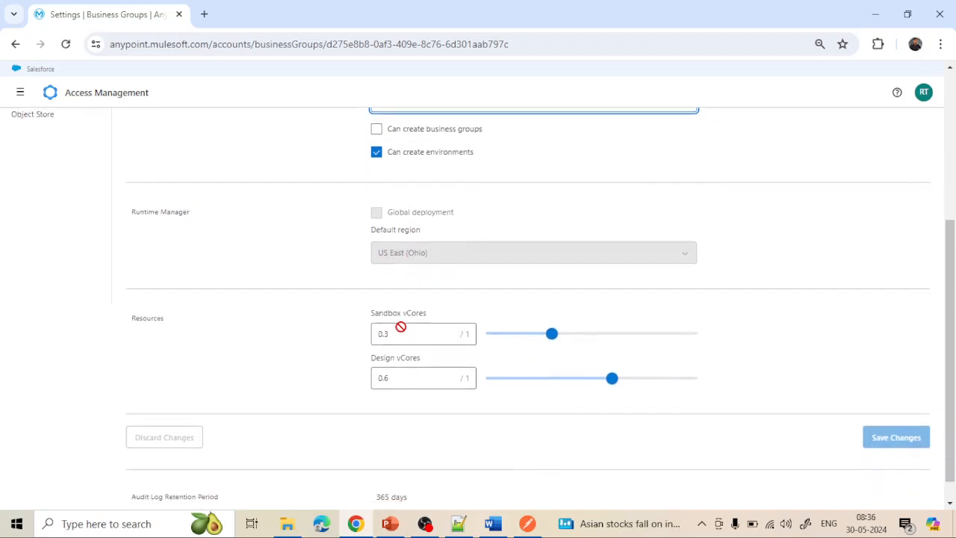
pyautogui.scroll(-1, 401, 326)
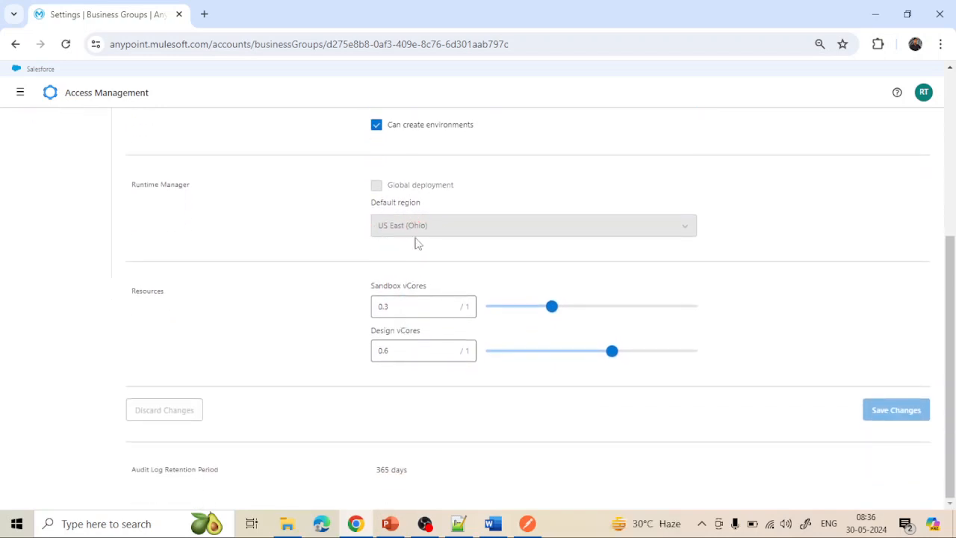
pyautogui.scroll(5, 438, 230)
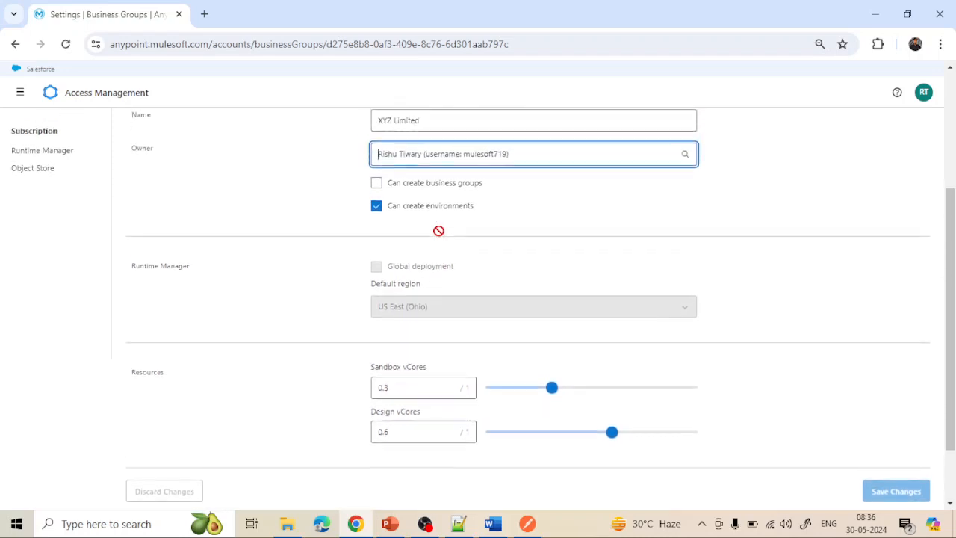
pyautogui.scroll(2, 438, 236)
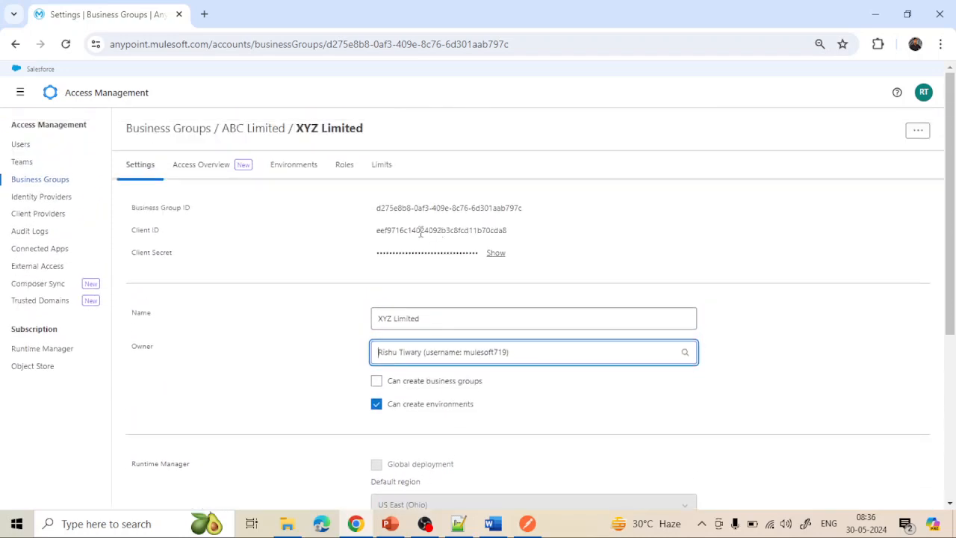
pyautogui.click(212, 178)
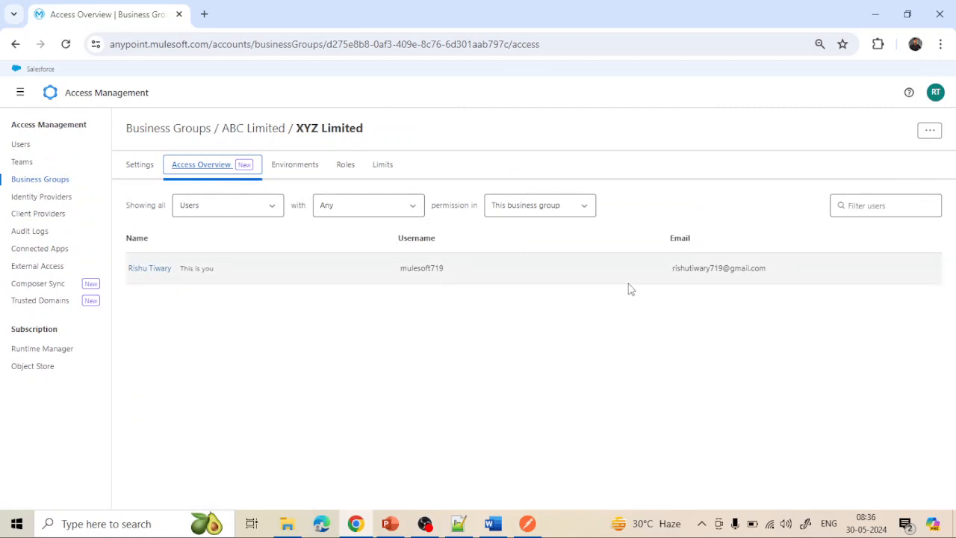
# - List XYZ Limited's Design and Sandbox environments and view Design's details without changes
pyautogui.click(289, 166)
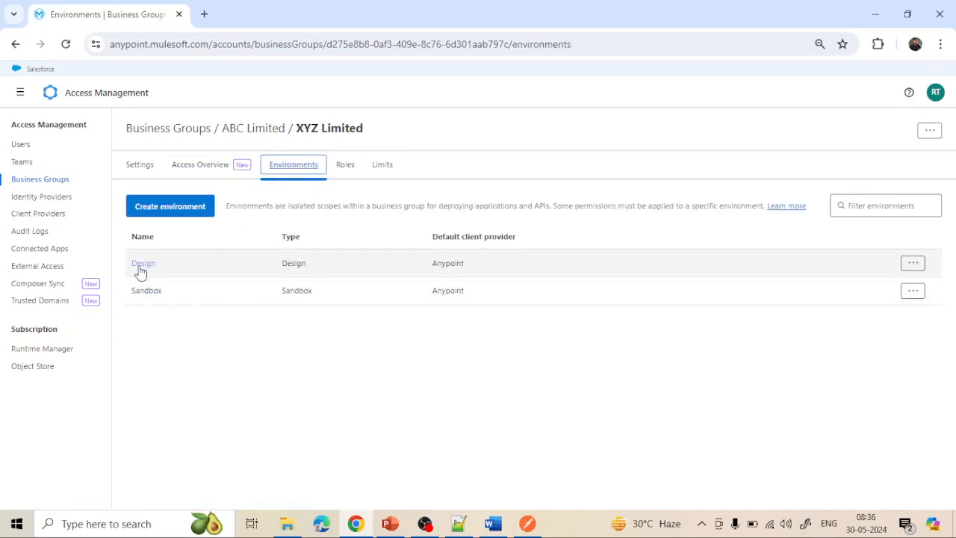
pyautogui.click(144, 265)
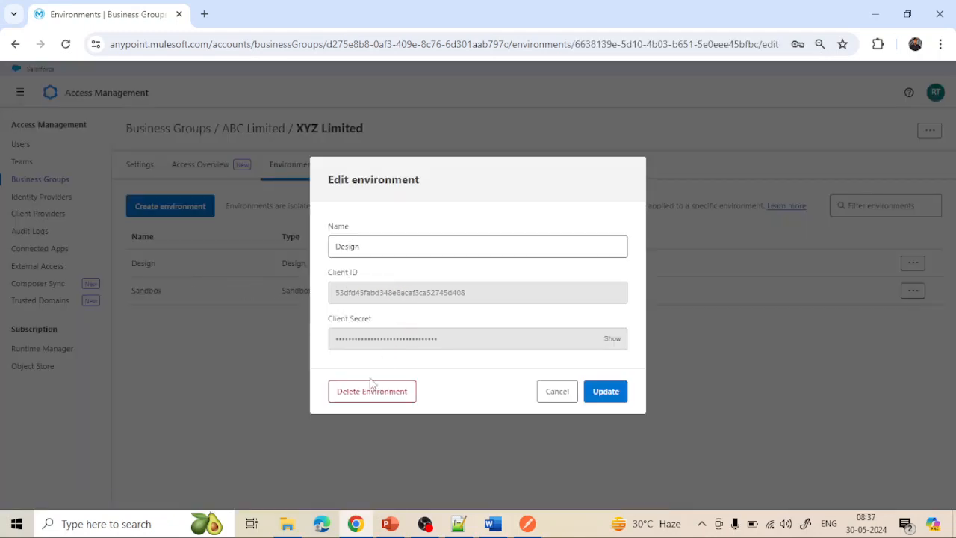
pyautogui.click(553, 396)
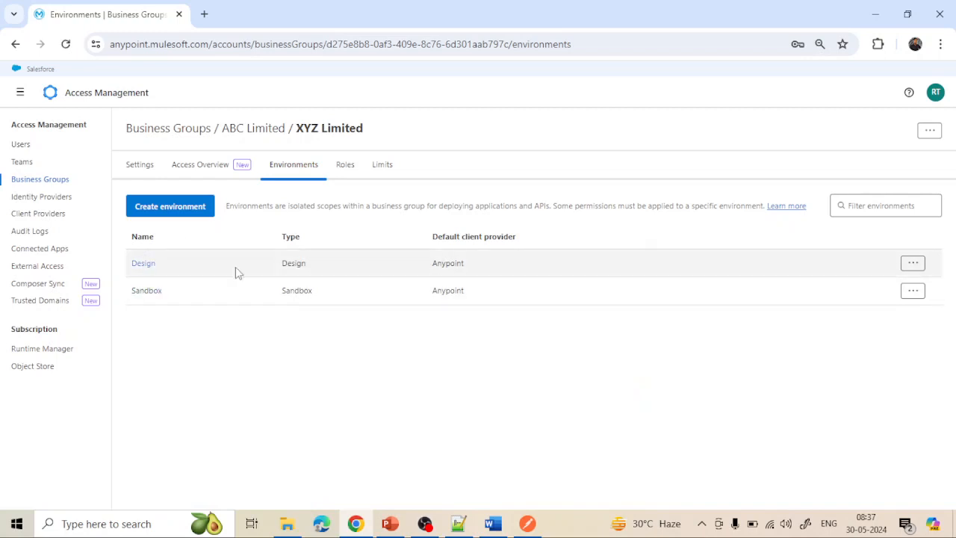
# - Delete XYZ Limited's Design environment, confirming with the name 'Design'
pyautogui.click(913, 263)
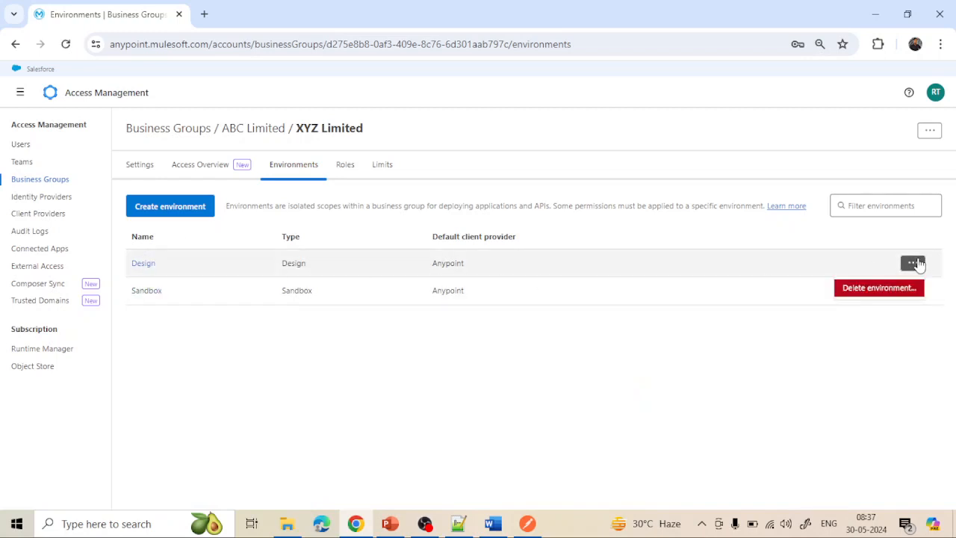
pyautogui.click(877, 288)
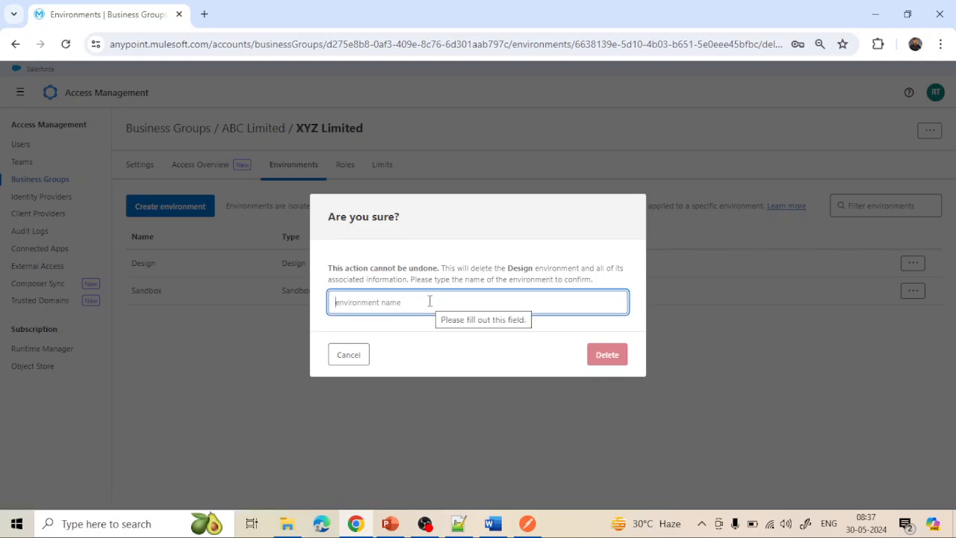
pyautogui.write('D')
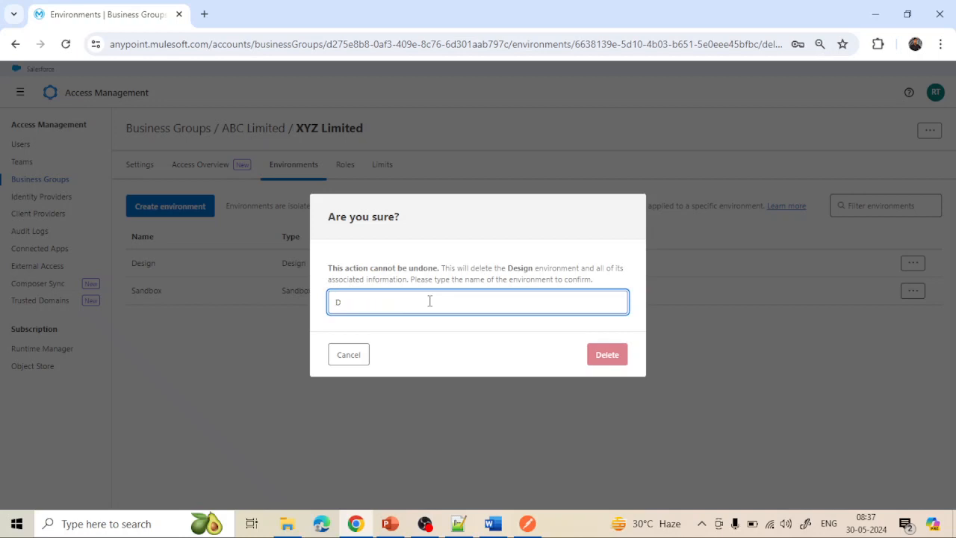
pyautogui.write('esign')
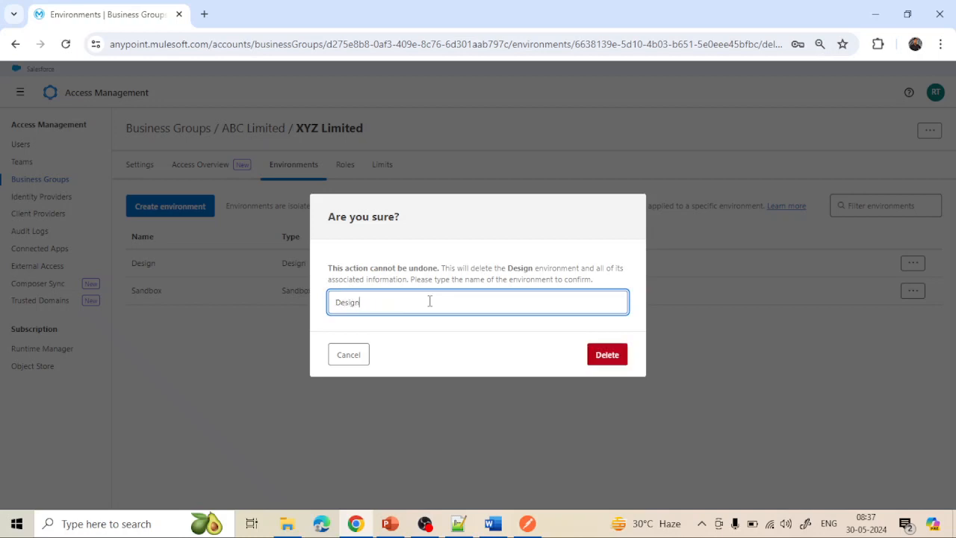
pyautogui.click(601, 356)
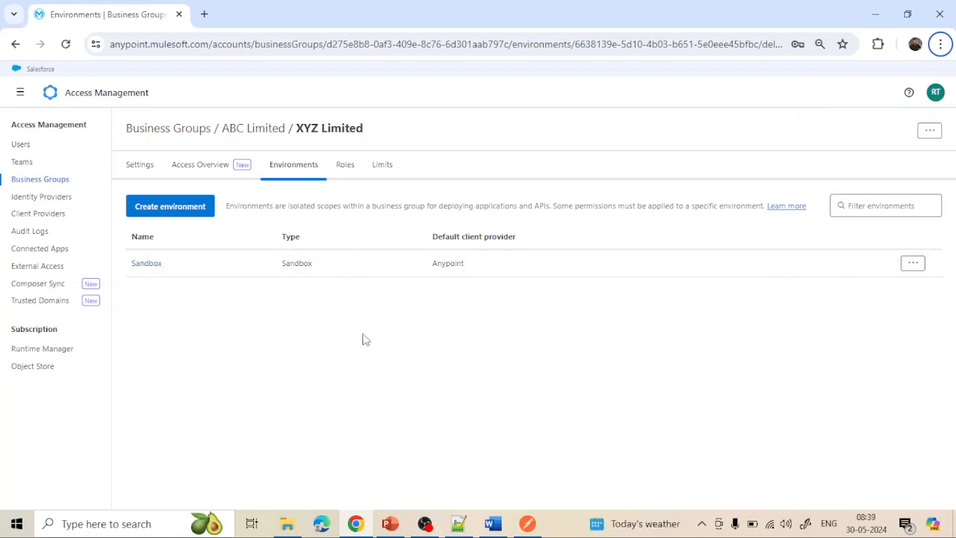
# - Delete the Sandbox environment, confirming with the name 'Sandbox'
pyautogui.click(914, 263)
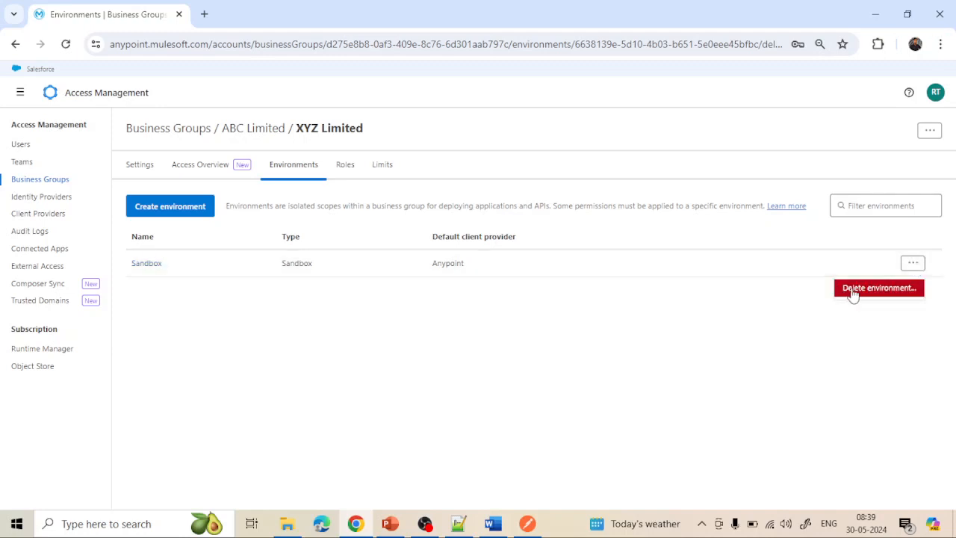
pyautogui.click(854, 292)
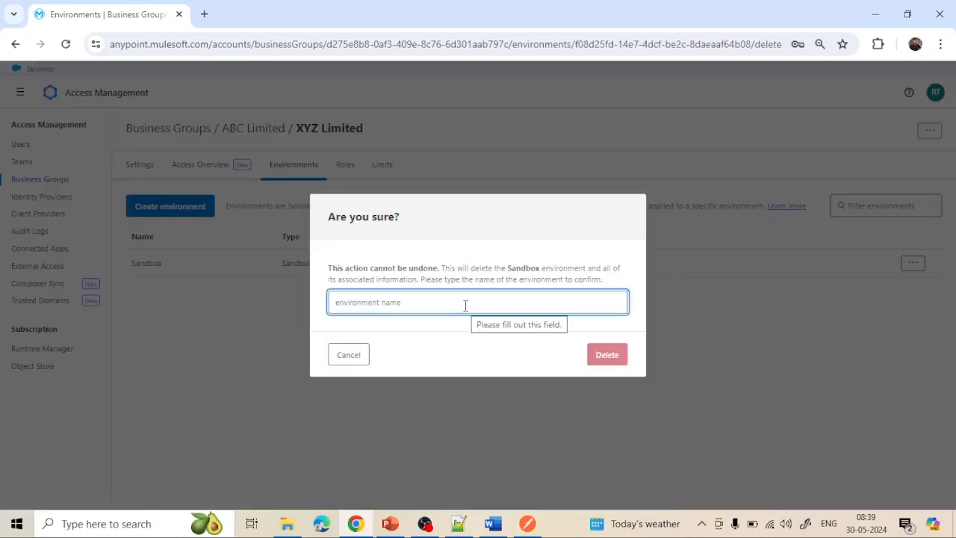
pyautogui.write('San')
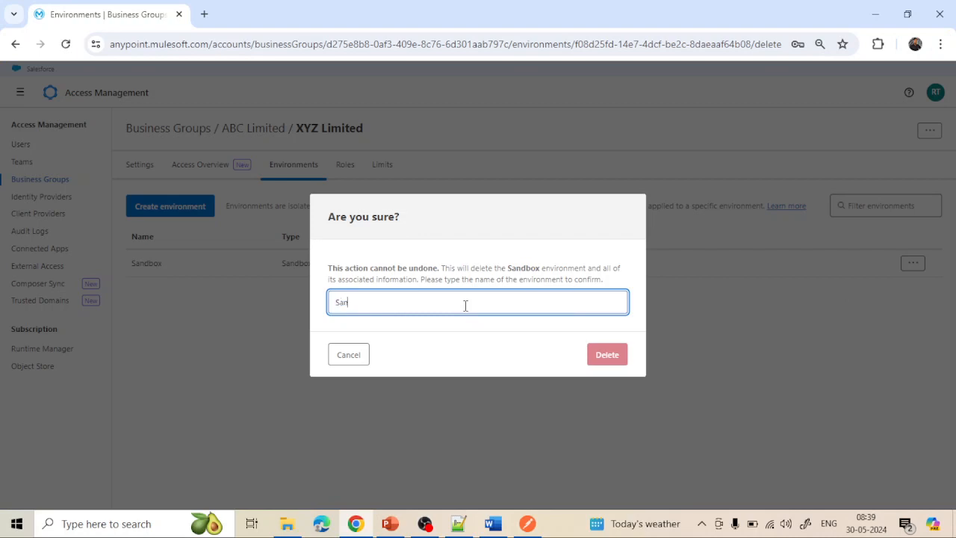
pyautogui.write('dbox')
pyautogui.click(603, 354)
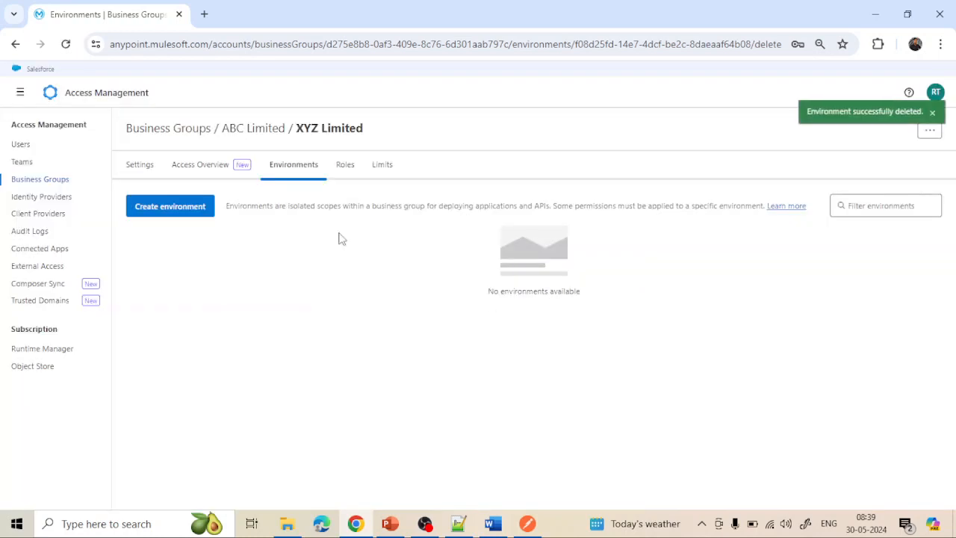
# - Create DEV and QA as Sandbox environments in XYZ Limited
pyautogui.click(183, 214)
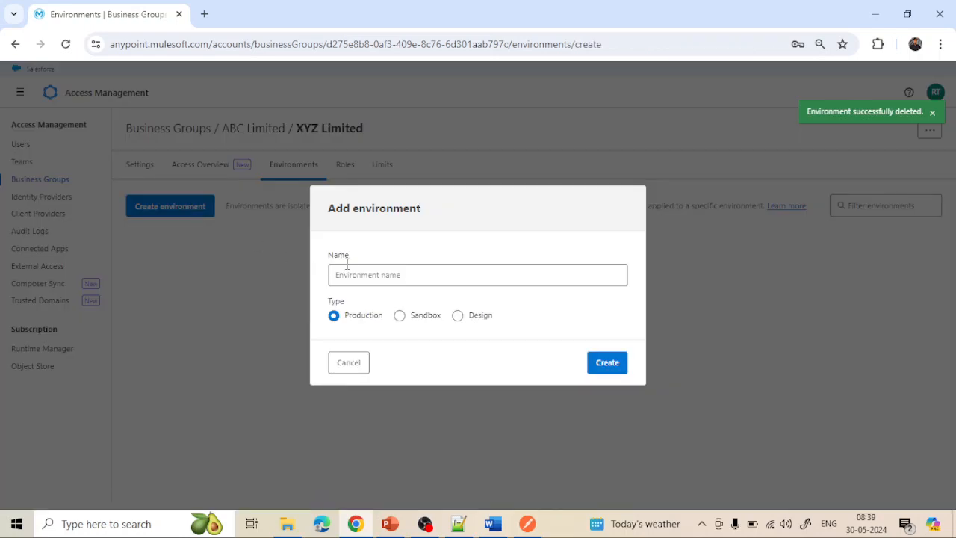
pyautogui.click(376, 279)
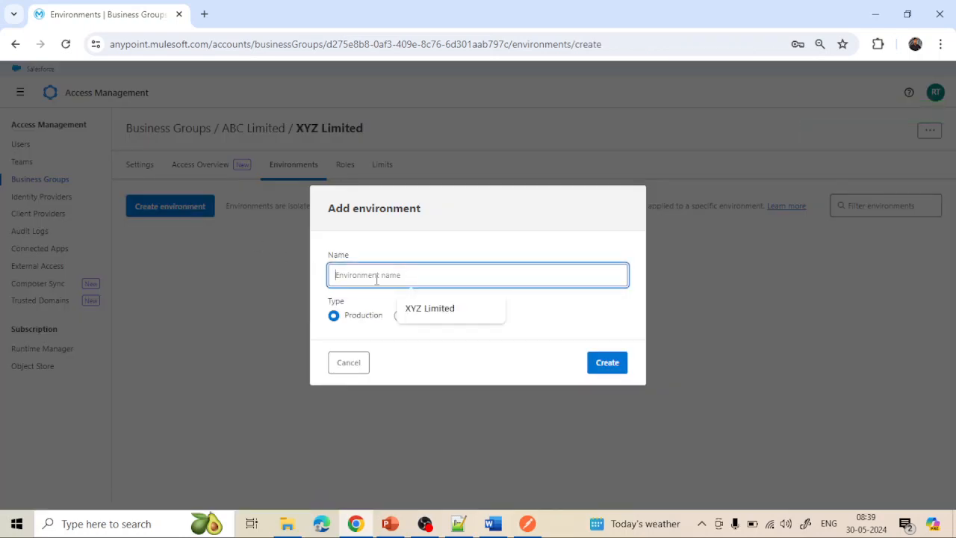
pyautogui.write('DEV')
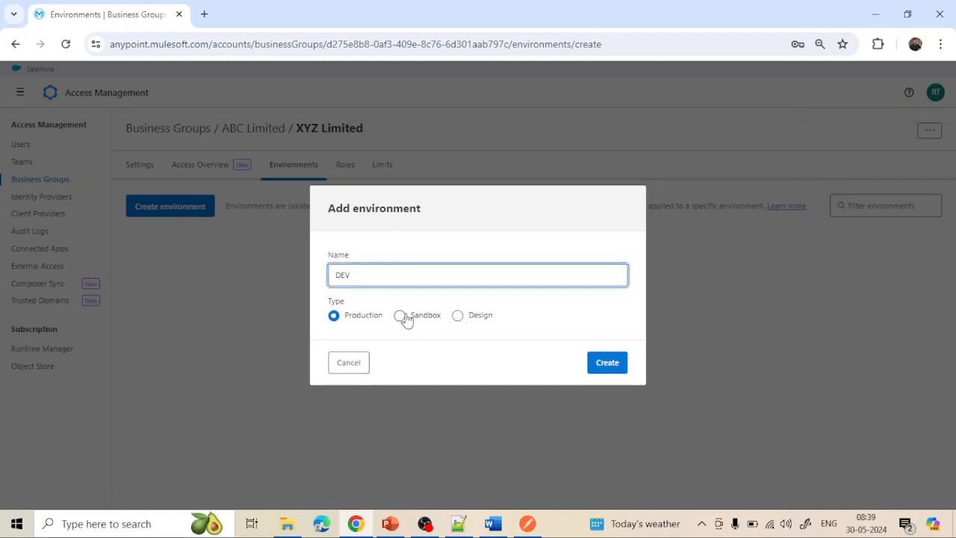
pyautogui.click(403, 318)
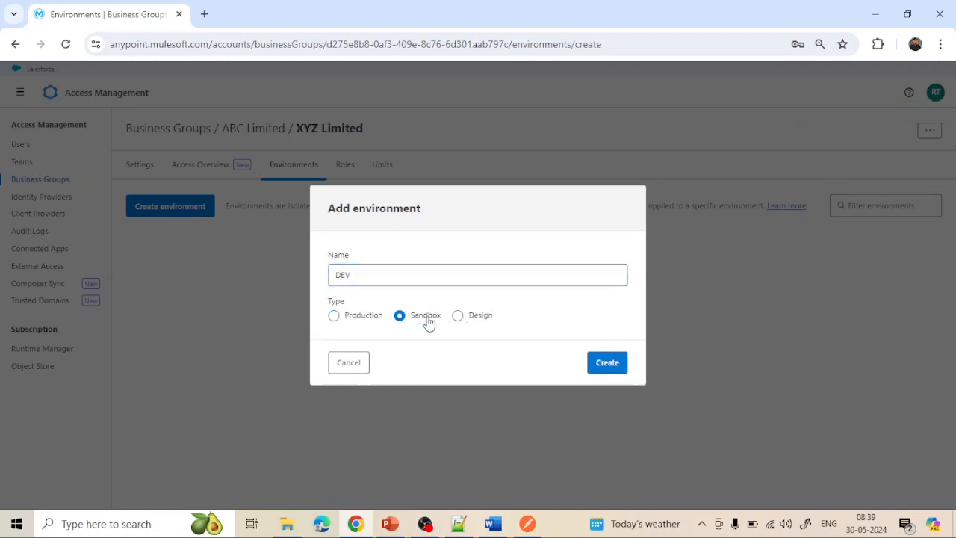
pyautogui.click(607, 365)
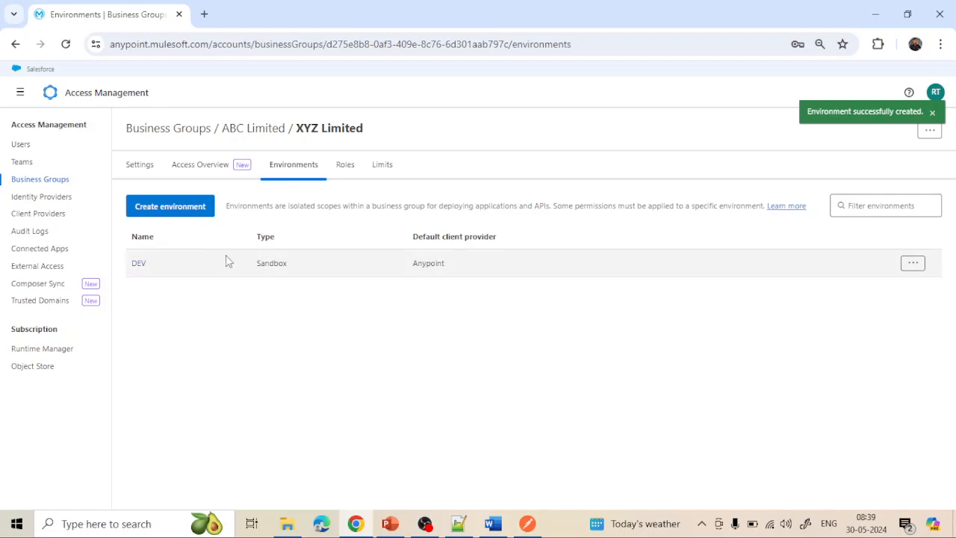
pyautogui.click(189, 212)
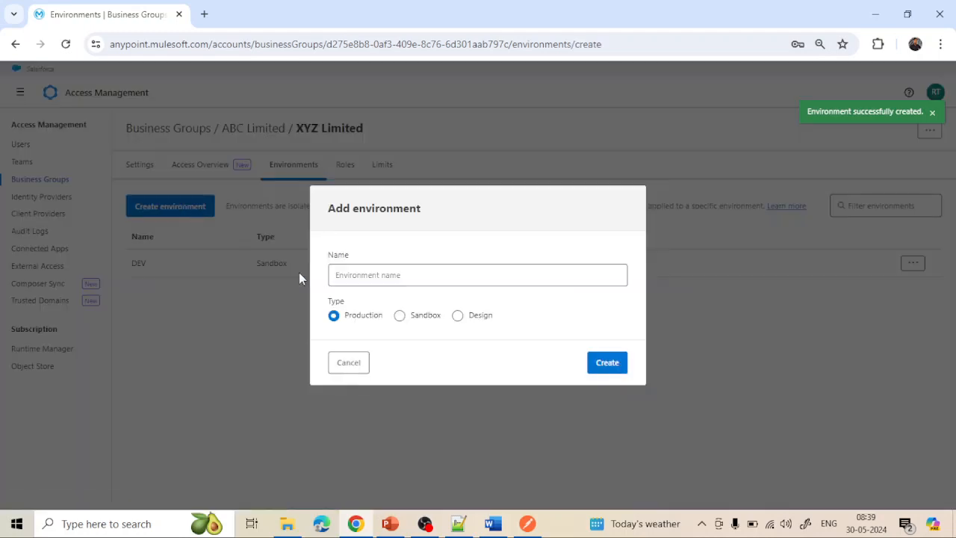
pyautogui.click(364, 276)
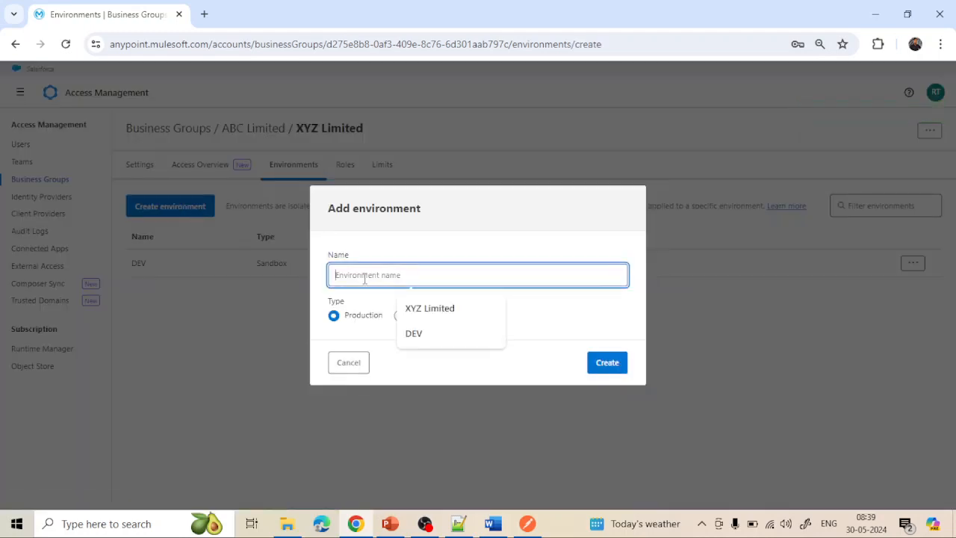
pyautogui.write('QM')
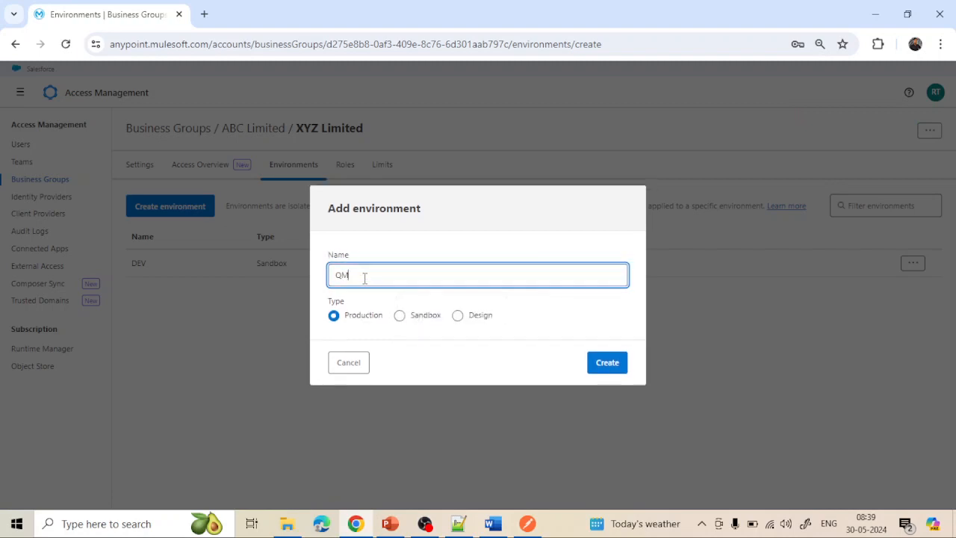
pyautogui.write('=A')
pyautogui.press('BackSpace')
pyautogui.press('BackSpace')
pyautogui.press('BackSpace')
pyautogui.press('BackSpace')
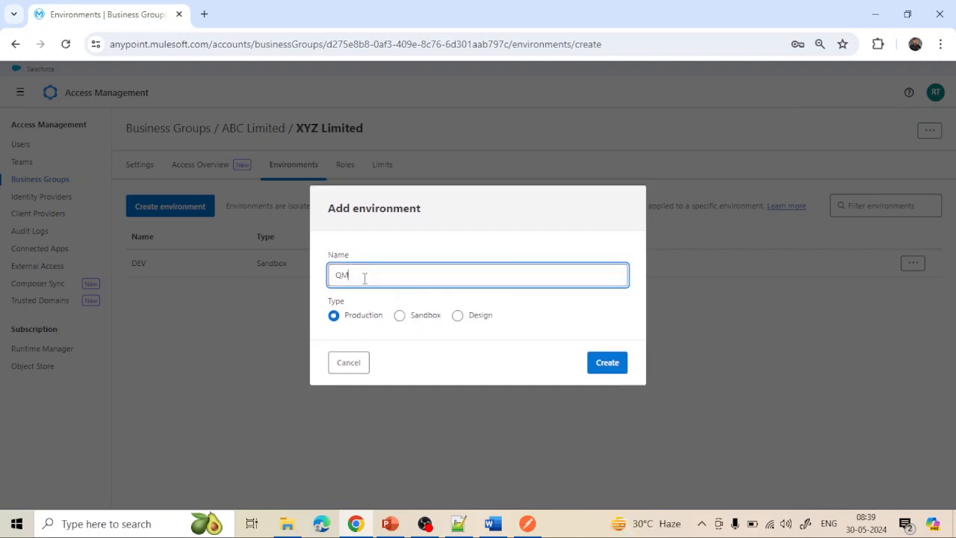
pyautogui.write('QA')
pyautogui.click(402, 318)
pyautogui.click(605, 365)
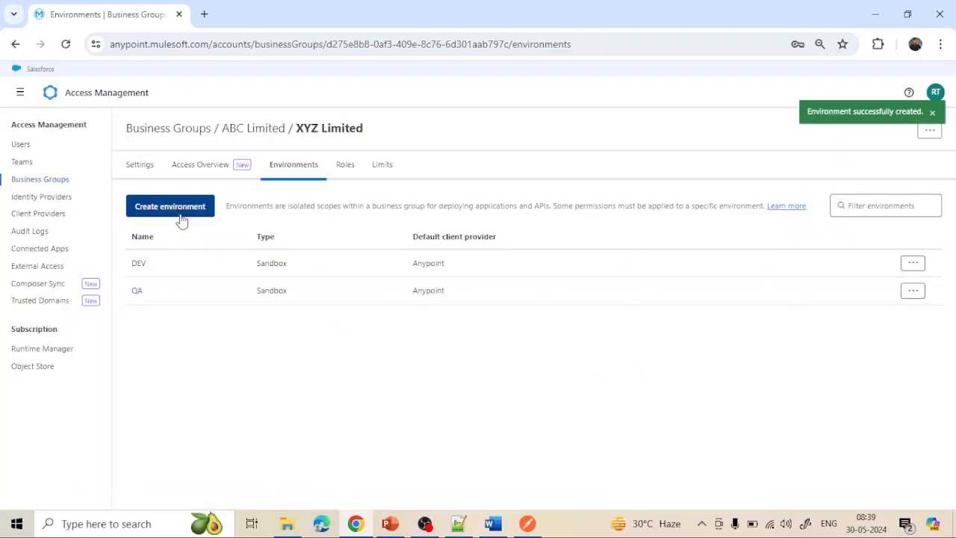
# - Create STG as a Sandbox environment and PROD as a Production environment
pyautogui.click(178, 210)
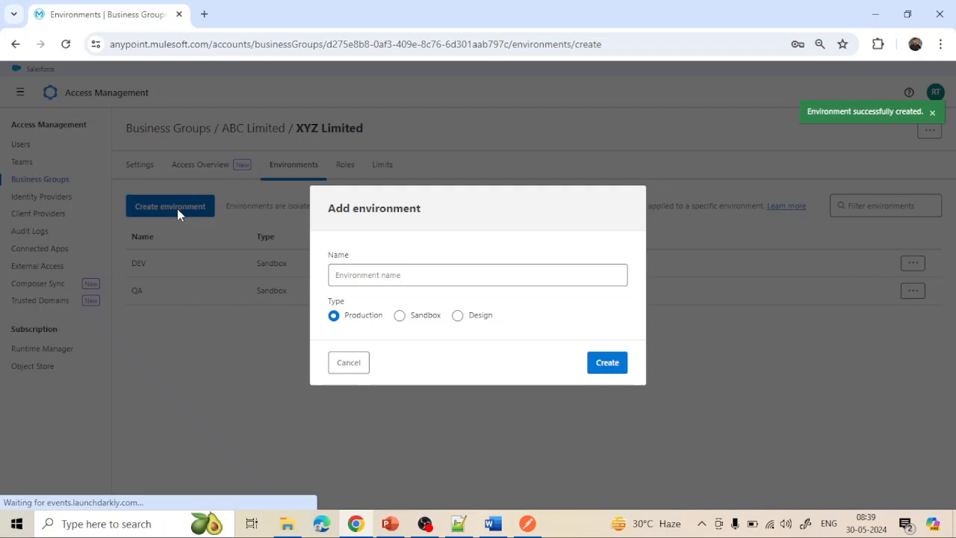
pyautogui.click(355, 275)
pyautogui.write('STG')
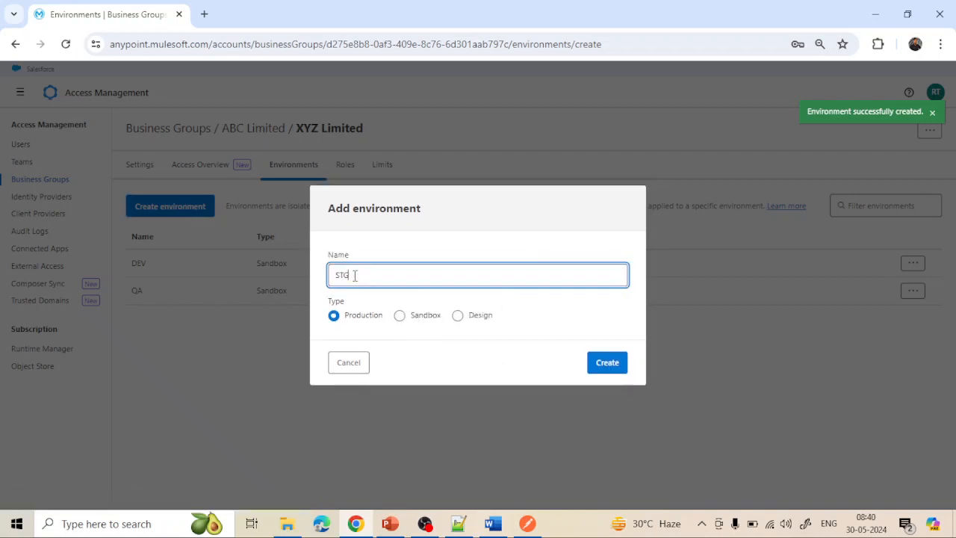
pyautogui.click(414, 319)
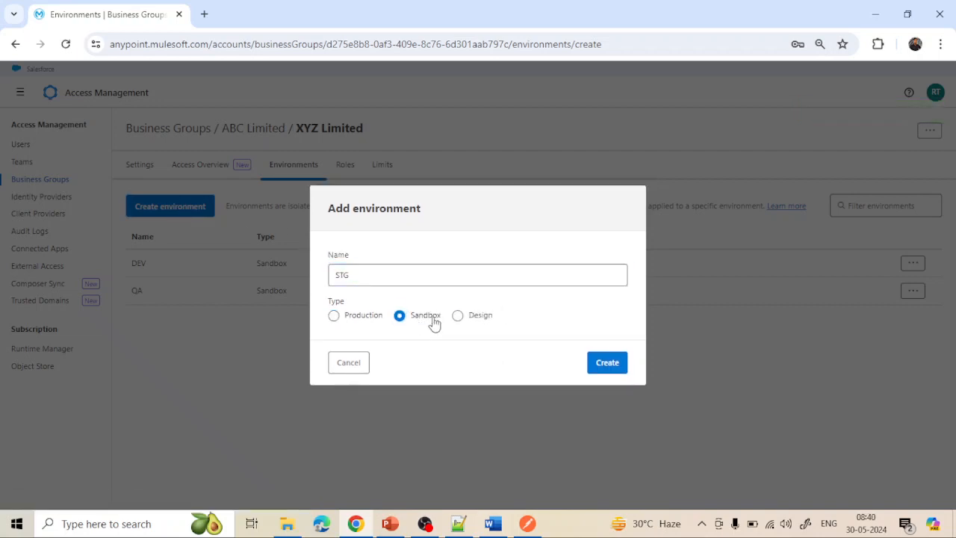
pyautogui.click(605, 366)
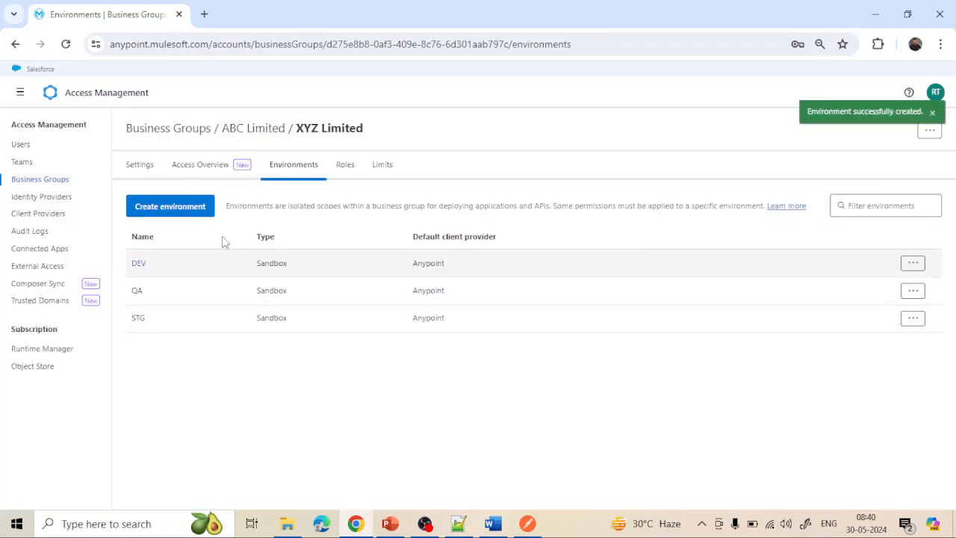
pyautogui.click(187, 213)
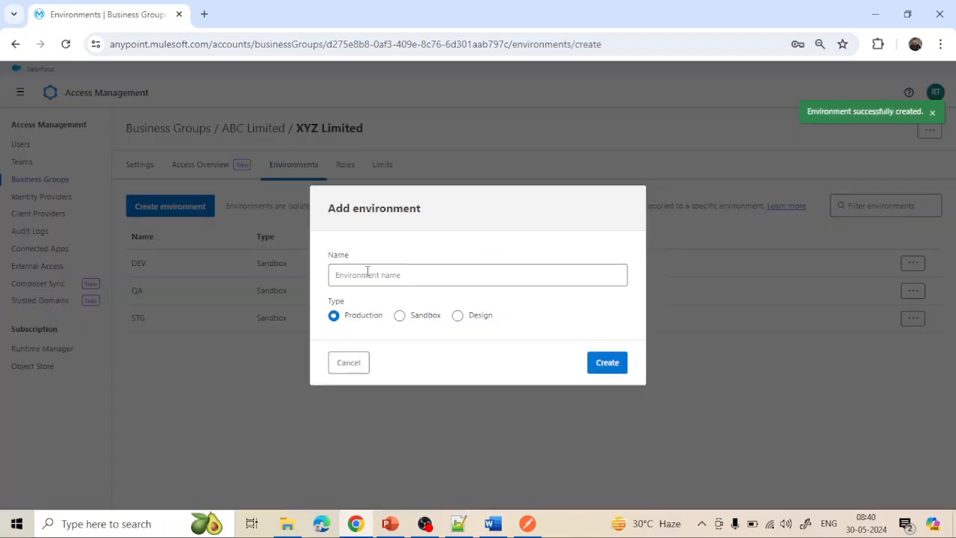
pyautogui.click(367, 272)
pyautogui.write('PR')
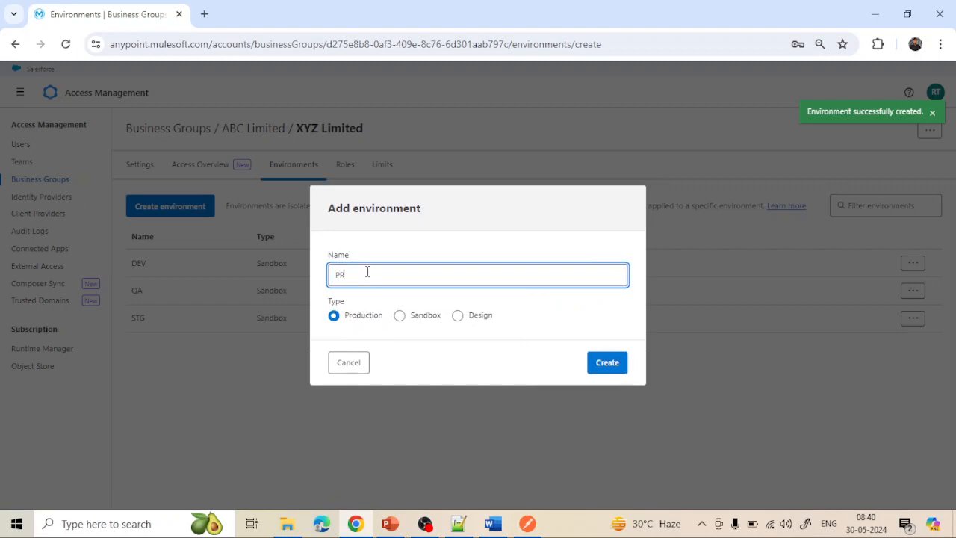
pyautogui.write('OD')
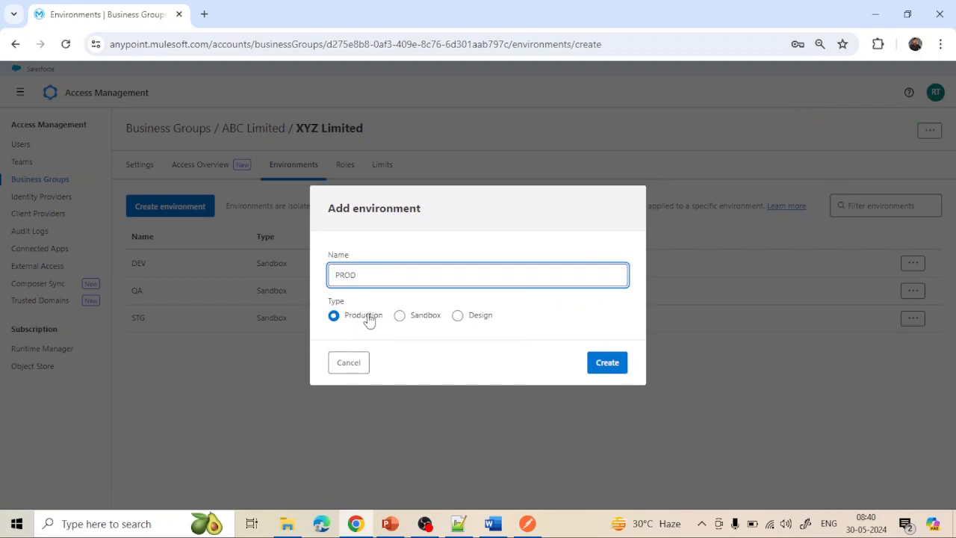
pyautogui.click(611, 366)
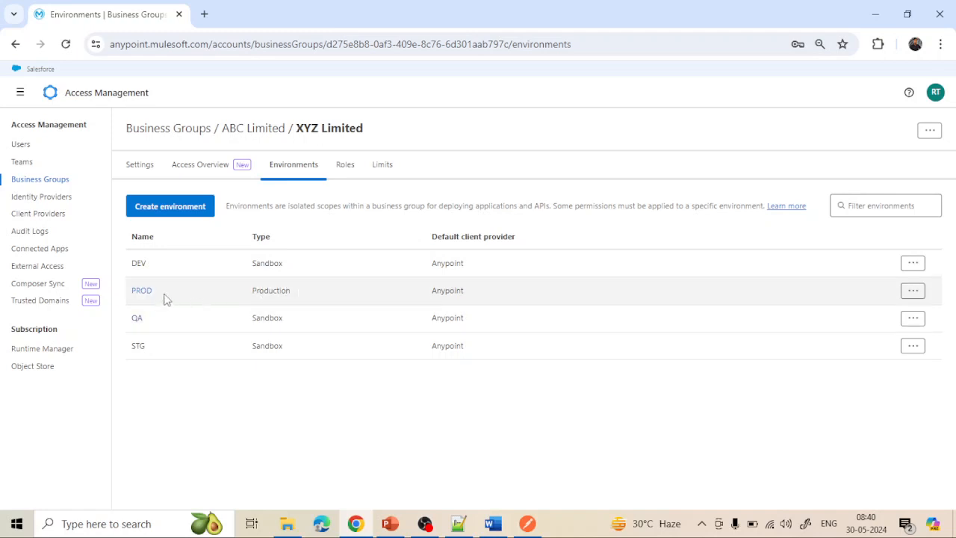
# - View the DEV environment's details unchanged, then look over XYZ Limited's roles
pyautogui.click(139, 267)
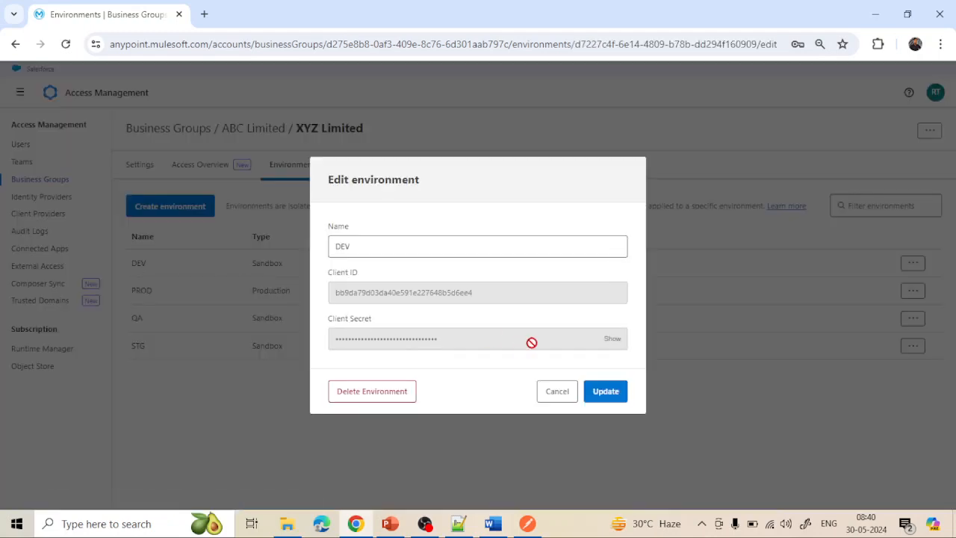
pyautogui.click(559, 396)
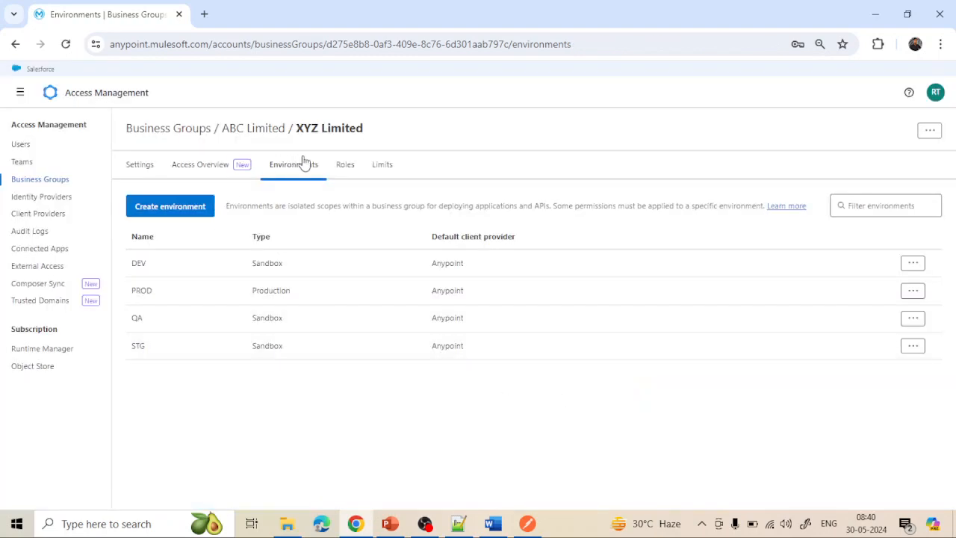
pyautogui.click(348, 165)
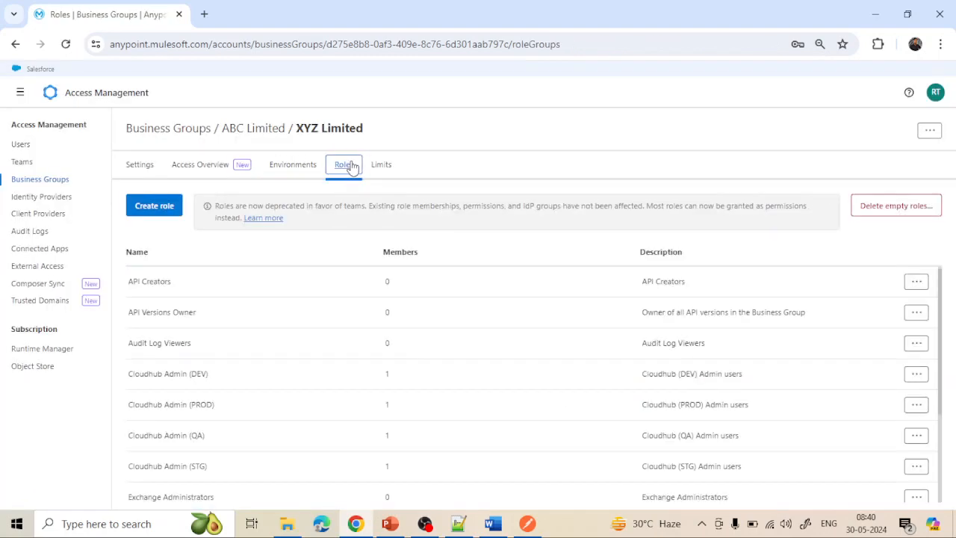
pyautogui.scroll(-2, 282, 362)
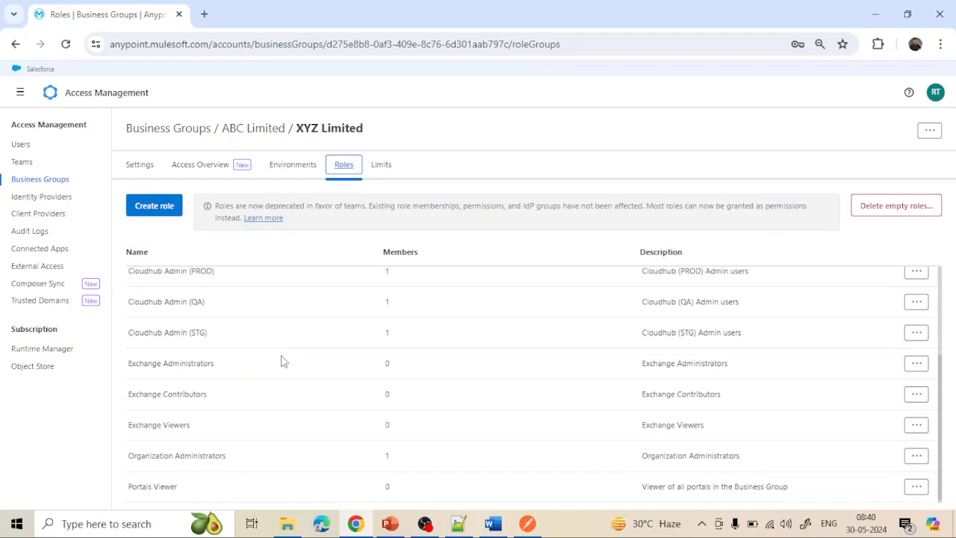
pyautogui.scroll(2, 282, 362)
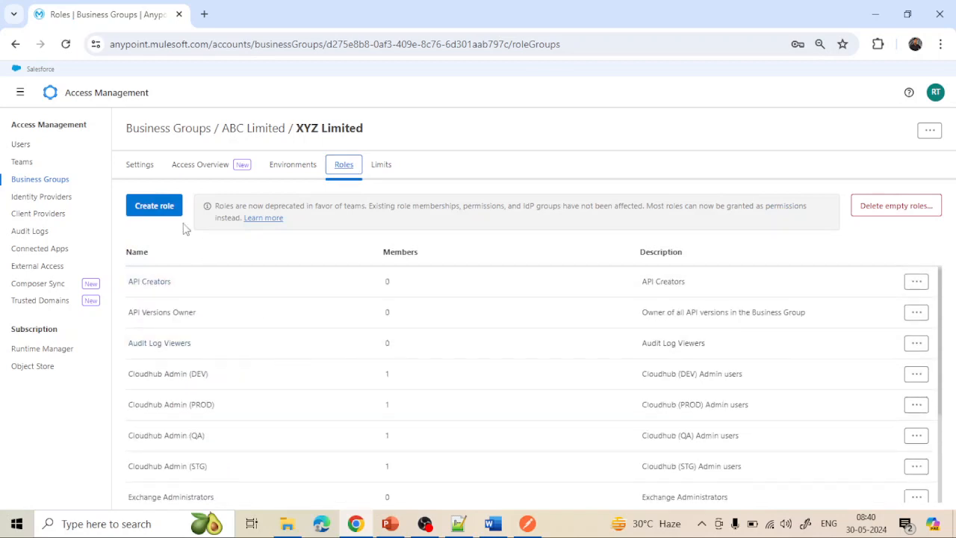
# - Cancel a new role form and show Limits: 4 of 150 environments, 12 of 500 roles
pyautogui.click(158, 209)
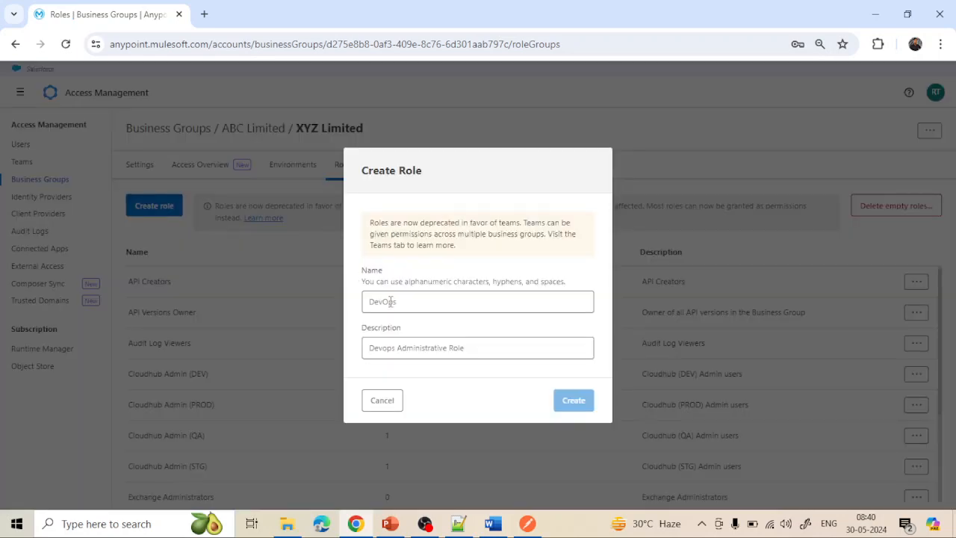
pyautogui.click(380, 401)
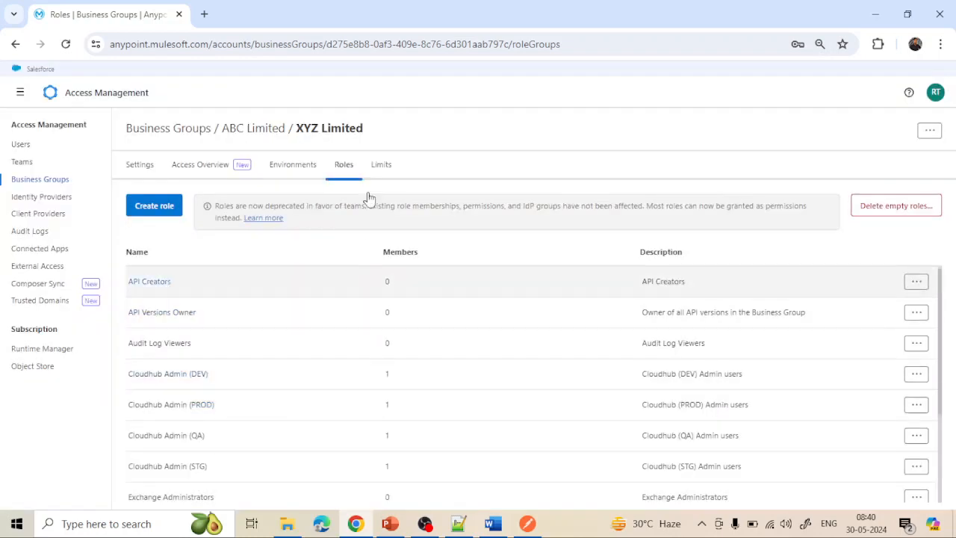
pyautogui.click(377, 164)
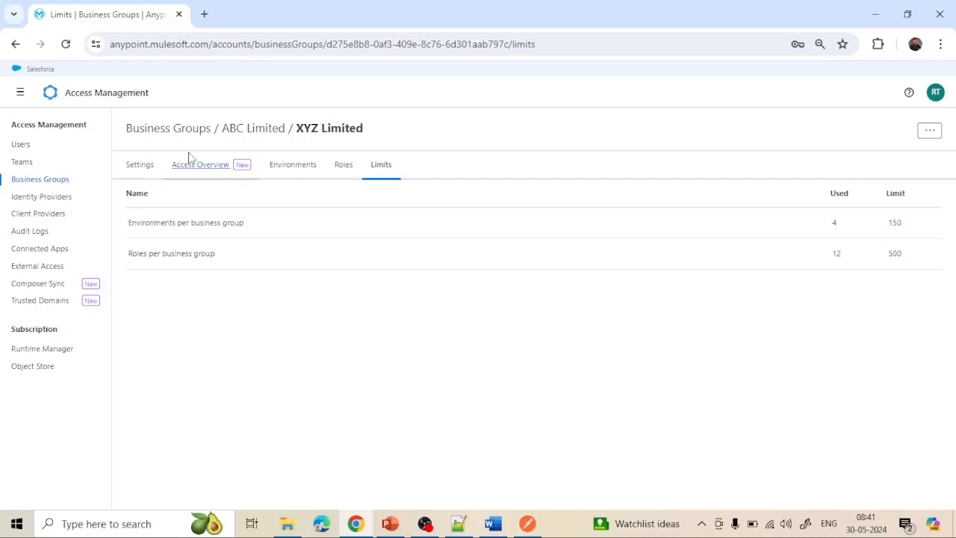
# - Go to the Identity Providers page and check which provider types can be added
pyautogui.click(187, 130)
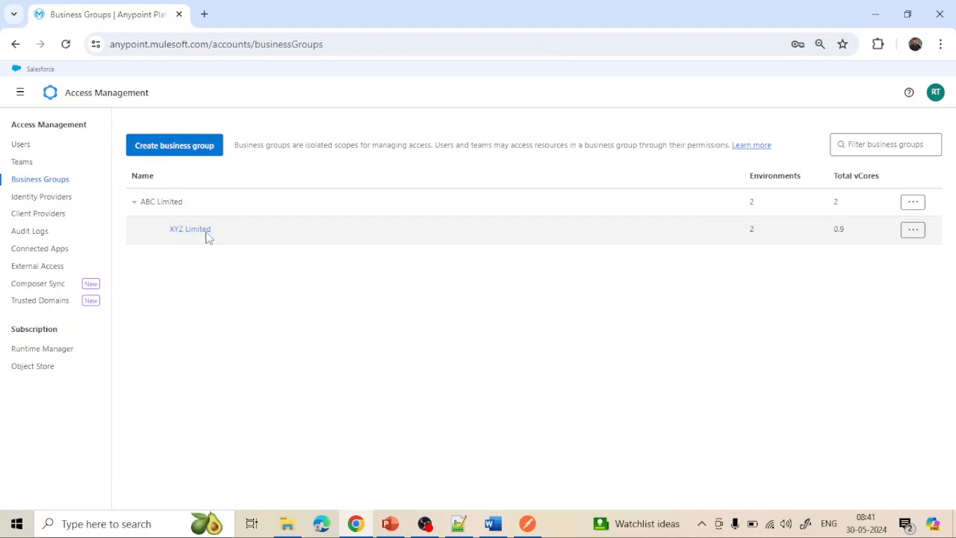
pyautogui.click(42, 197)
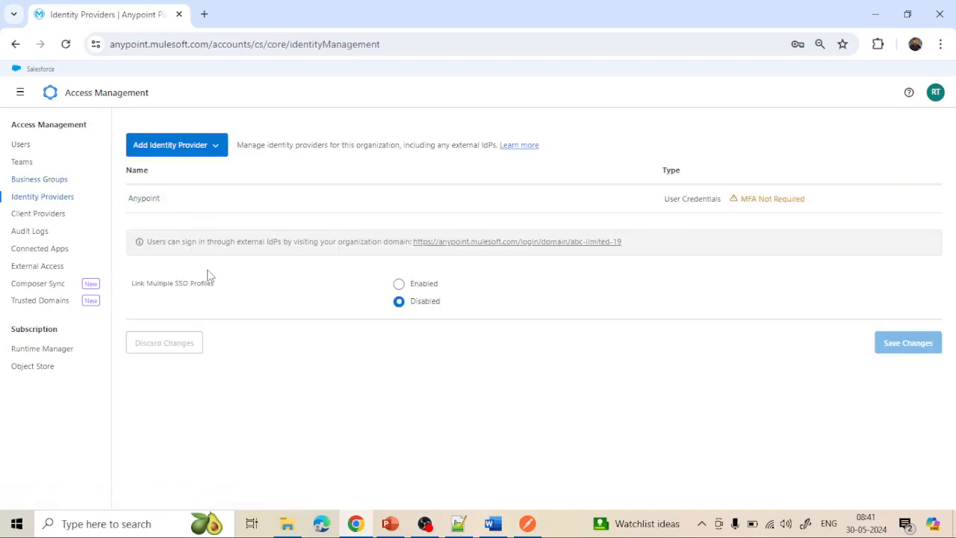
pyautogui.click(216, 147)
pyautogui.click(283, 144)
# - Review the Anypoint identity provider's account creation and MFA settings, then show the empty Client Providers list
pyautogui.click(154, 200)
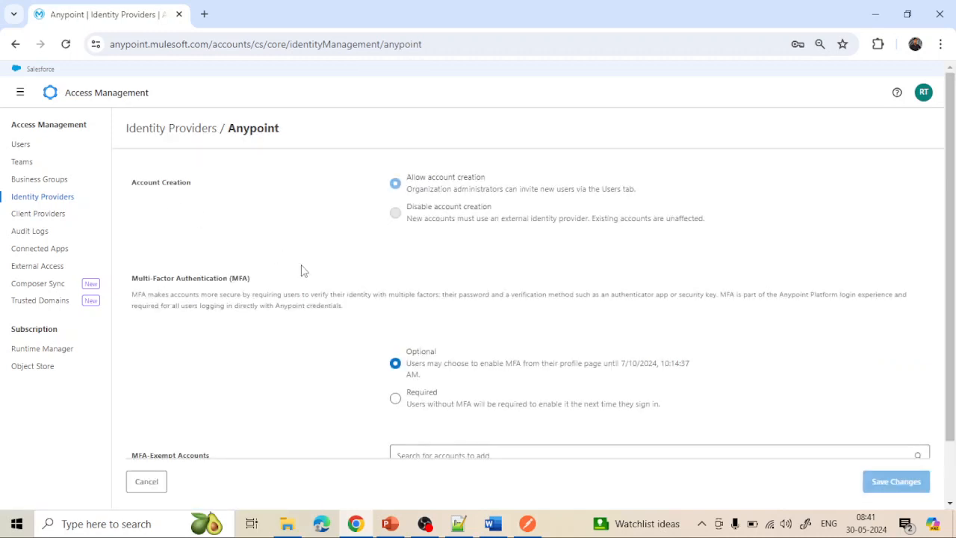
pyautogui.scroll(-2, 318, 331)
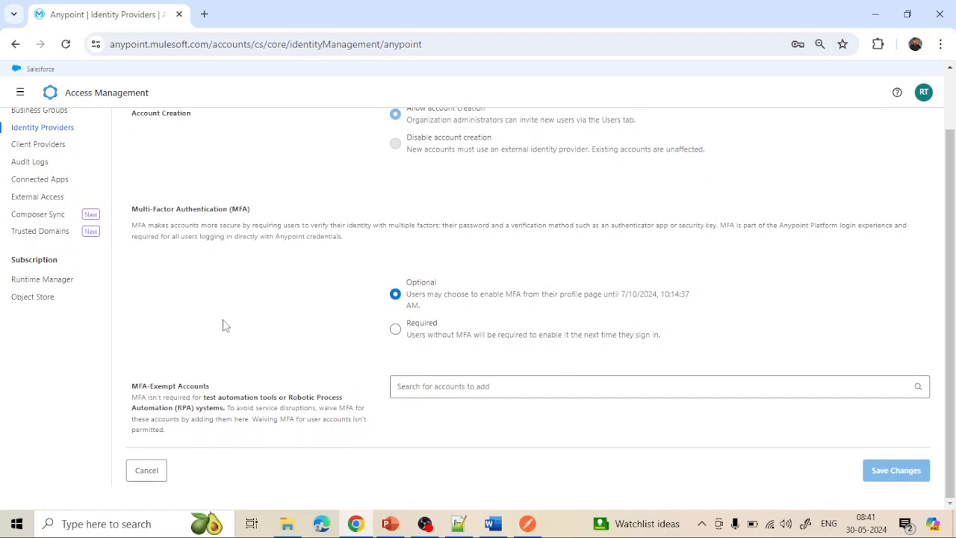
pyautogui.scroll(1, 318, 271)
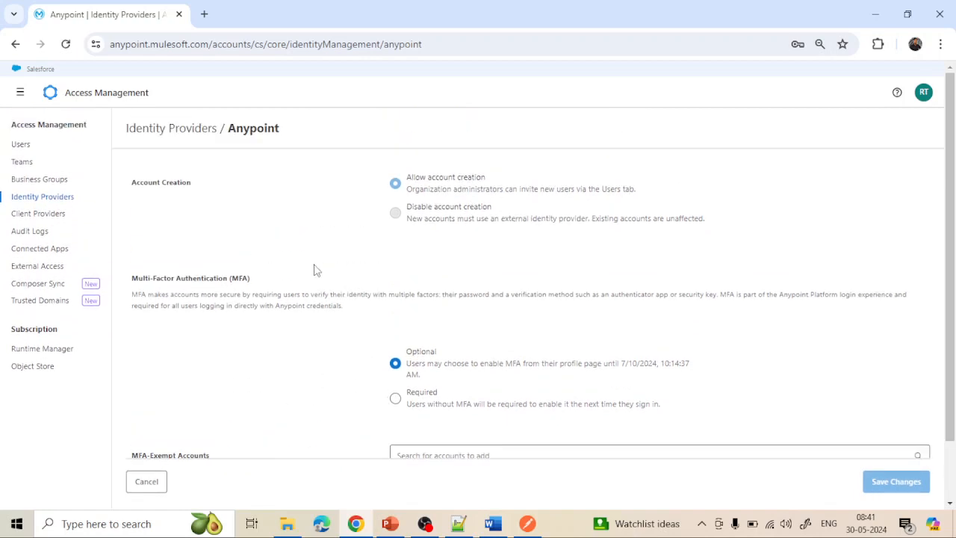
pyautogui.scroll(-2, 313, 269)
pyautogui.scroll(1, 314, 268)
pyautogui.scroll(1, 313, 270)
pyautogui.click(36, 215)
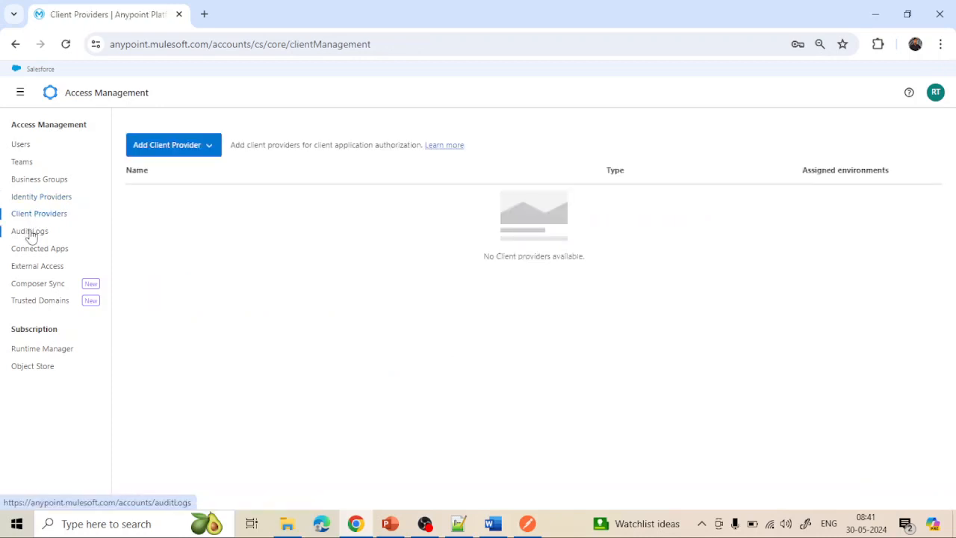
# - Open the ABC Limited audit logs, check the organization list, and set the time range to 3 Hours
pyautogui.click(29, 232)
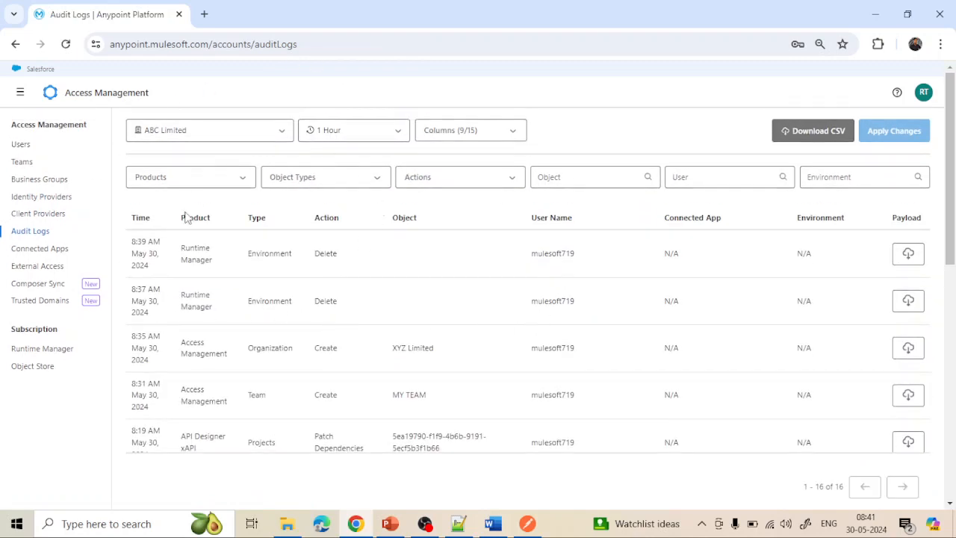
pyautogui.scroll(-2, 235, 339)
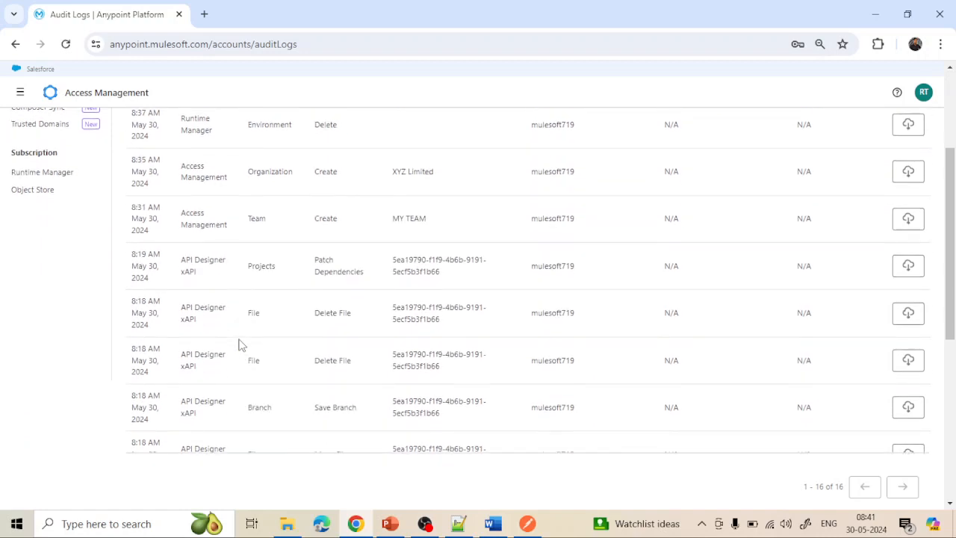
pyautogui.scroll(2, 239, 344)
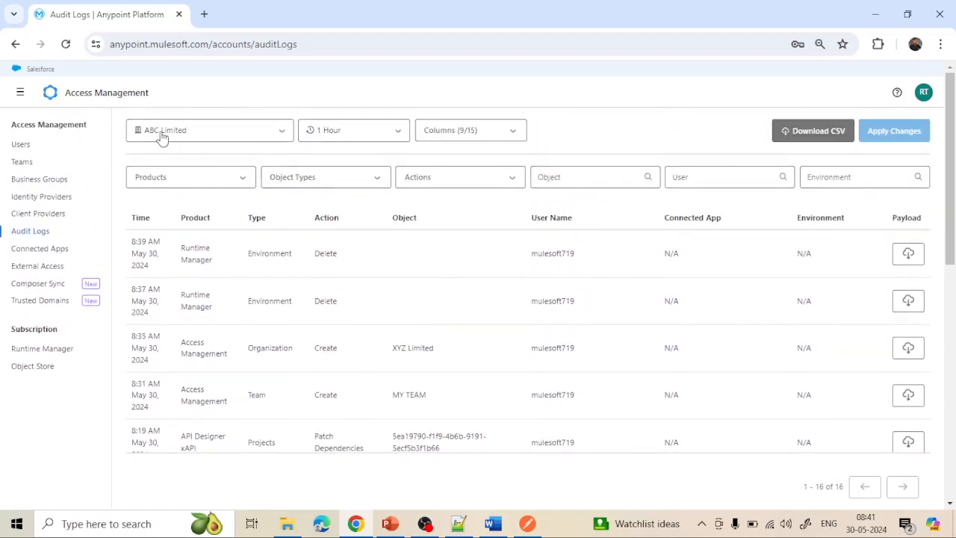
pyautogui.click(266, 127)
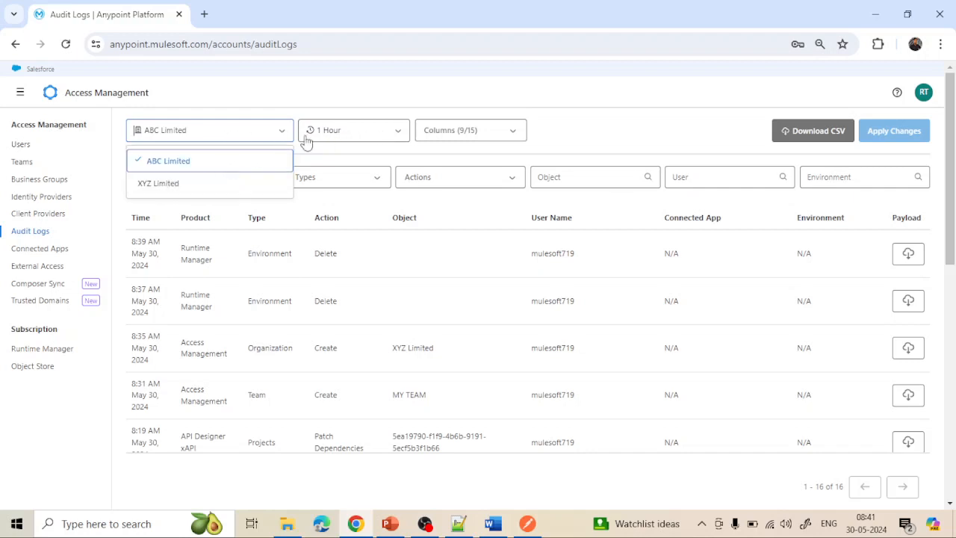
pyautogui.click(394, 137)
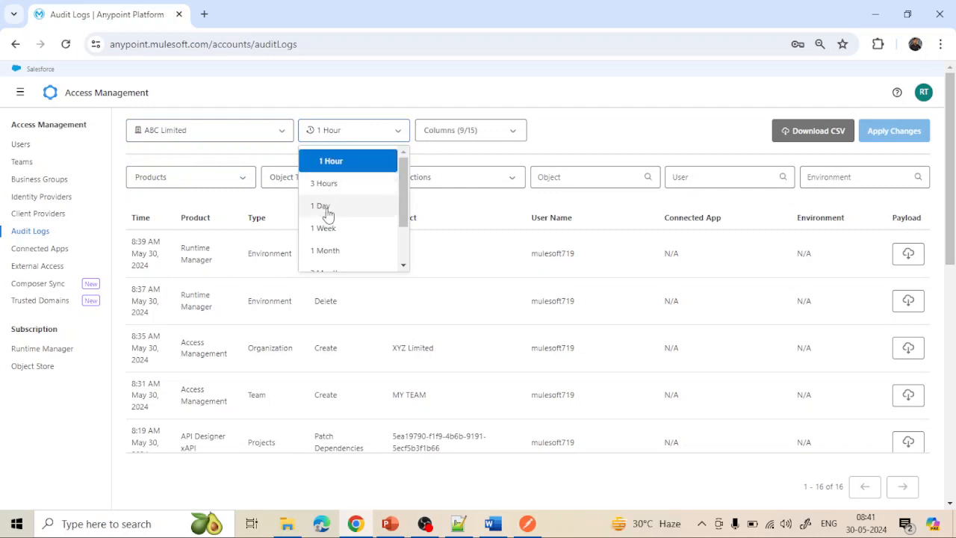
pyautogui.click(349, 187)
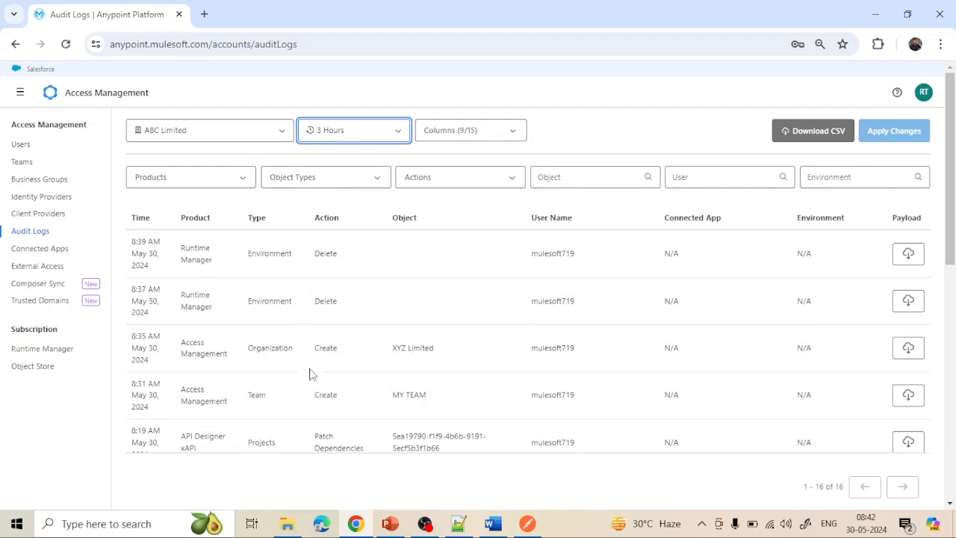
# - Scroll the 3-hour log entries and highlight the MY TEAM entry's text
pyautogui.scroll(-2, 312, 373)
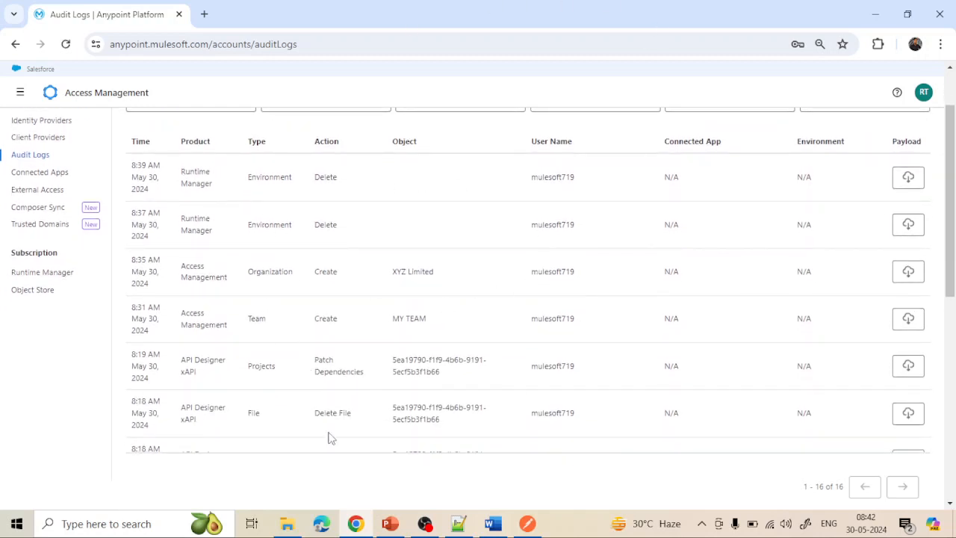
pyautogui.scroll(-2, 331, 437)
pyautogui.scroll(-1, 331, 438)
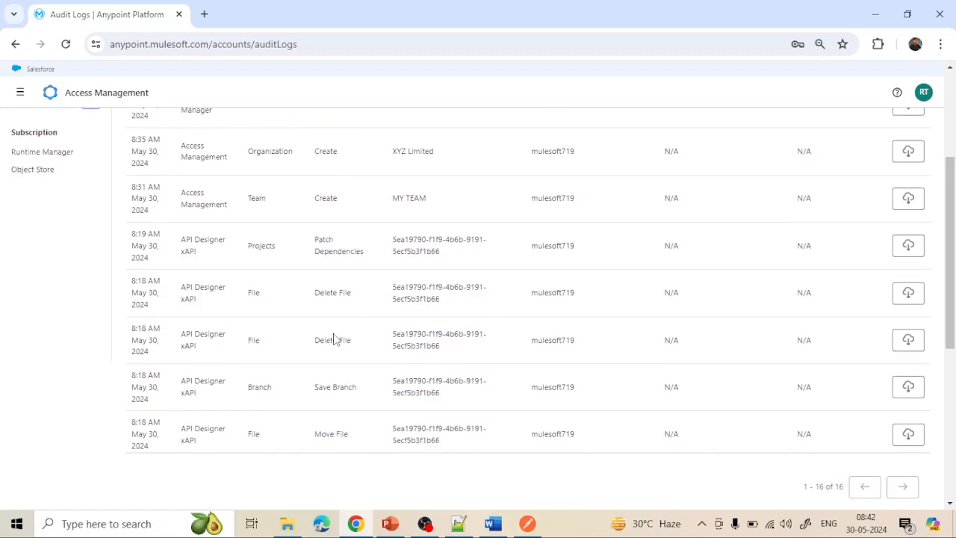
pyautogui.scroll(3, 342, 246)
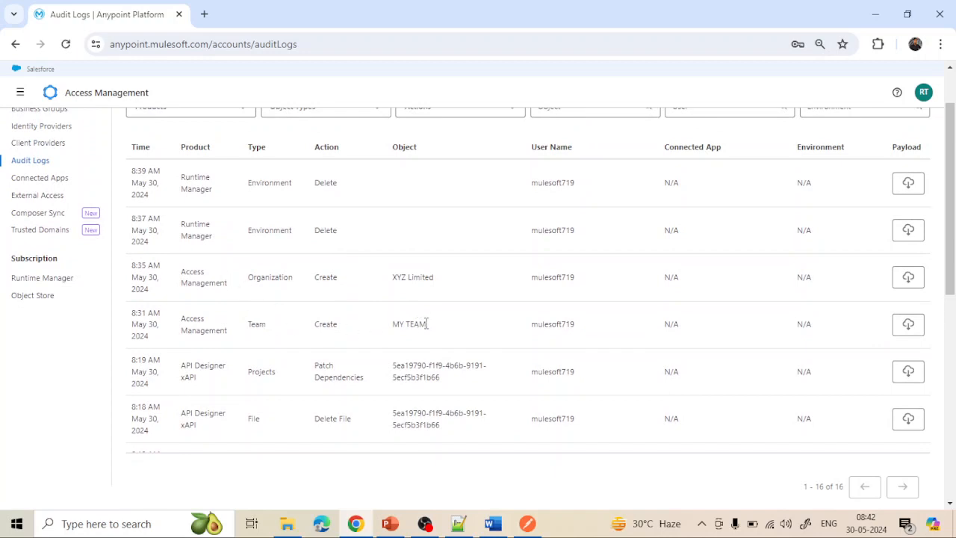
pyautogui.moveTo(424, 324); pyautogui.dragTo(394, 324)
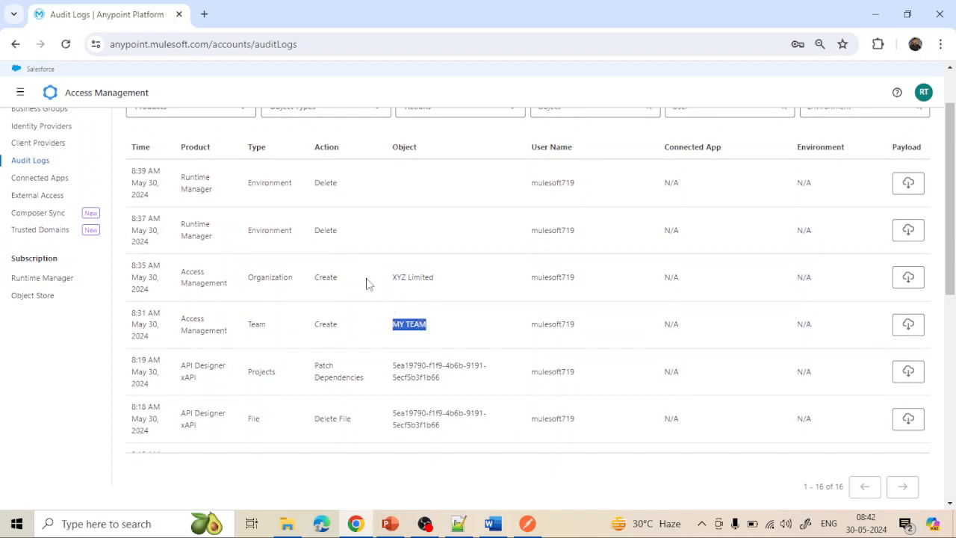
pyautogui.moveTo(433, 277); pyautogui.dragTo(393, 277)
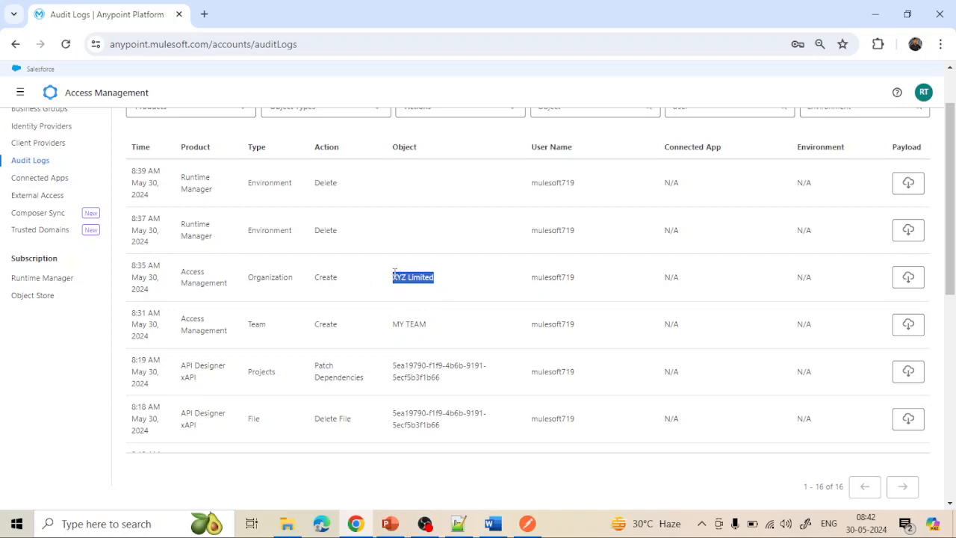
# - Review all 16 entries, including XYZ Limited's creation, then clear the text selection
pyautogui.scroll(2, 367, 284)
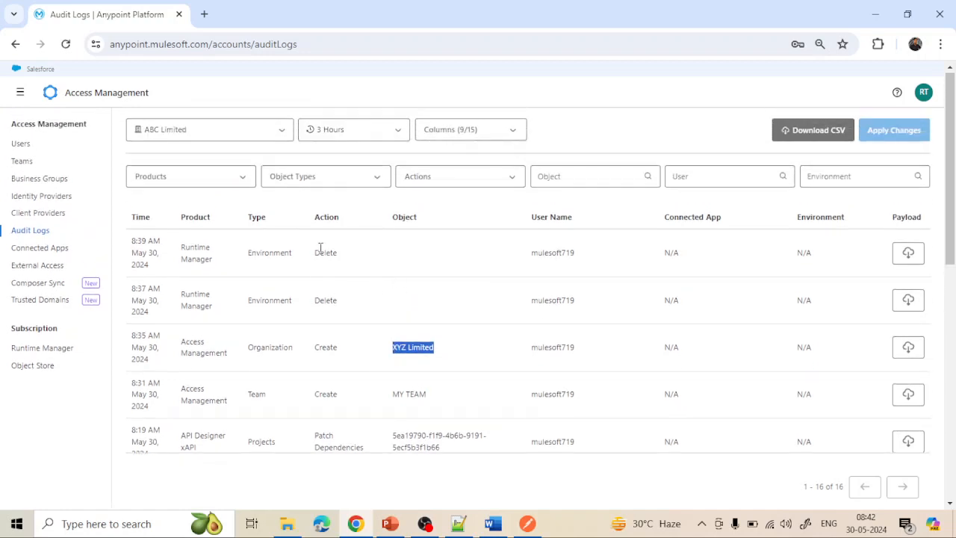
pyautogui.scroll(-5, 409, 400)
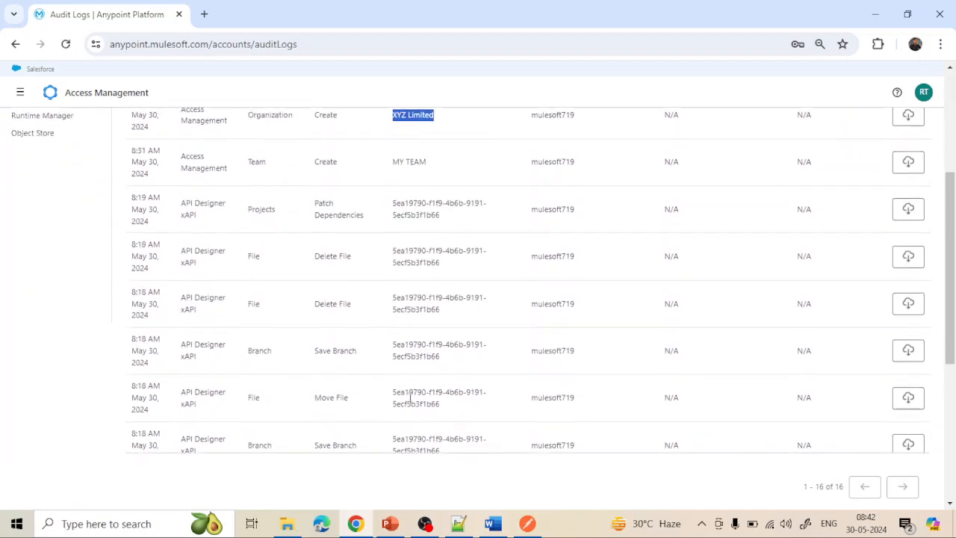
pyautogui.scroll(-2, 409, 403)
pyautogui.scroll(10, 406, 395)
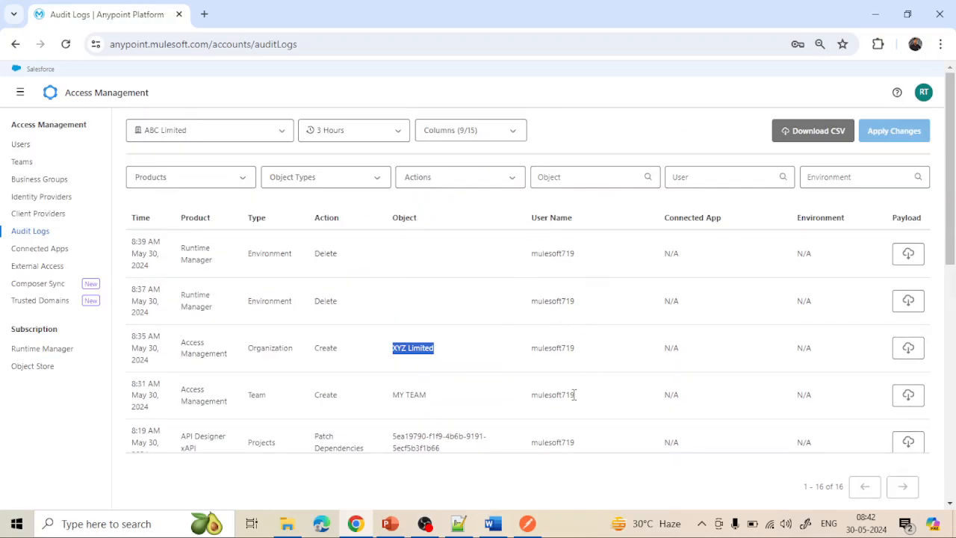
pyautogui.scroll(-8, 573, 396)
pyautogui.scroll(9, 572, 396)
pyautogui.scroll(-3, 574, 399)
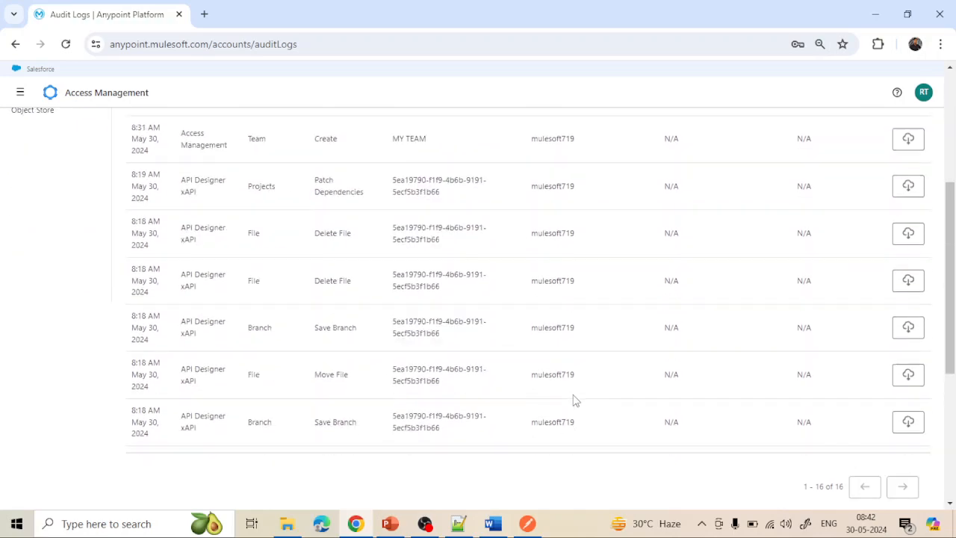
pyautogui.scroll(4, 574, 399)
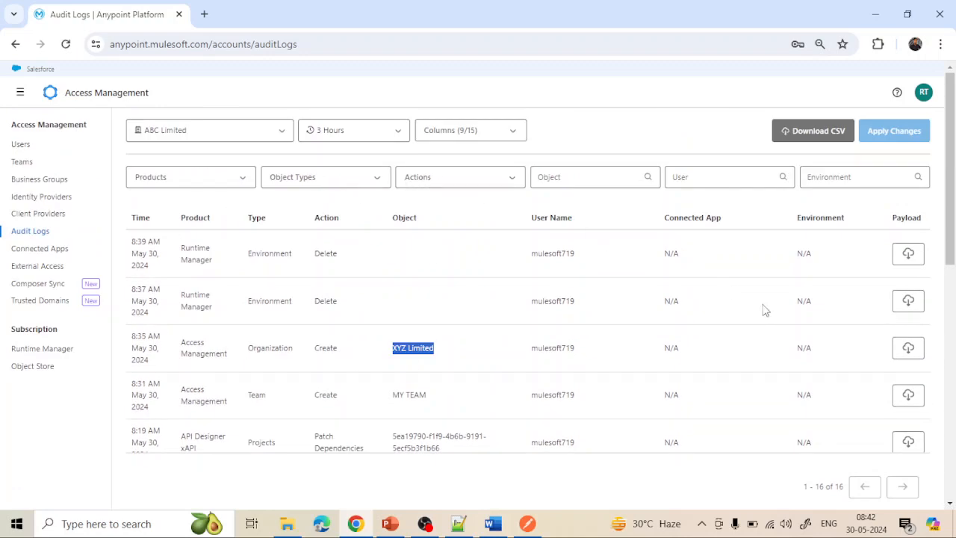
pyautogui.click(433, 306)
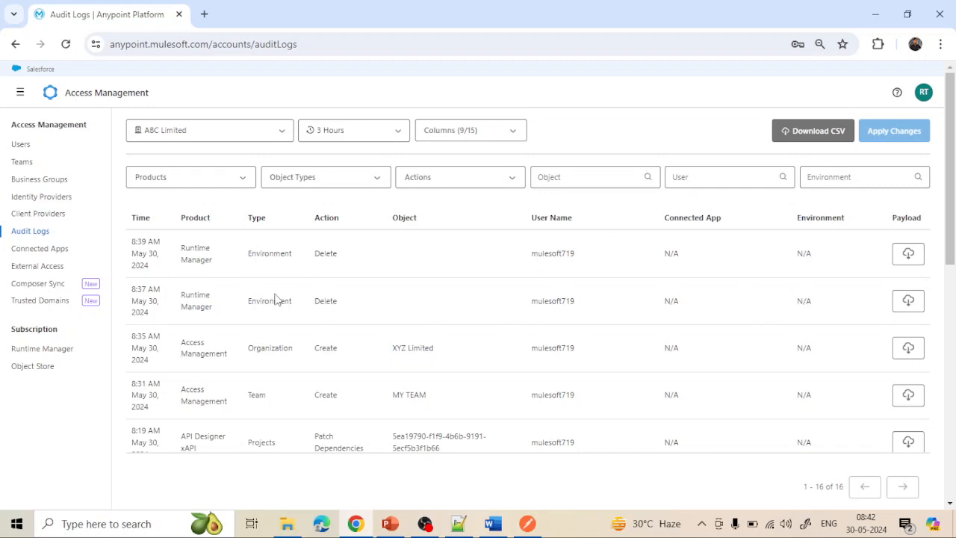
# - Open External Access and highlight the note about the organization's domain name
pyautogui.click(47, 267)
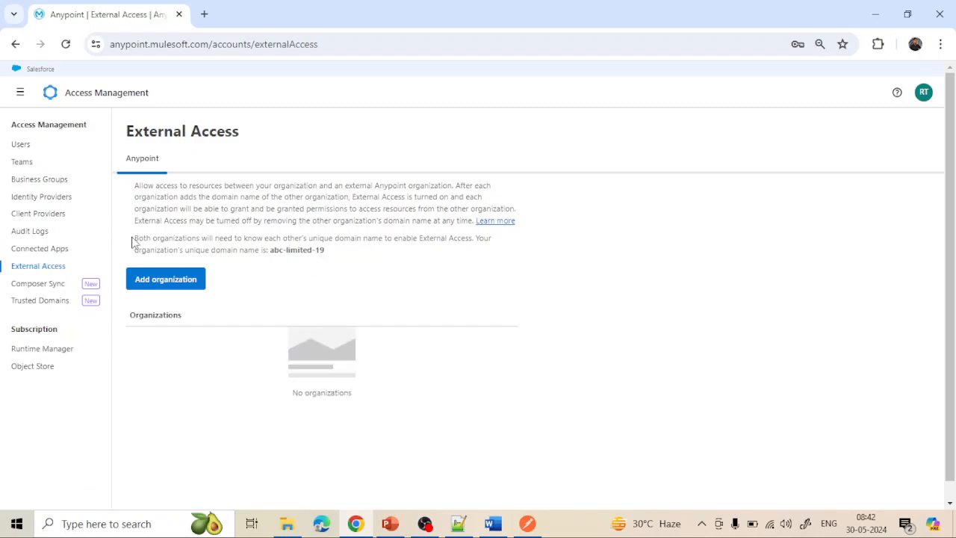
pyautogui.moveTo(136, 238); pyautogui.dragTo(322, 251)
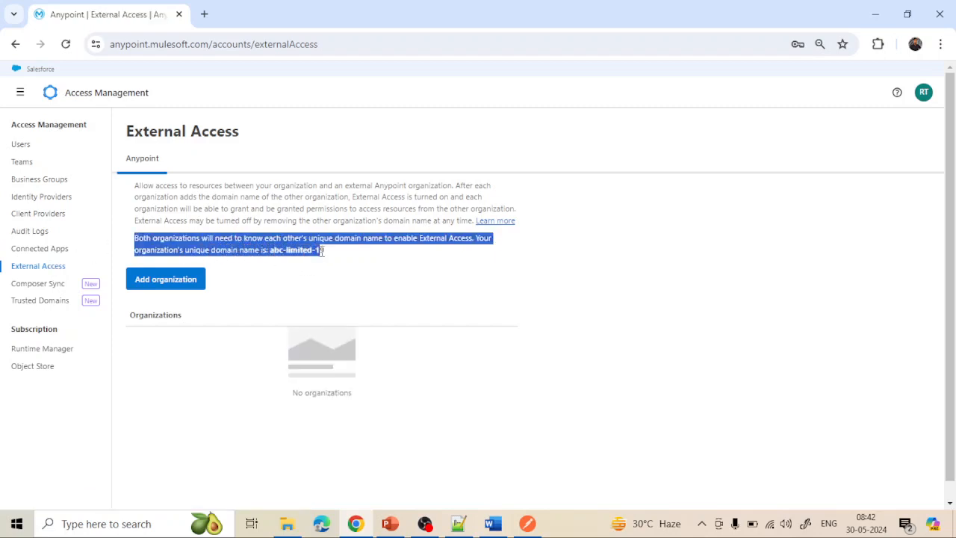
pyautogui.click(327, 255)
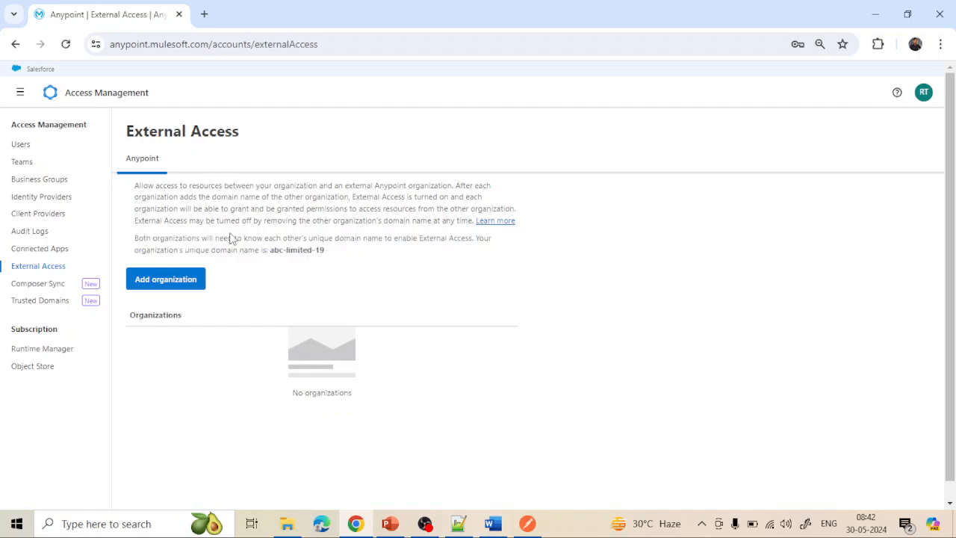
# - Confirm no organizations are connected for domain abc-limited-19, then return to Access Management home
pyautogui.scroll(-1, 276, 269)
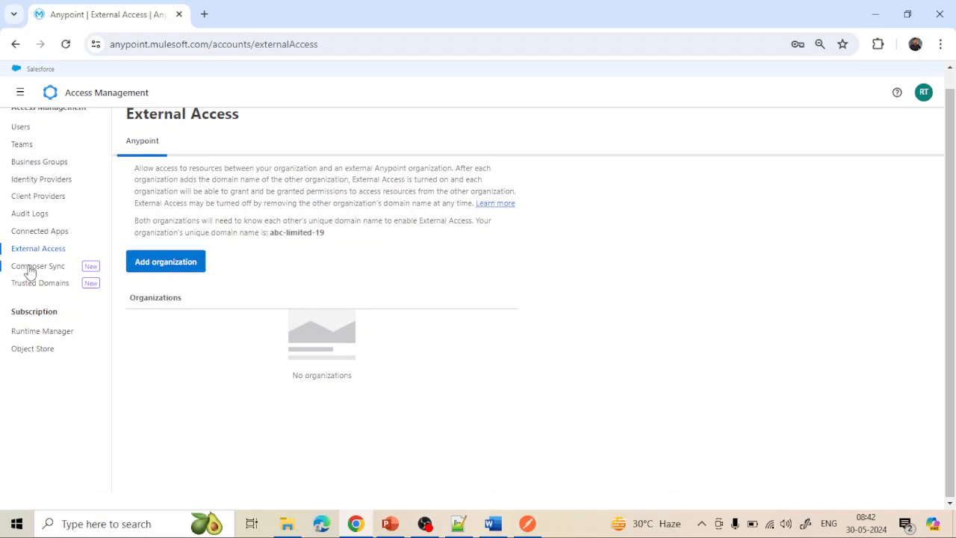
pyautogui.scroll(1, 41, 280)
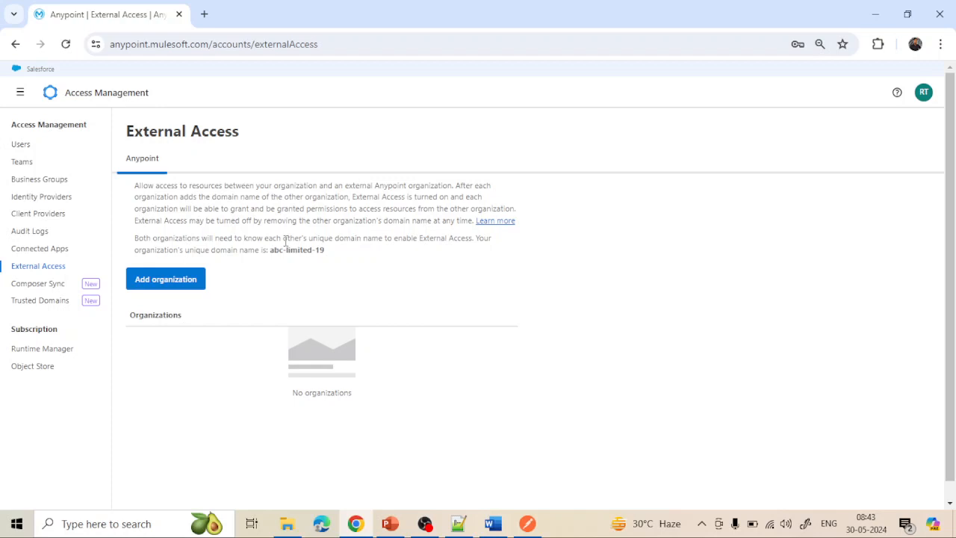
pyautogui.click(112, 95)
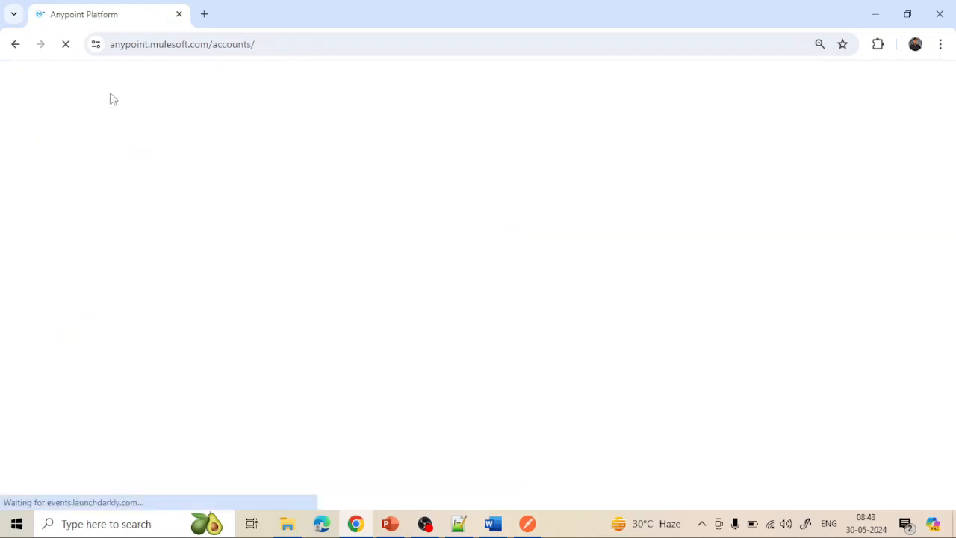